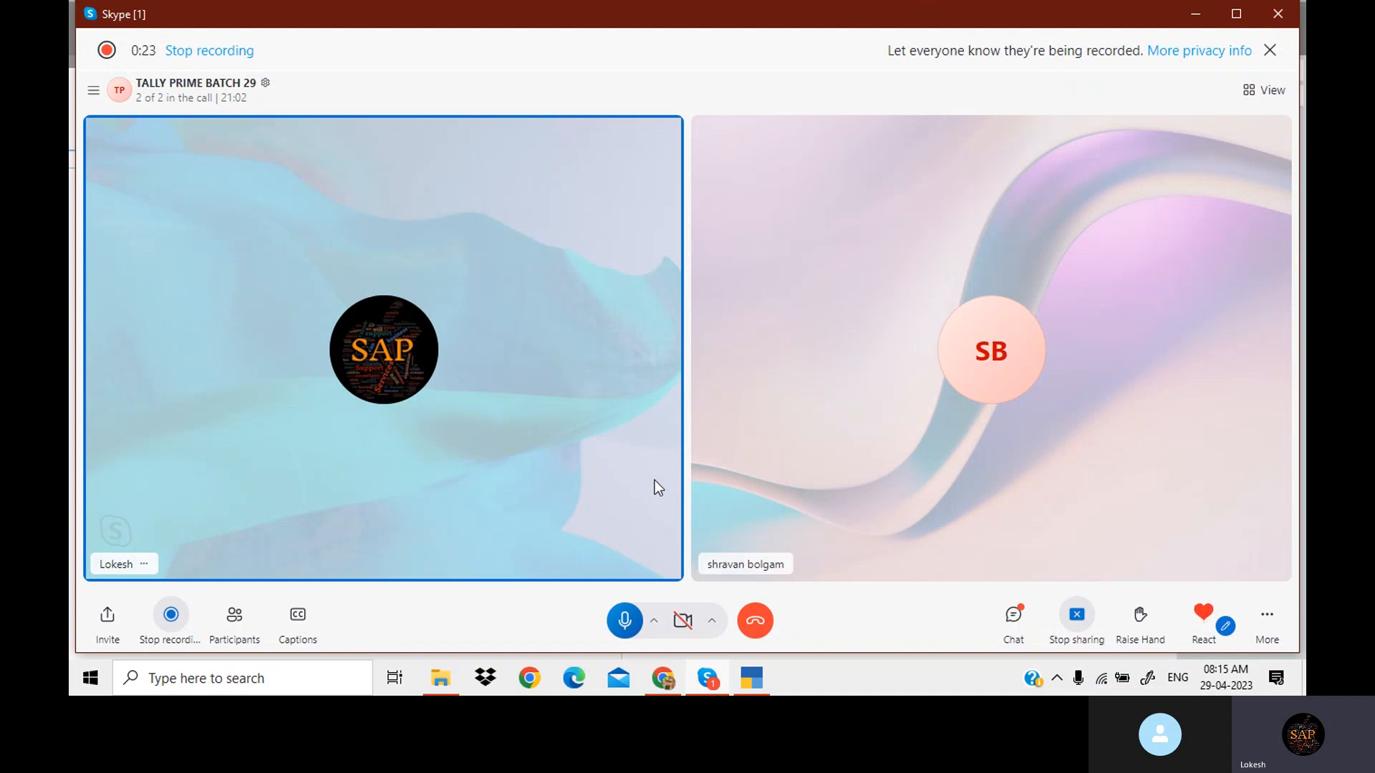
- Switch to TallyPrime and open the Sales voucher type for alteration
left_click(770, 672)
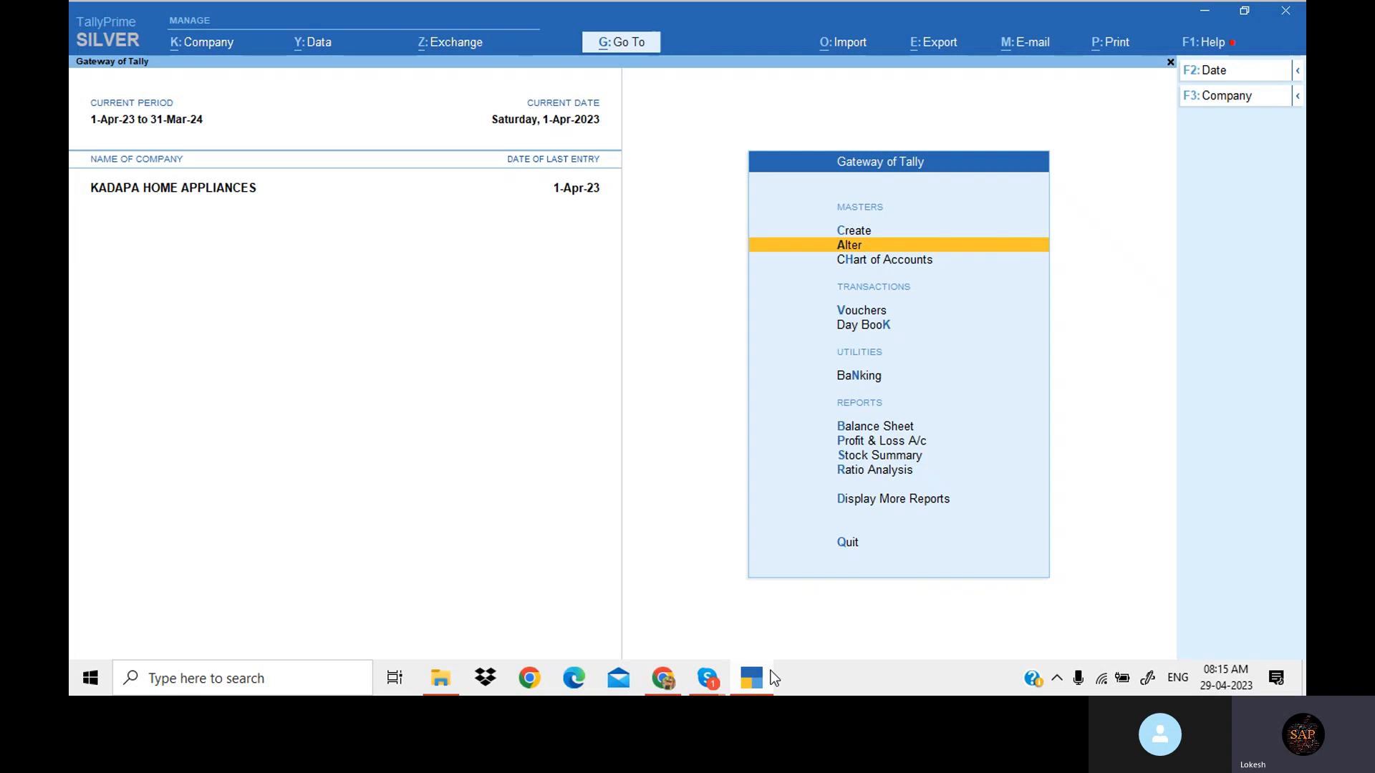
key("Return")
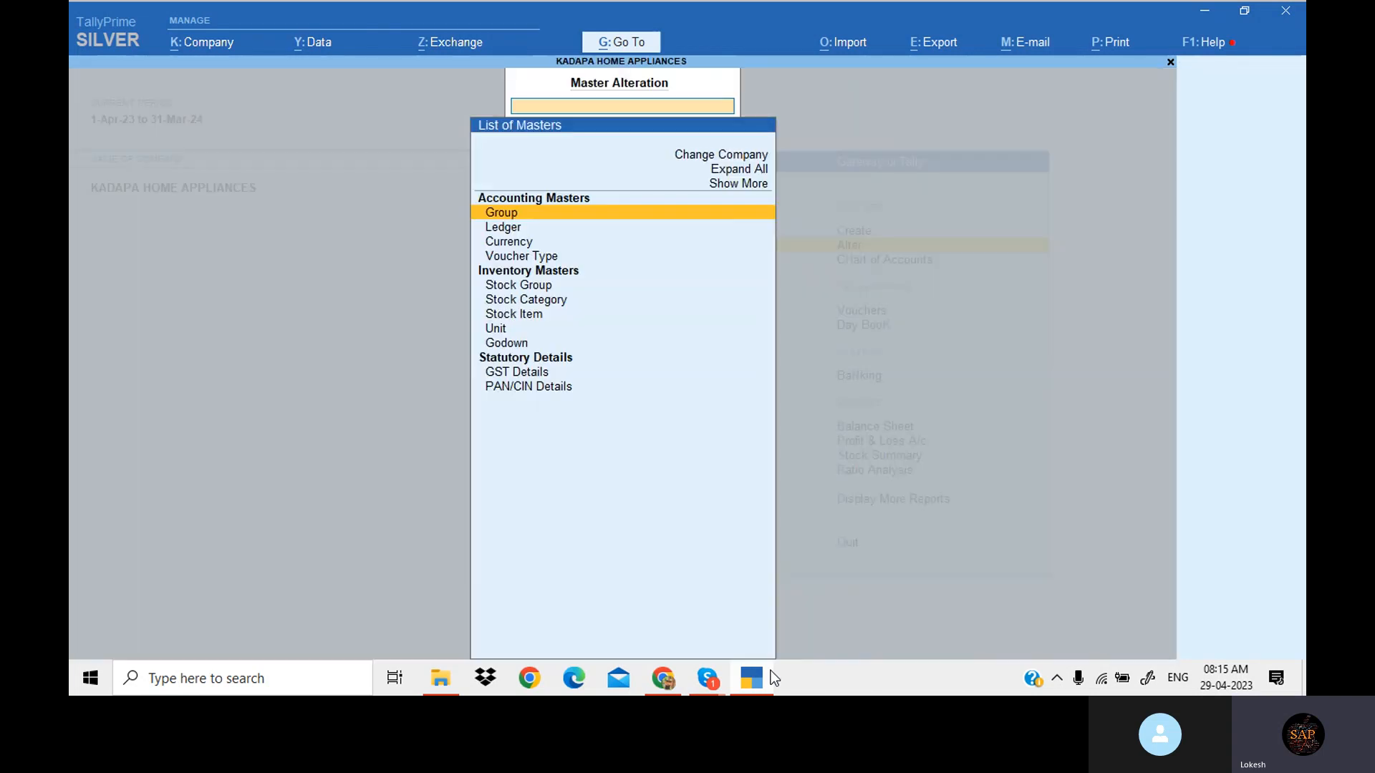
key("Down")
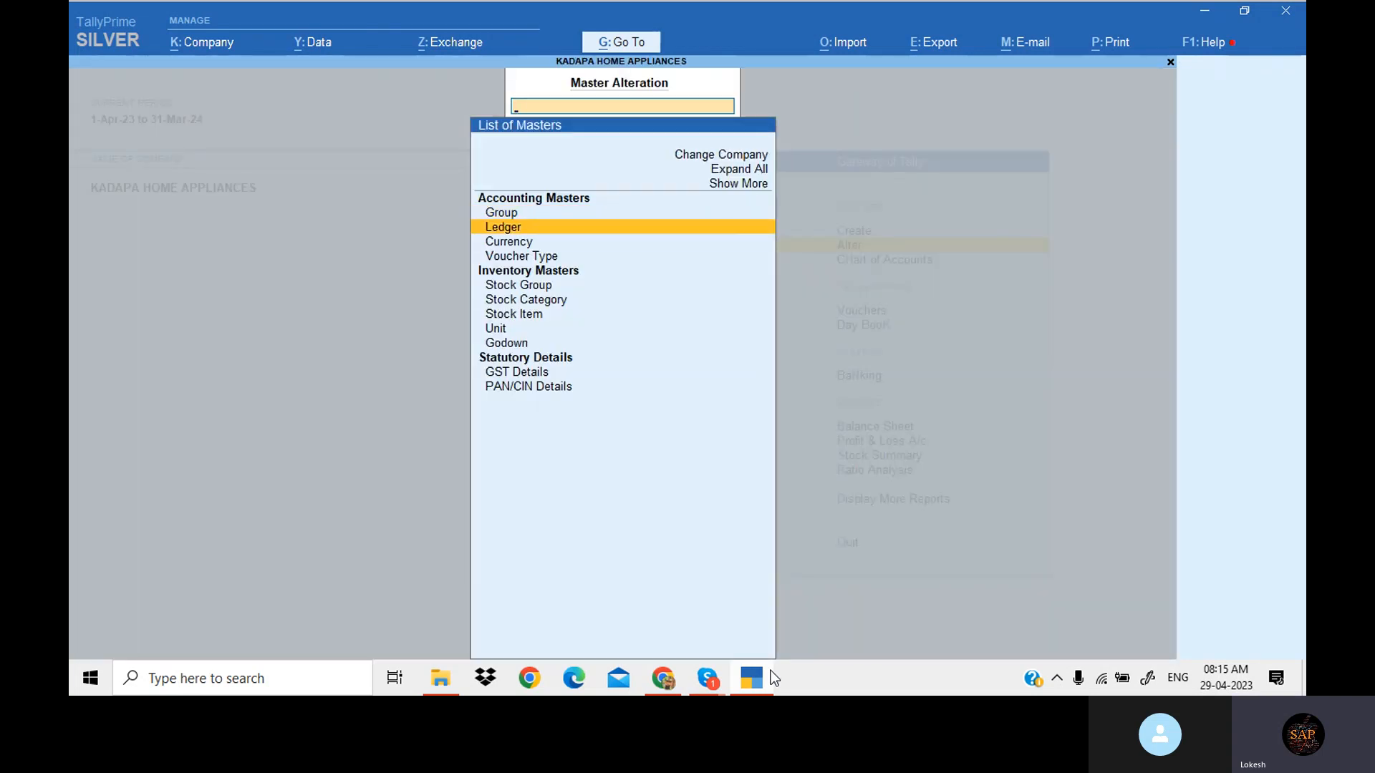
key("Down")
key("Down")
key("Return")
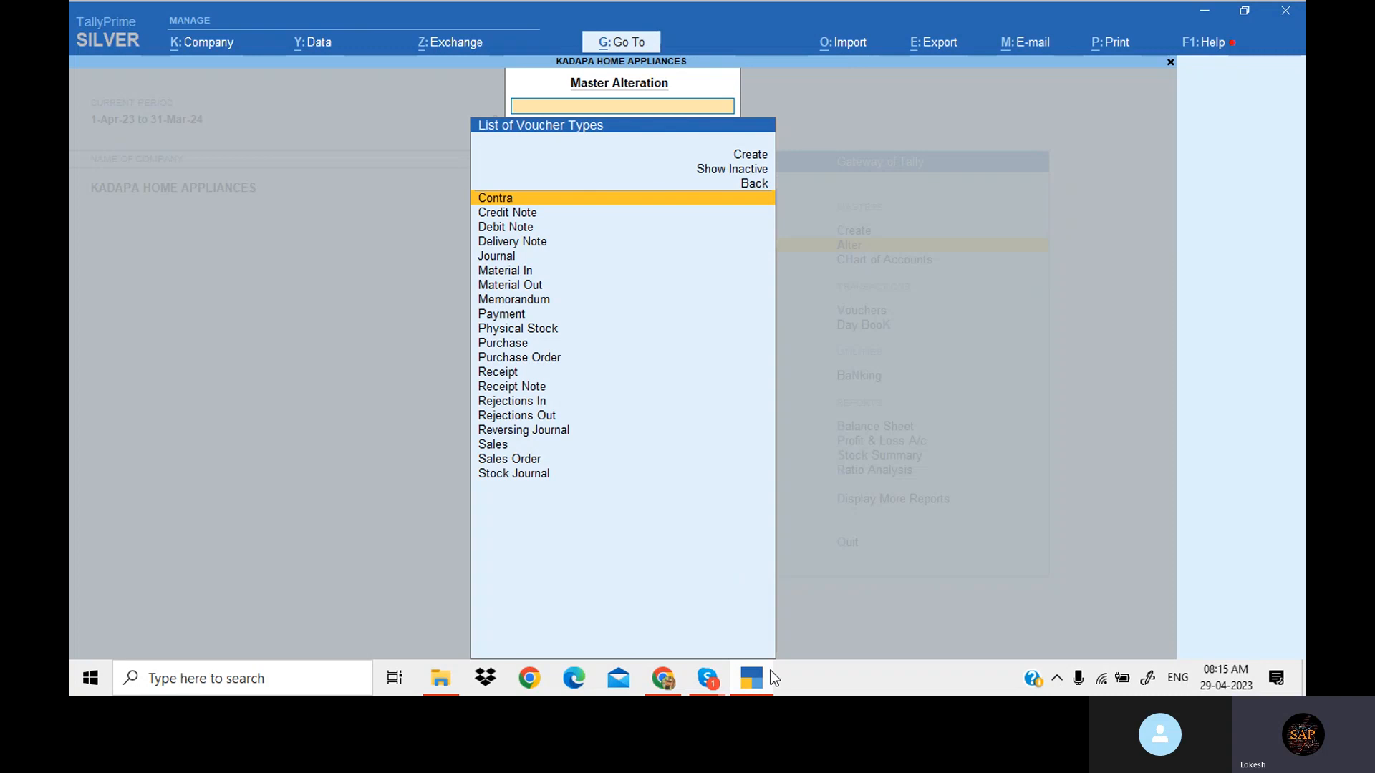
type("Sa")
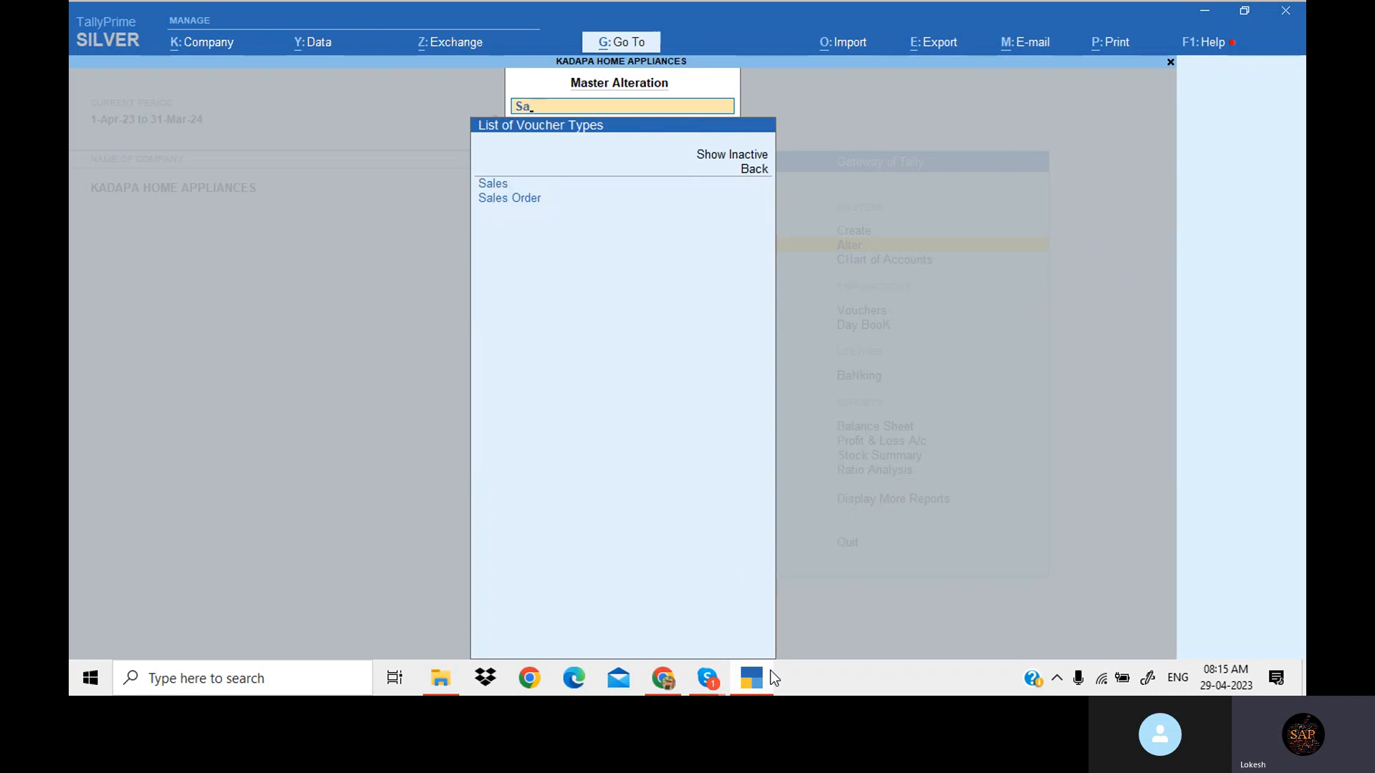
key("Return")
key("Return")
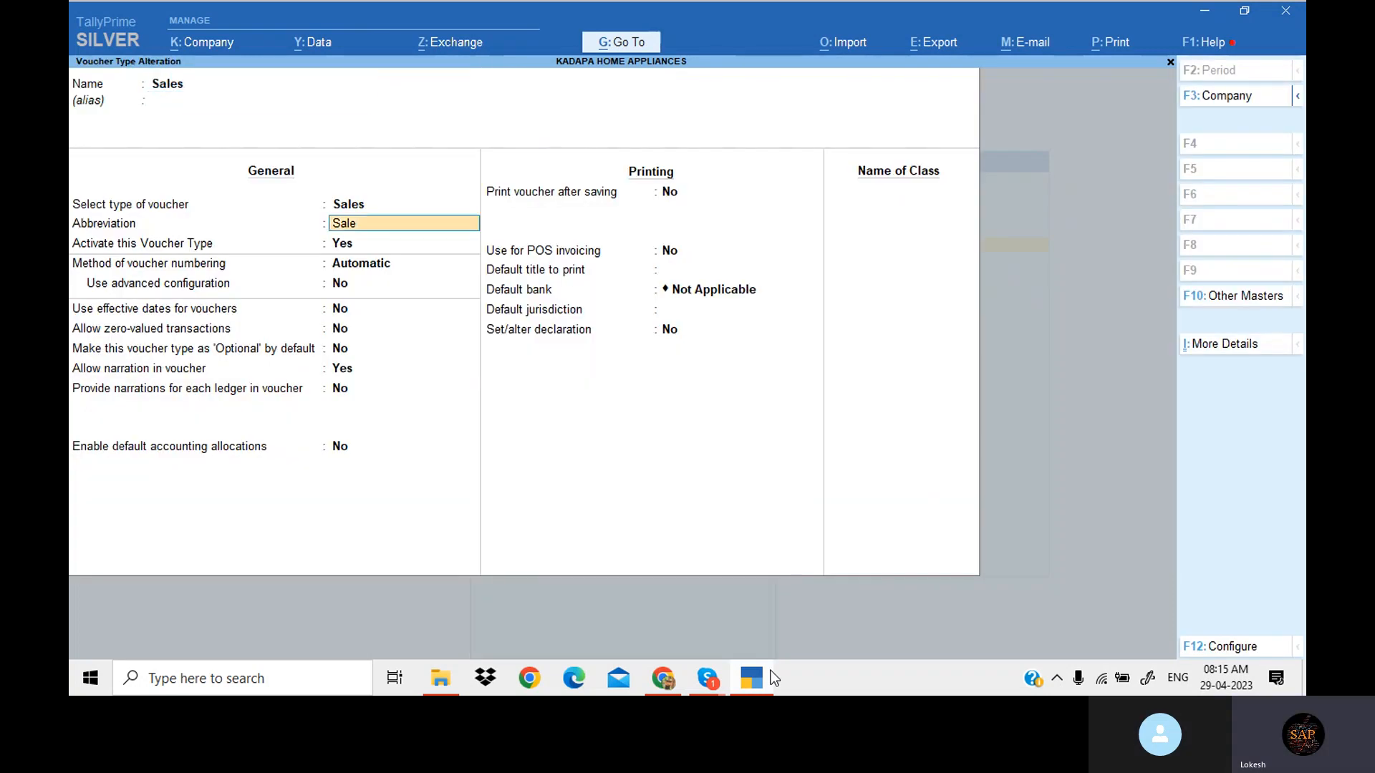
- Keep the voucher type's general and printing settings and add a class named SALES with no excluded or included groups
key("Return")
key("Return")
key("Return")
key("Return")
key("Return")
key("Return")
key("Return")
key("Return")
key("Return")
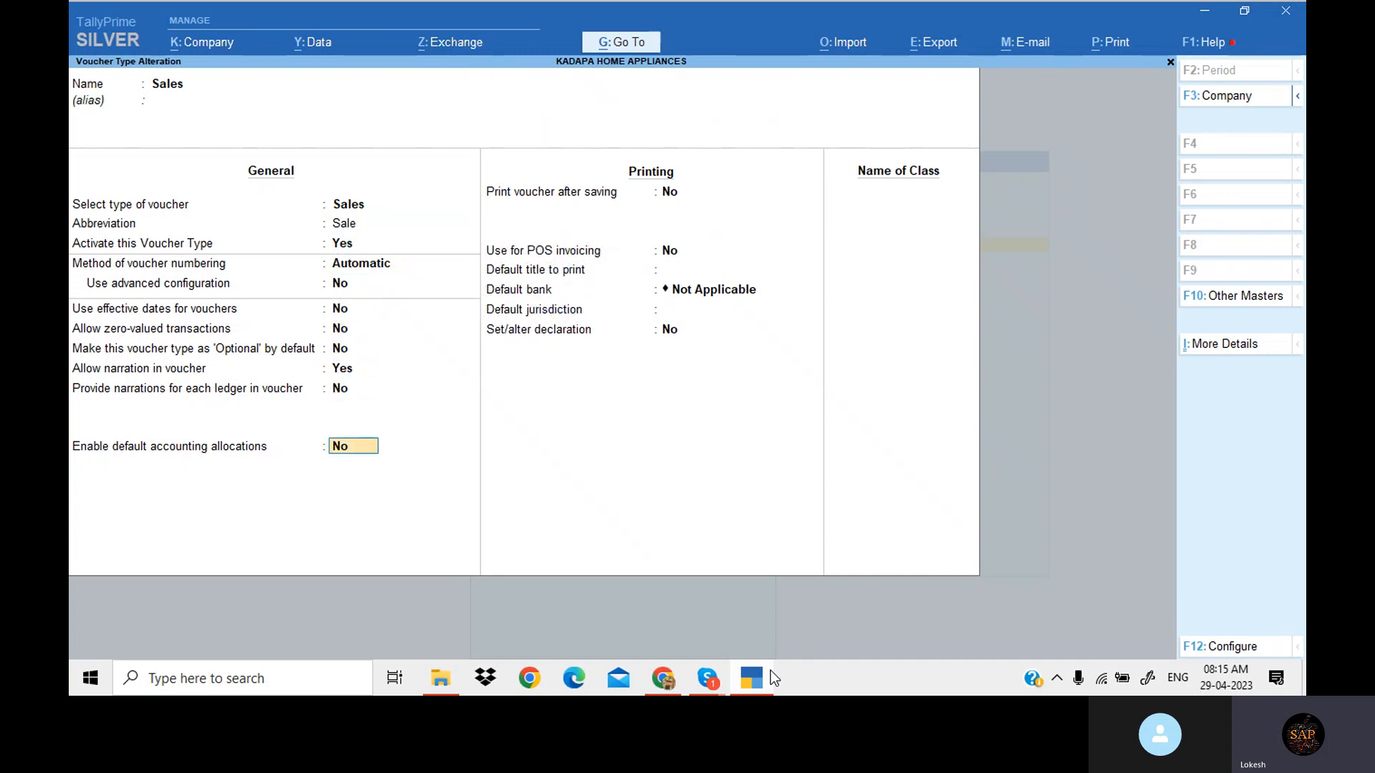
key("Return")
key("Return")
key("Return")
key("Return")
key("Return")
key("Return")
key("Return")
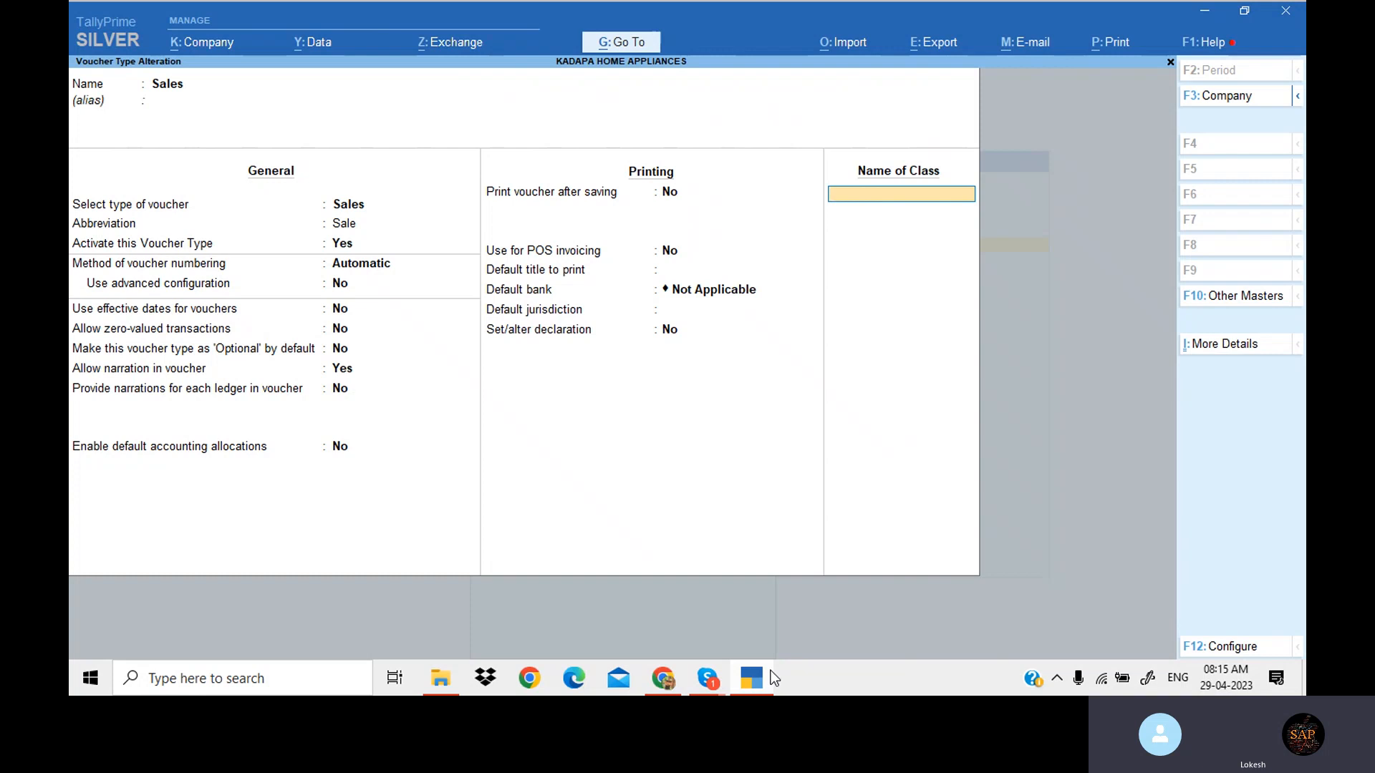
type("SALES")
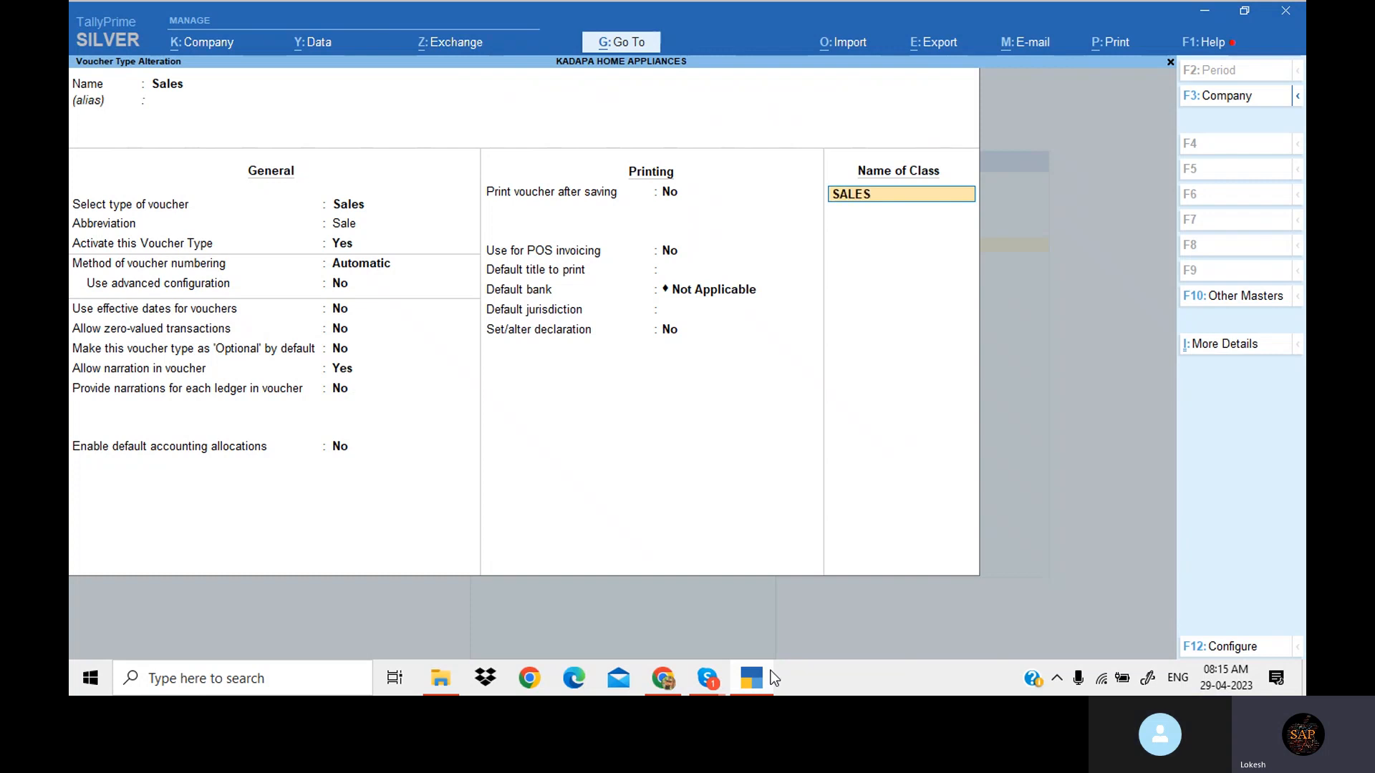
key("Return")
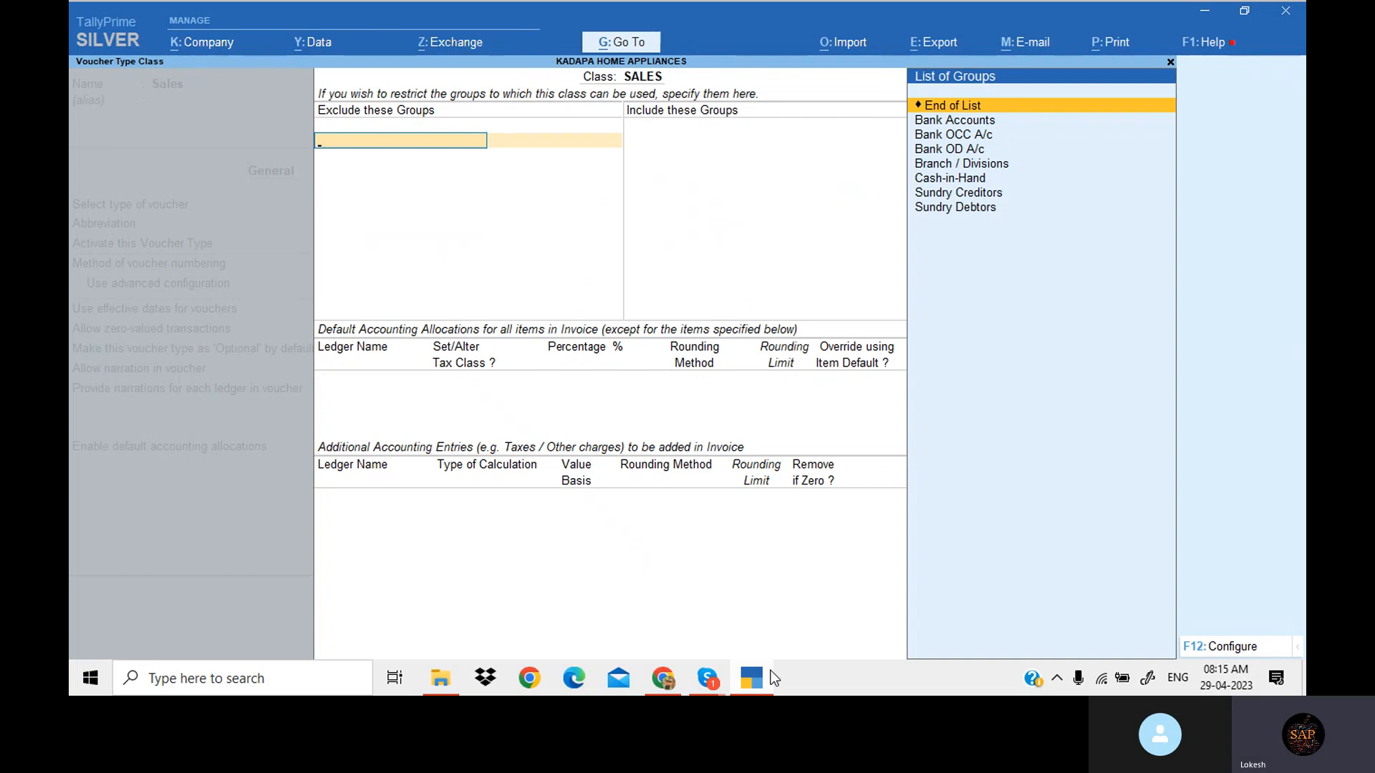
key("Return")
key("Return")
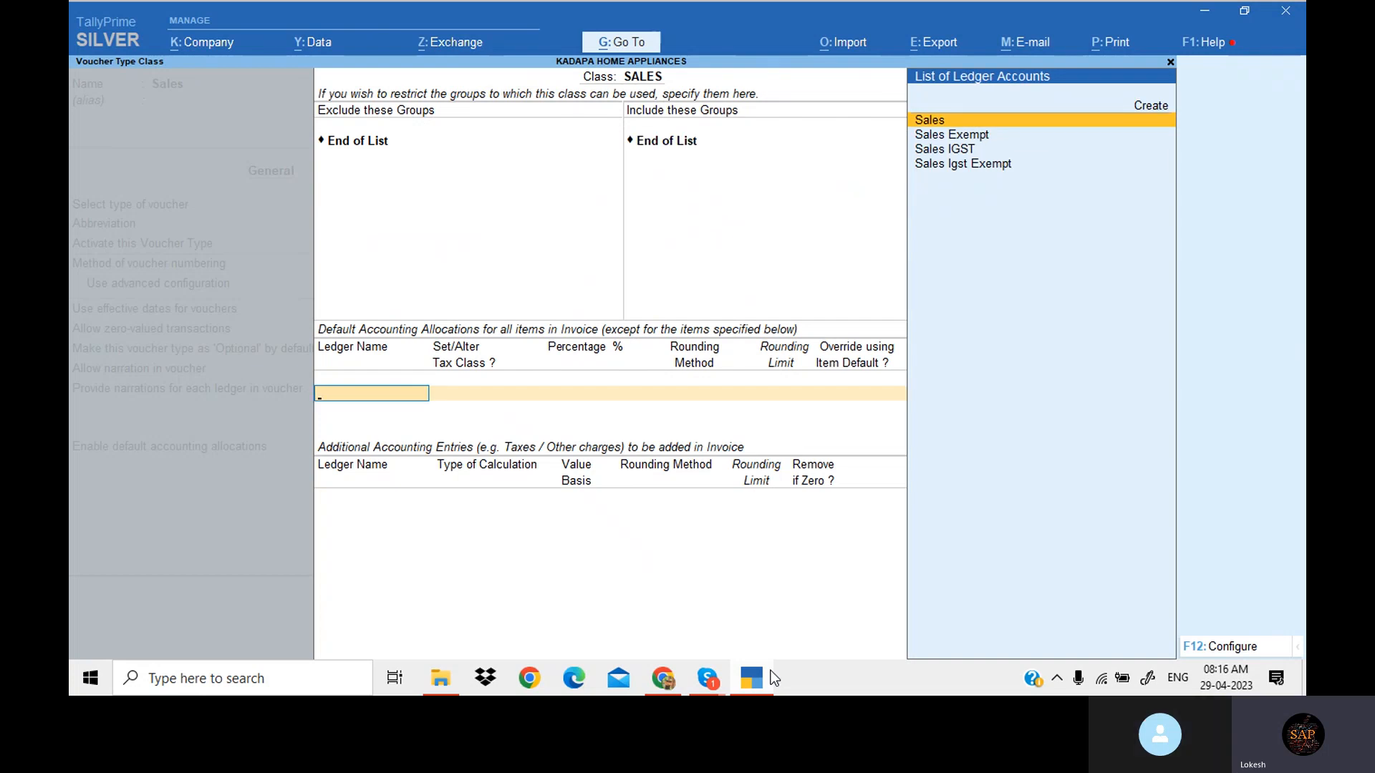
- Allocate the SALES class's items to the Sales ledger at 100% with the GST classification Sales Taxable and no item-default override
key("Return")
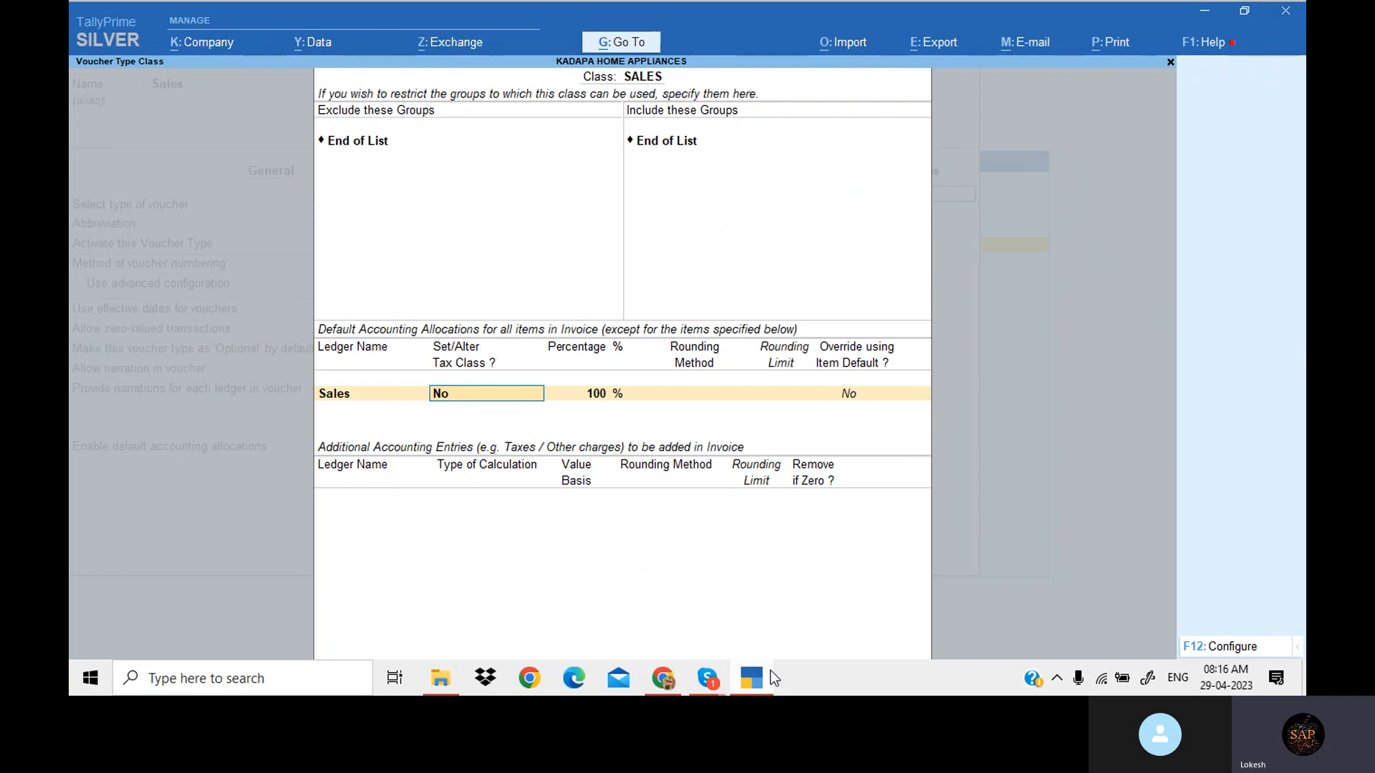
type("y")
key("Return")
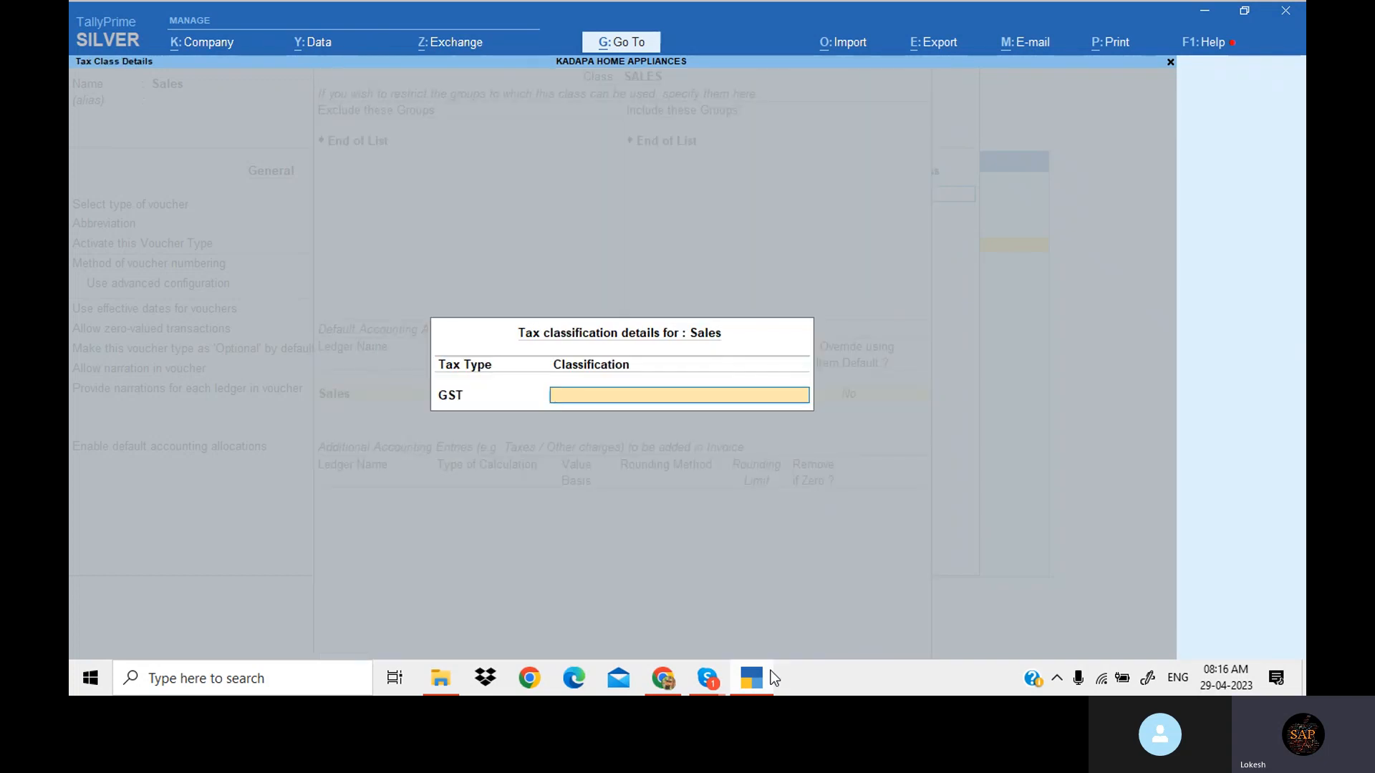
type("SA")
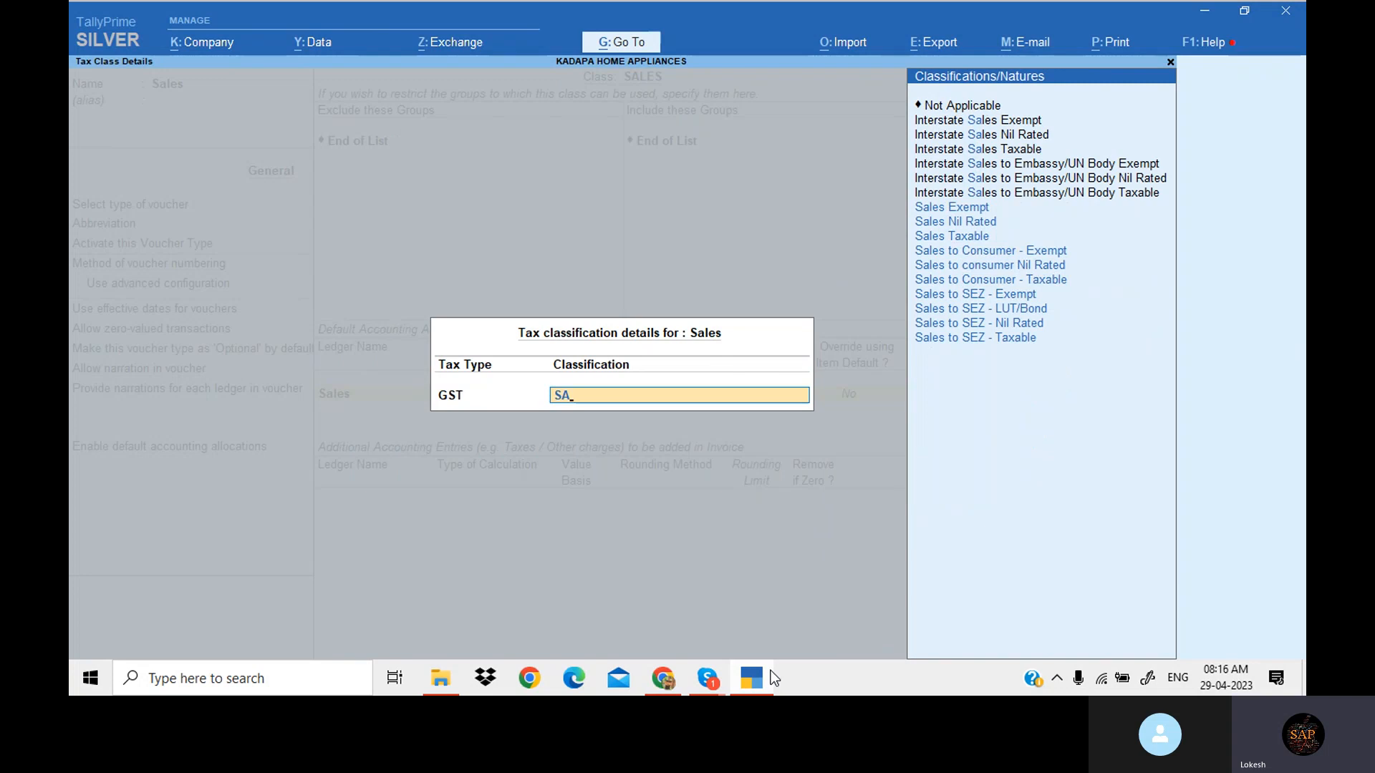
key("Down")
key("Down")
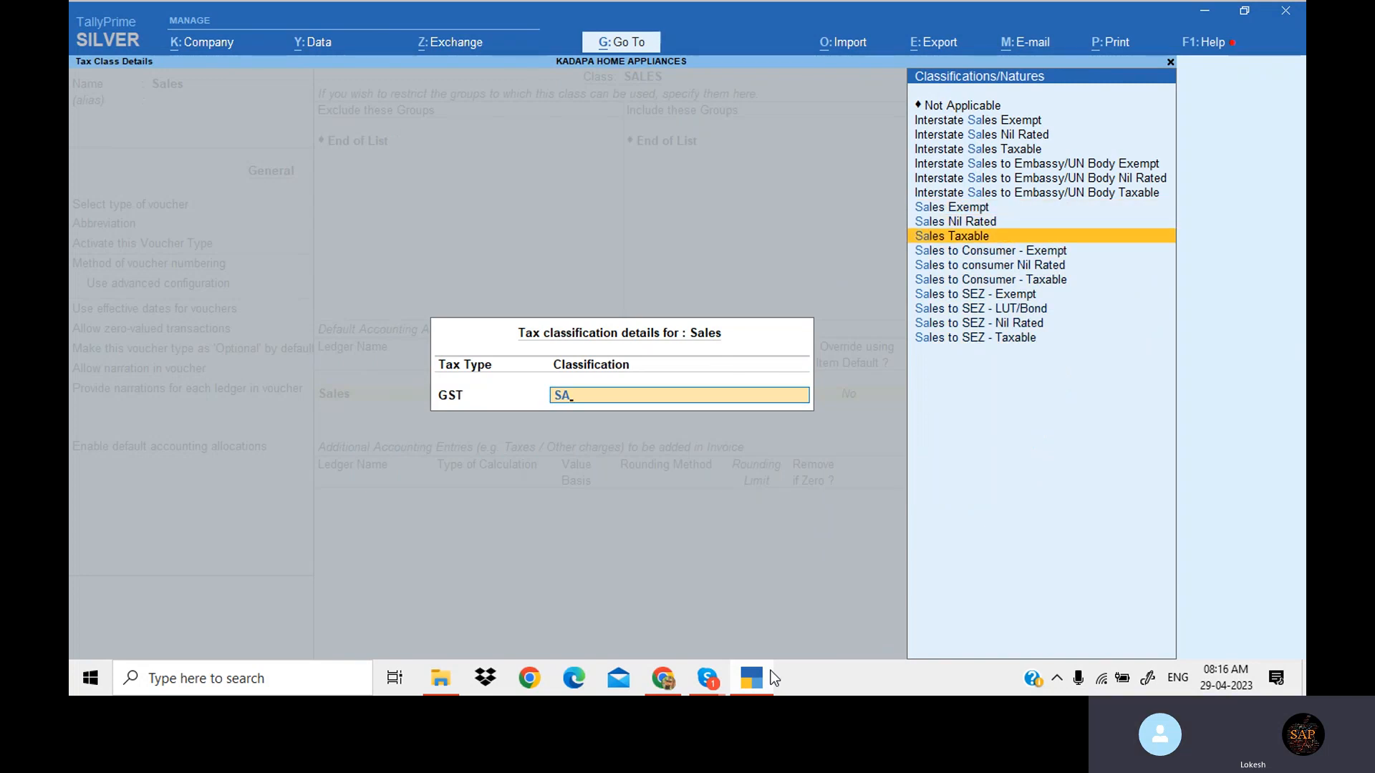
key("Return")
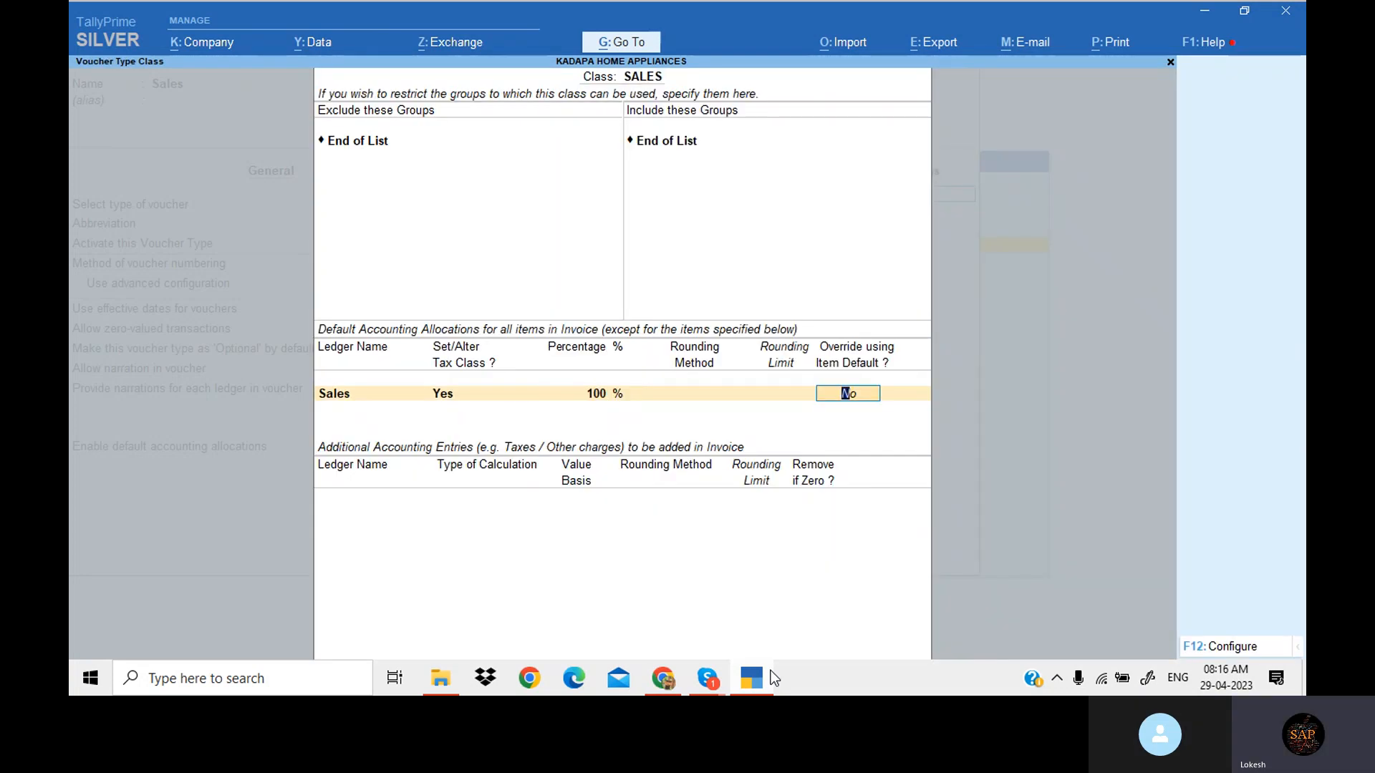
key("Return")
- Add the CGST and SGST ledgers as additional accounting entries of the SALES class, each removed if zero
type("CG")
key("Return")
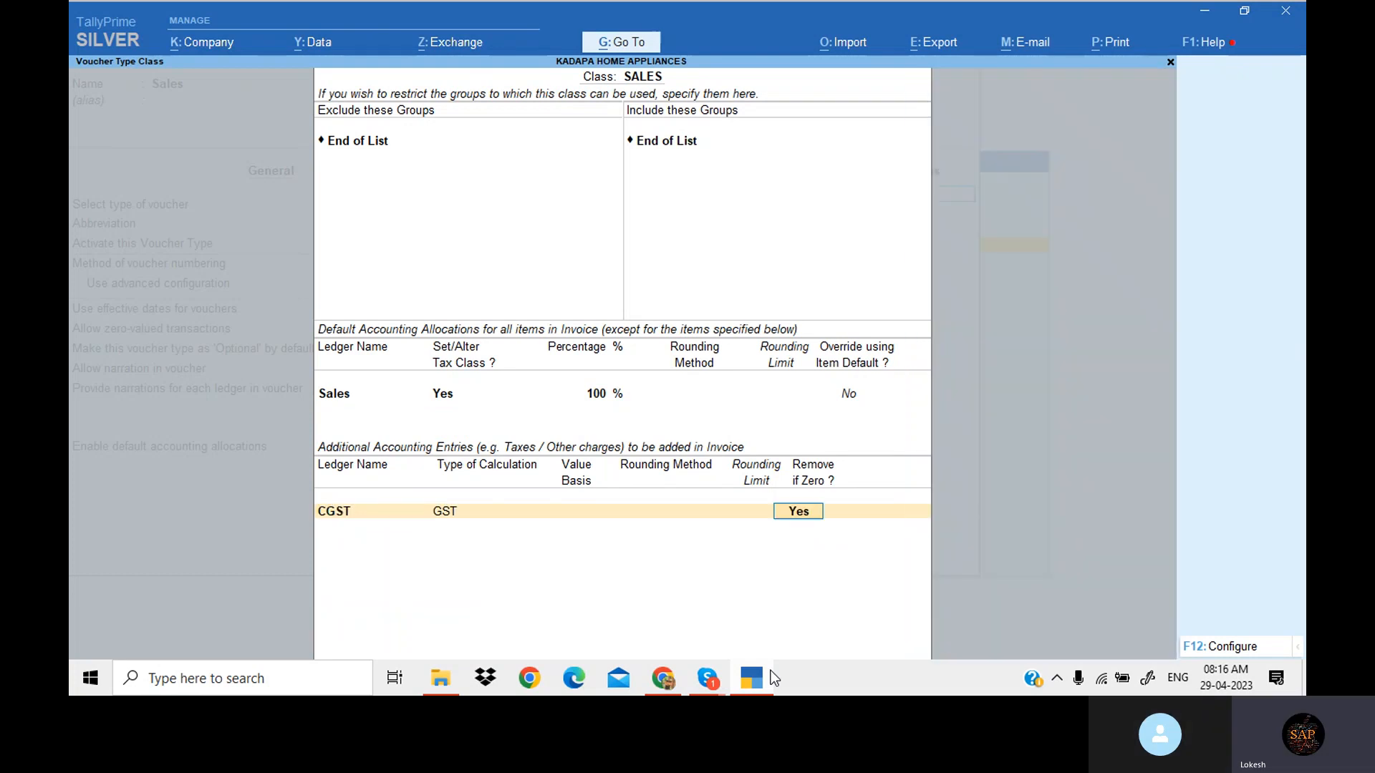
key("Return")
type("SG")
key("Return")
key("Return")
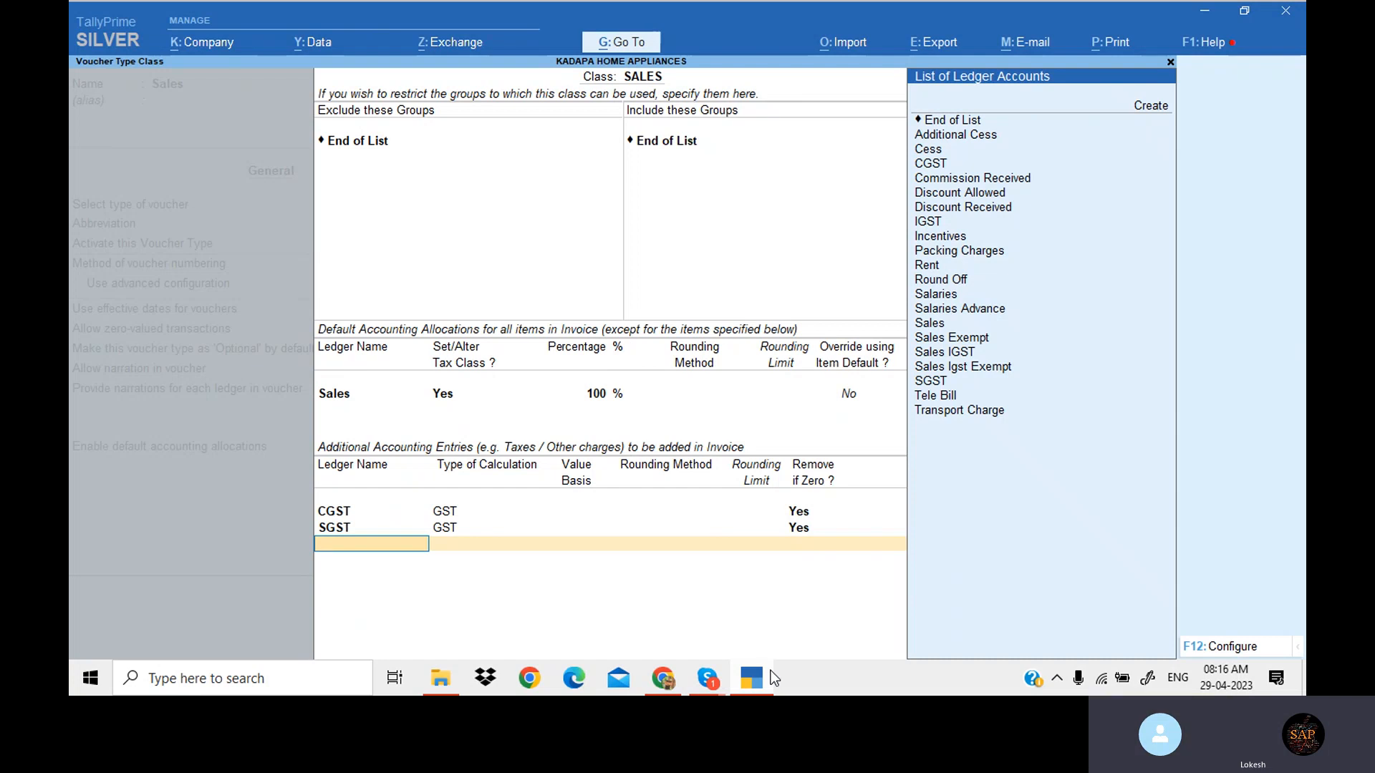
key("alt+c")
type("ROU")
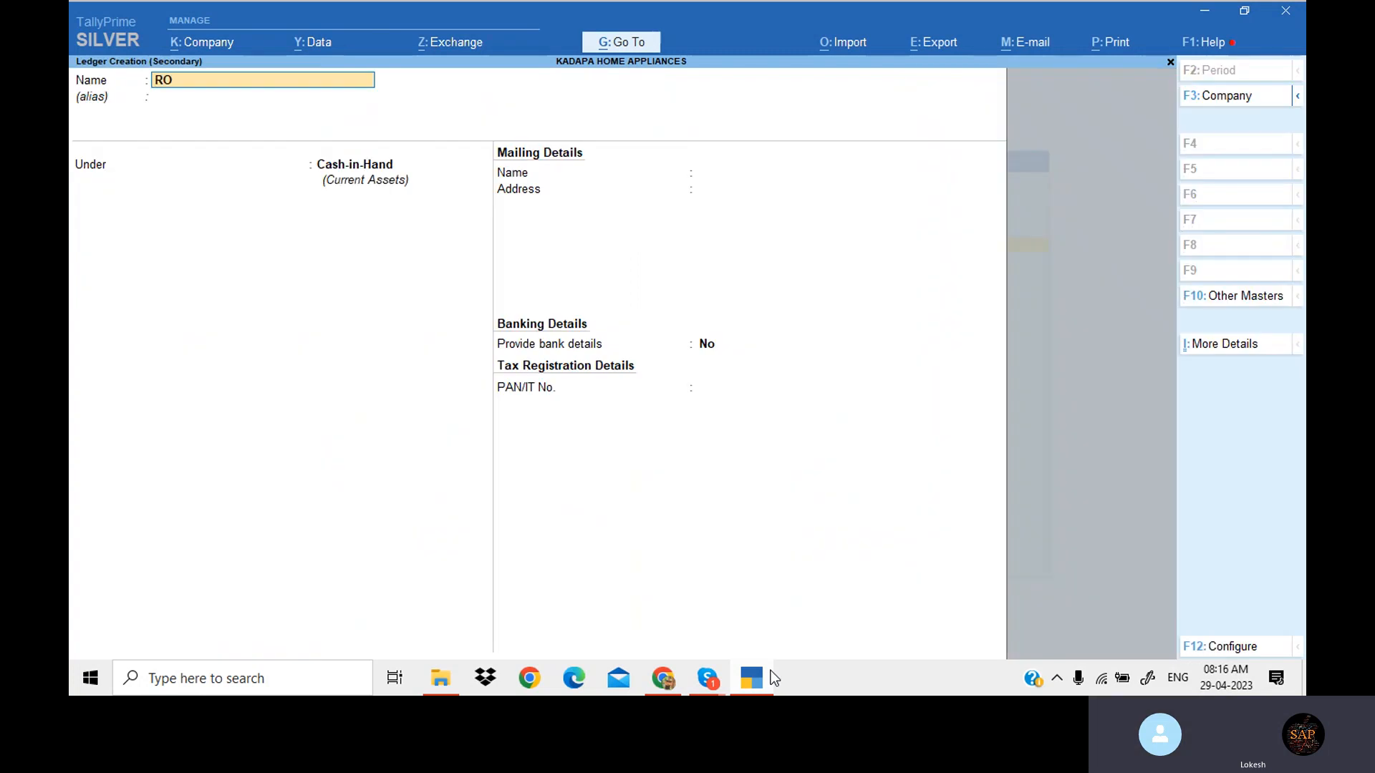
key("BackSpace")
key("BackSpace")
type("oun")
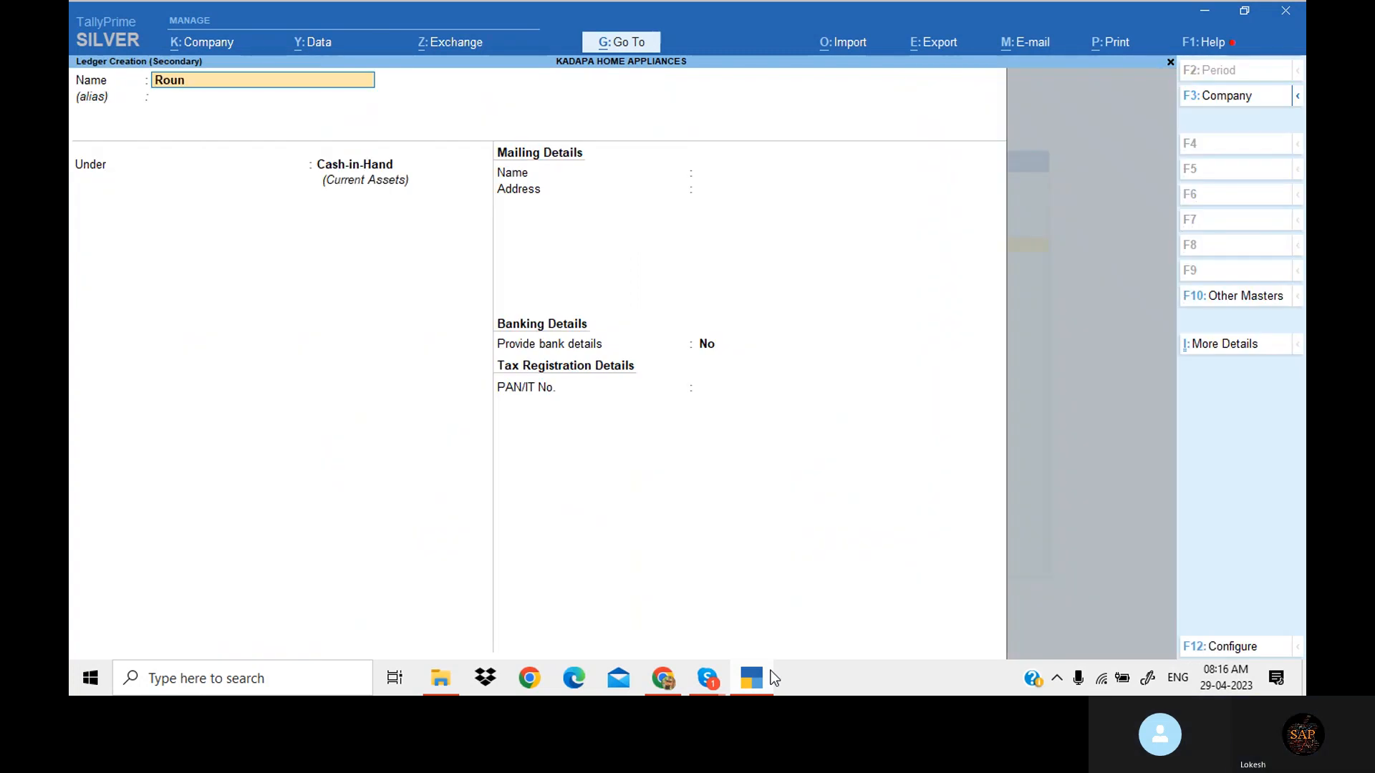
type("d off")
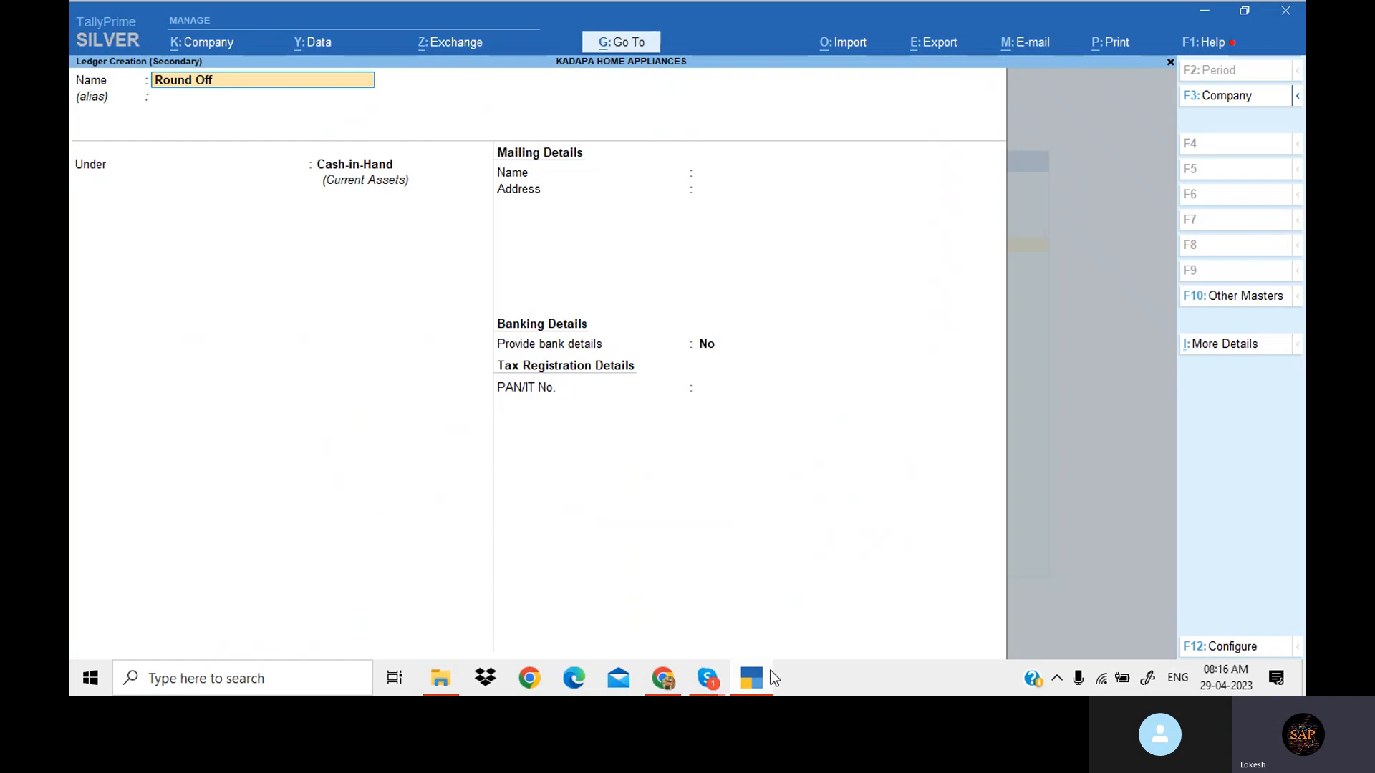
key("Return")
key("Escape")
key("Escape")
key("Escape")
key("Return")
- Add the Round Off ledger to the additional accounting entries, calculated As Total Amount Rounding
type("R")
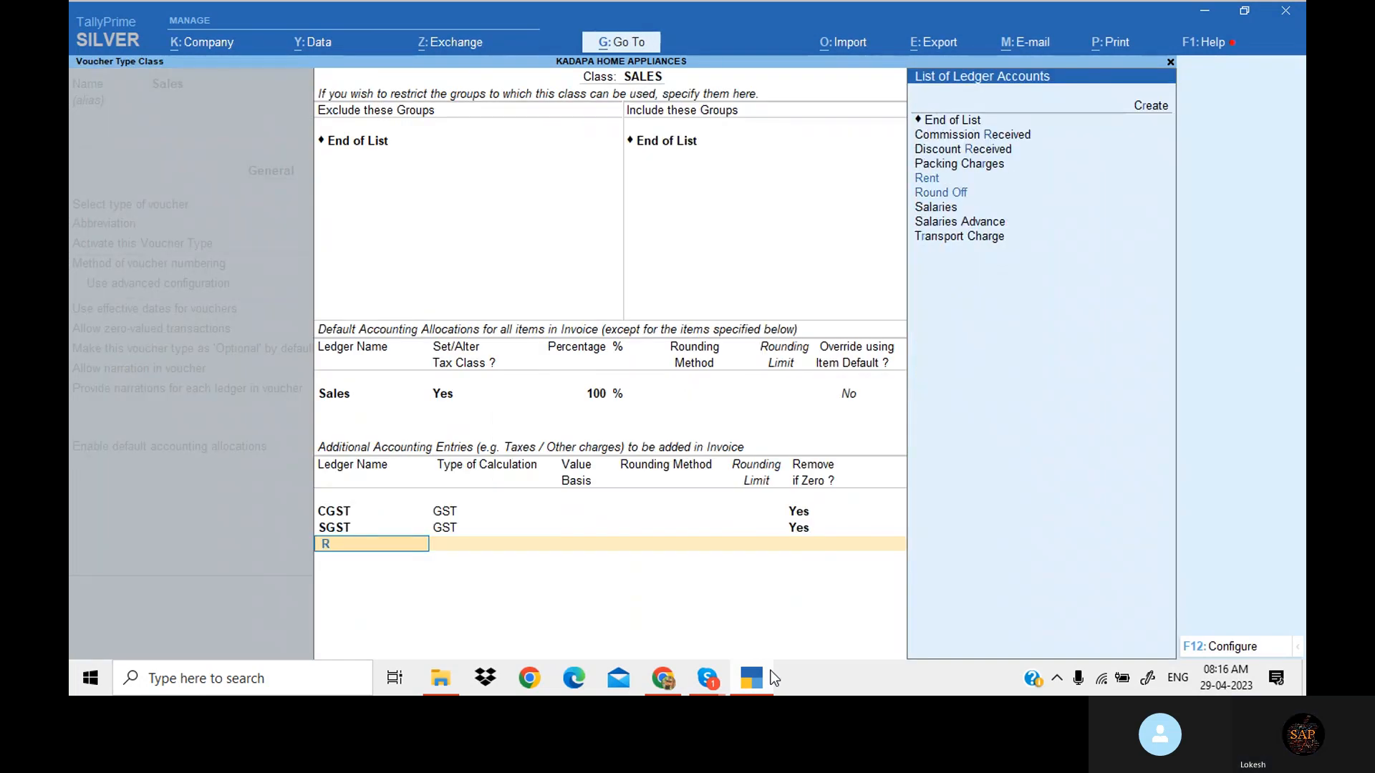
key("Down")
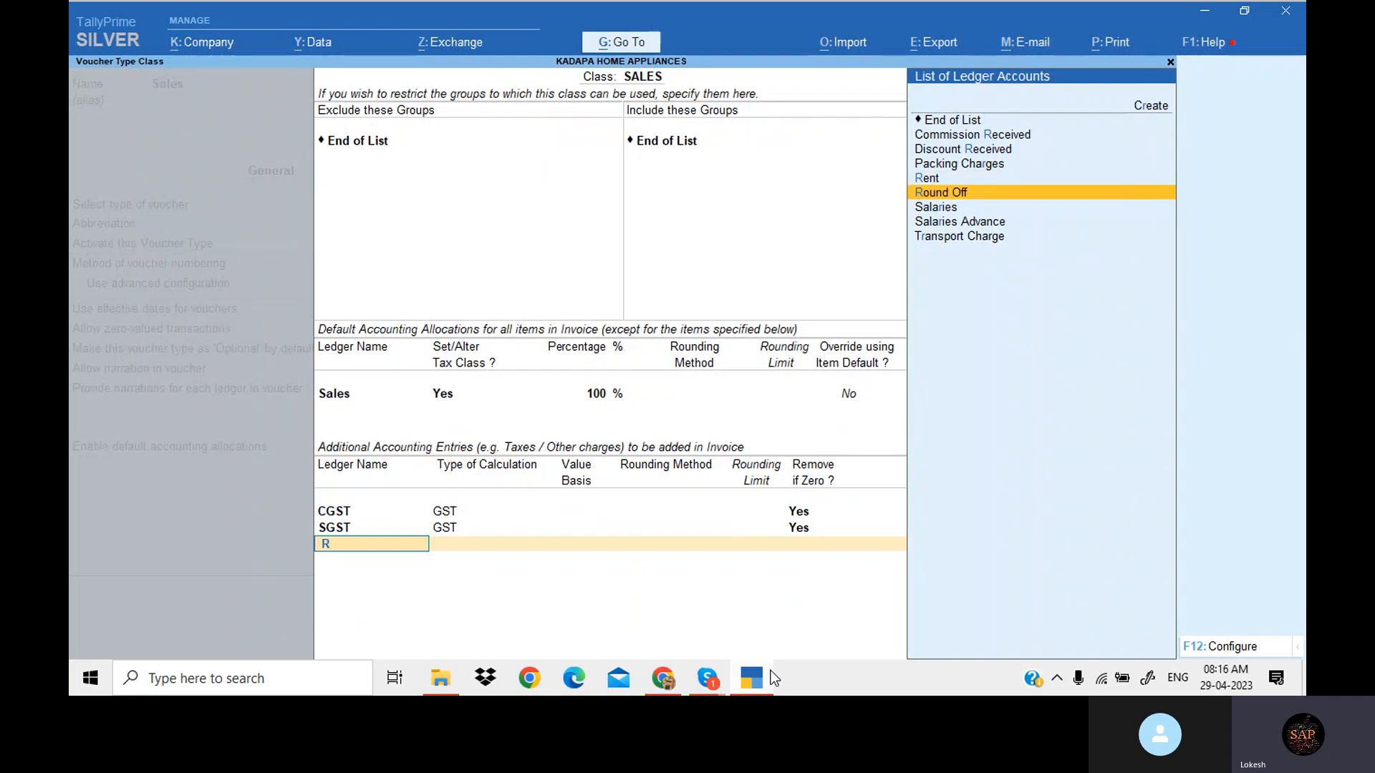
key("Return")
key("Down")
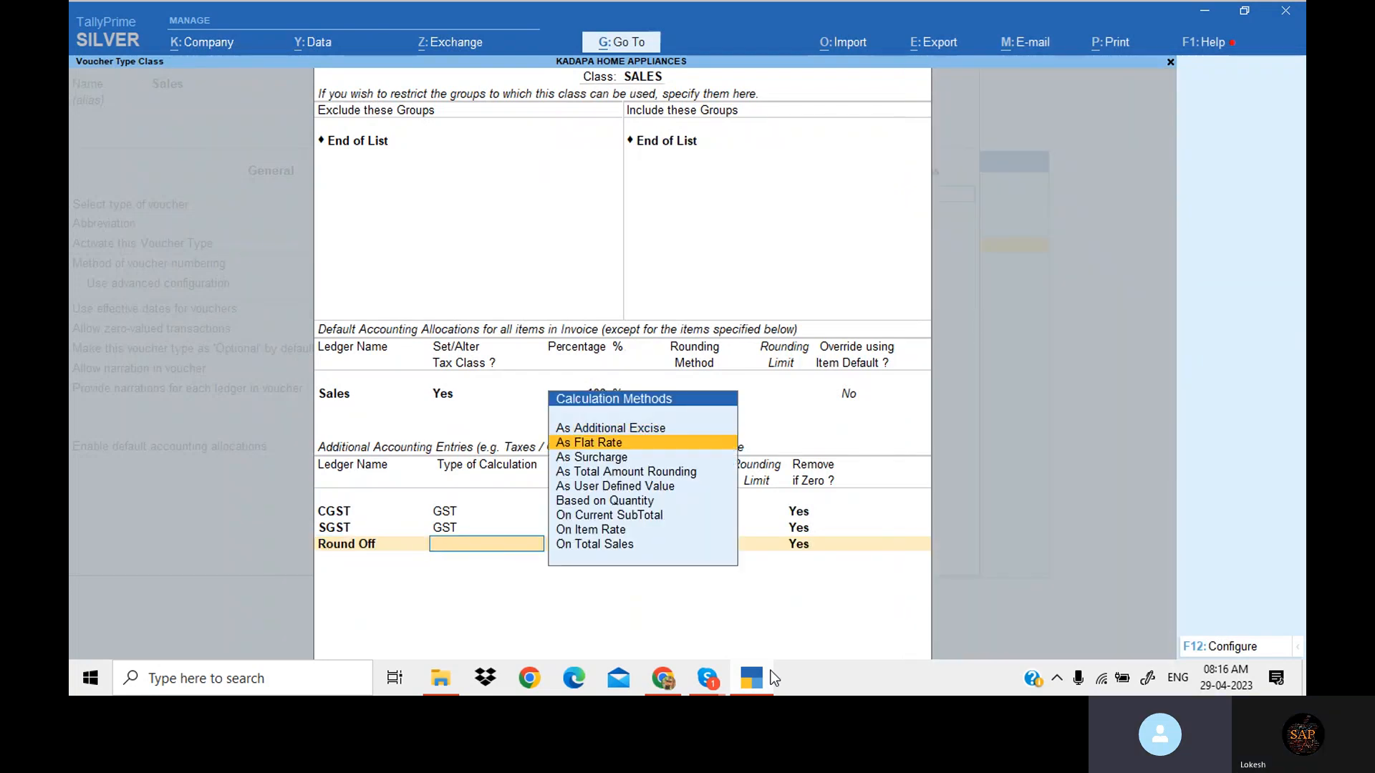
key("Down")
key("Down")
key("Return")
- Give the Round Off entry Normal Rounding with a limit of 1, removed if zero, and finish the SALES class
key("Down")
key("Down")
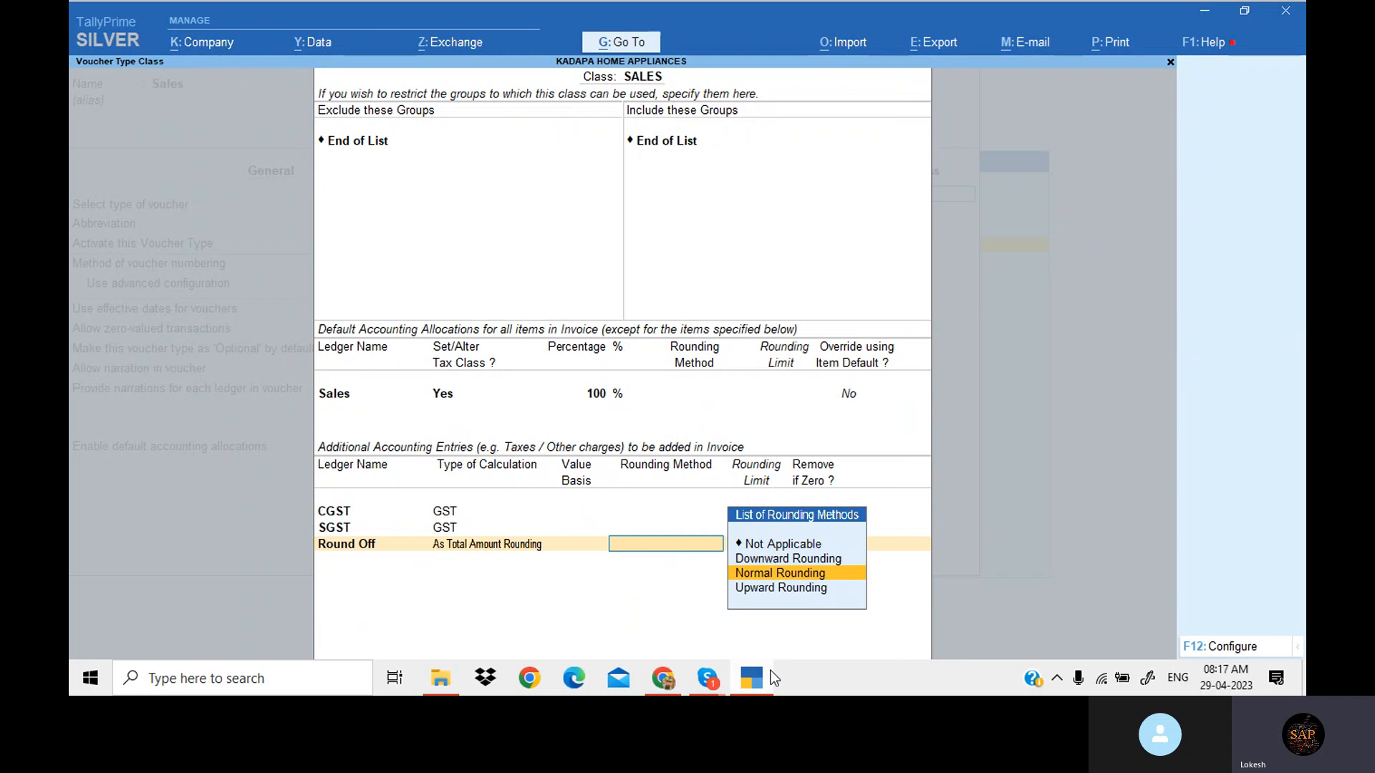
key("Return")
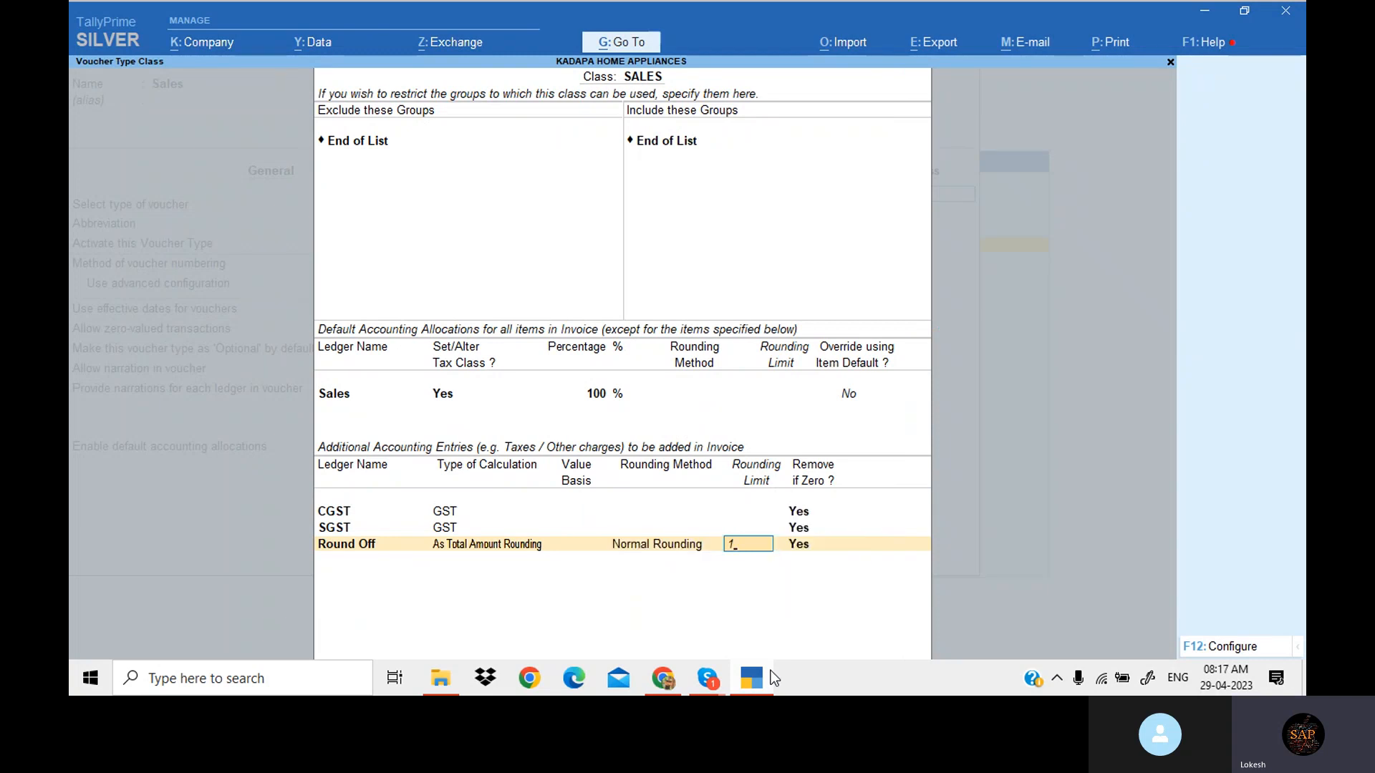
key("Return")
key("Return")
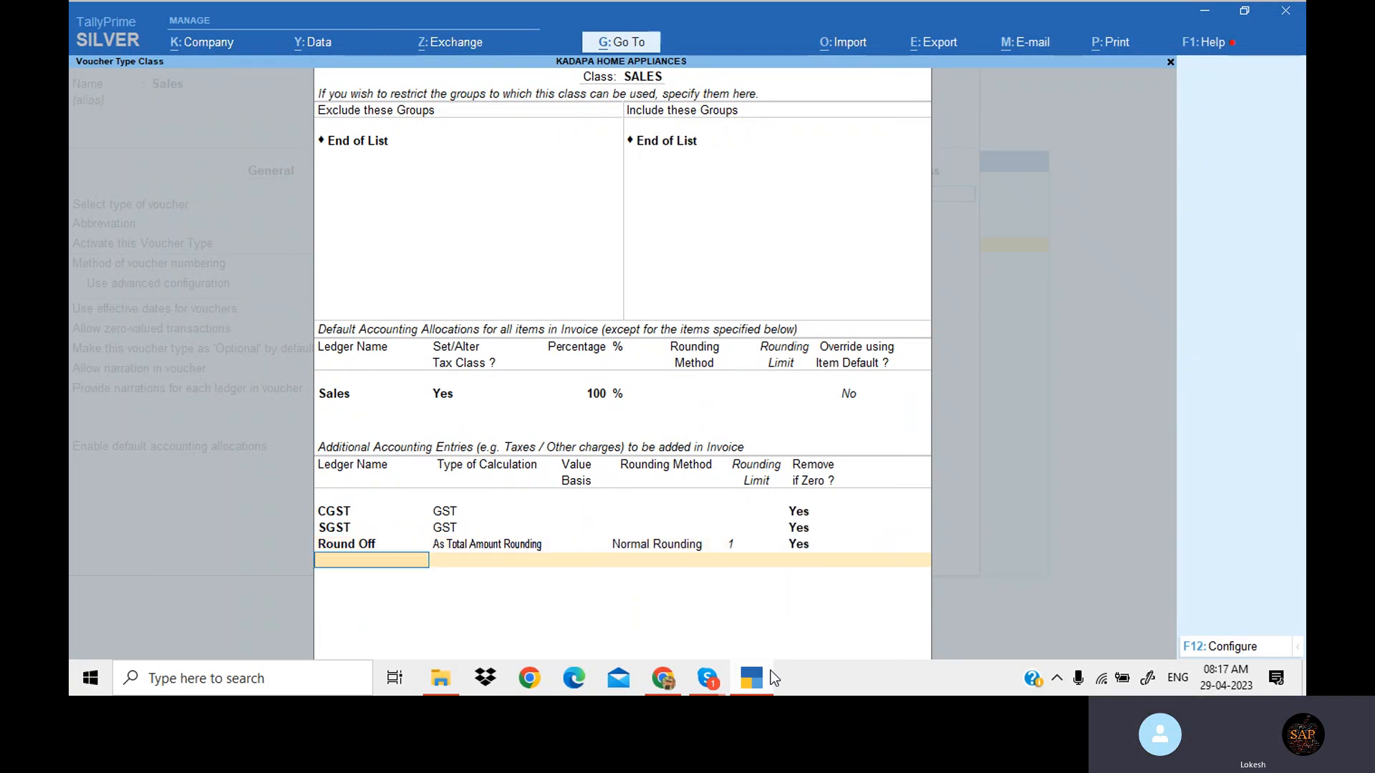
key("Return")
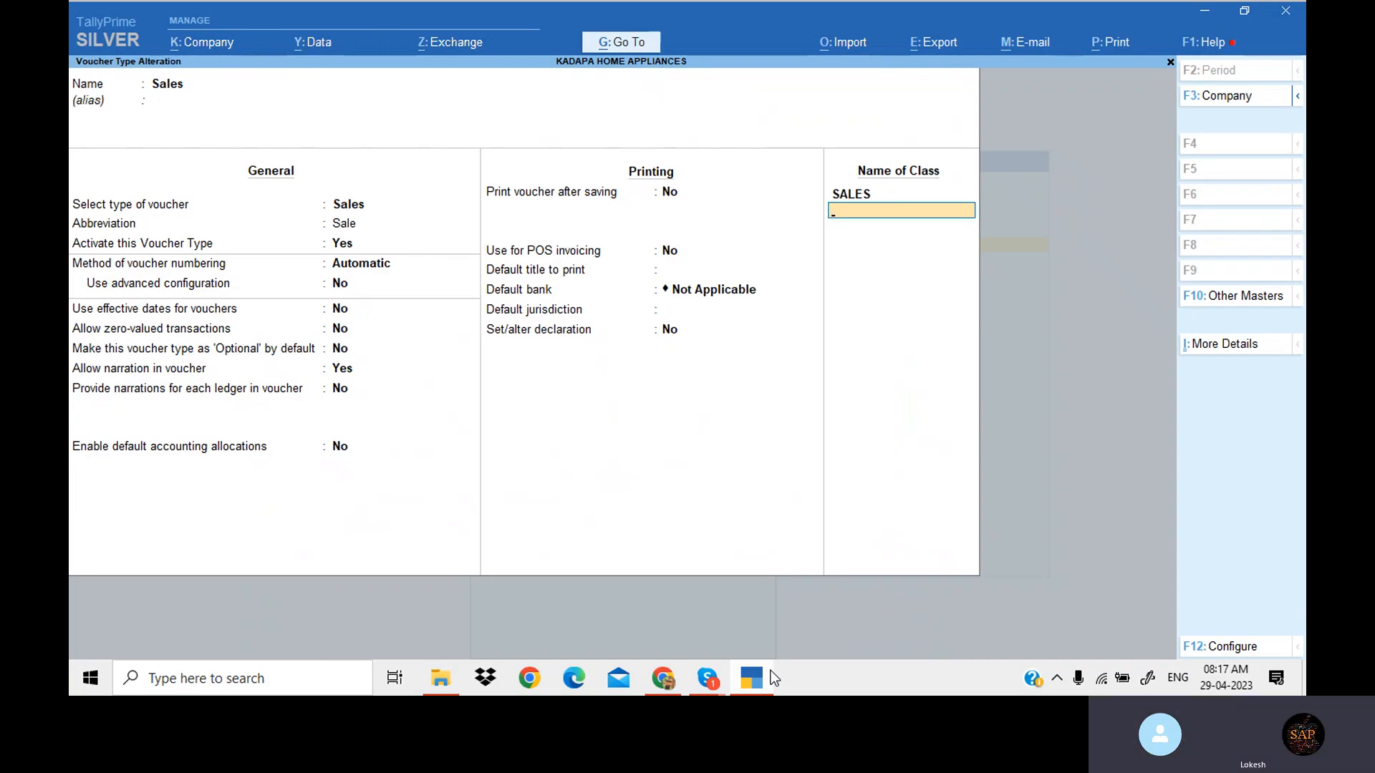
- Add a second class named SALES IGST to the Sales voucher type
type("Sa")
type("SA")
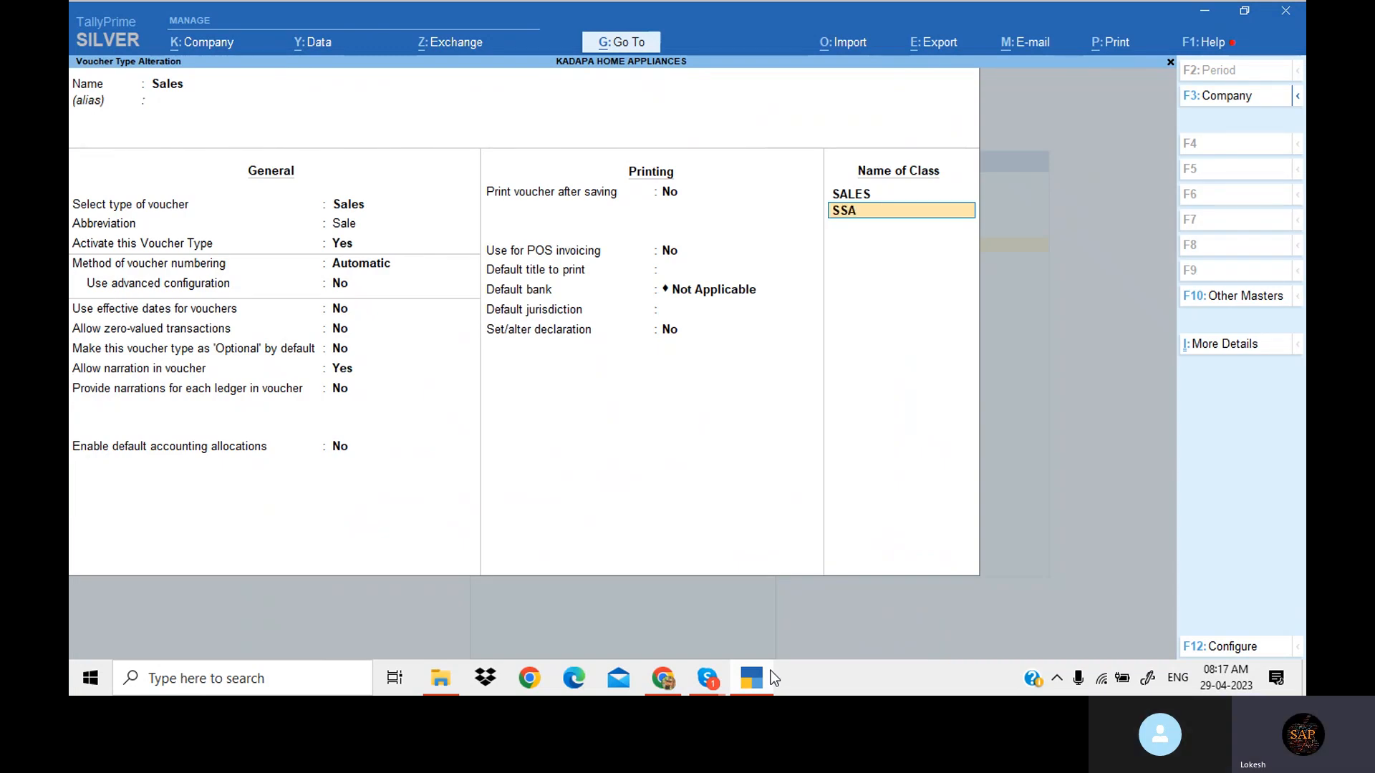
key("BackSpace")
key("BackSpace")
type("ALE")
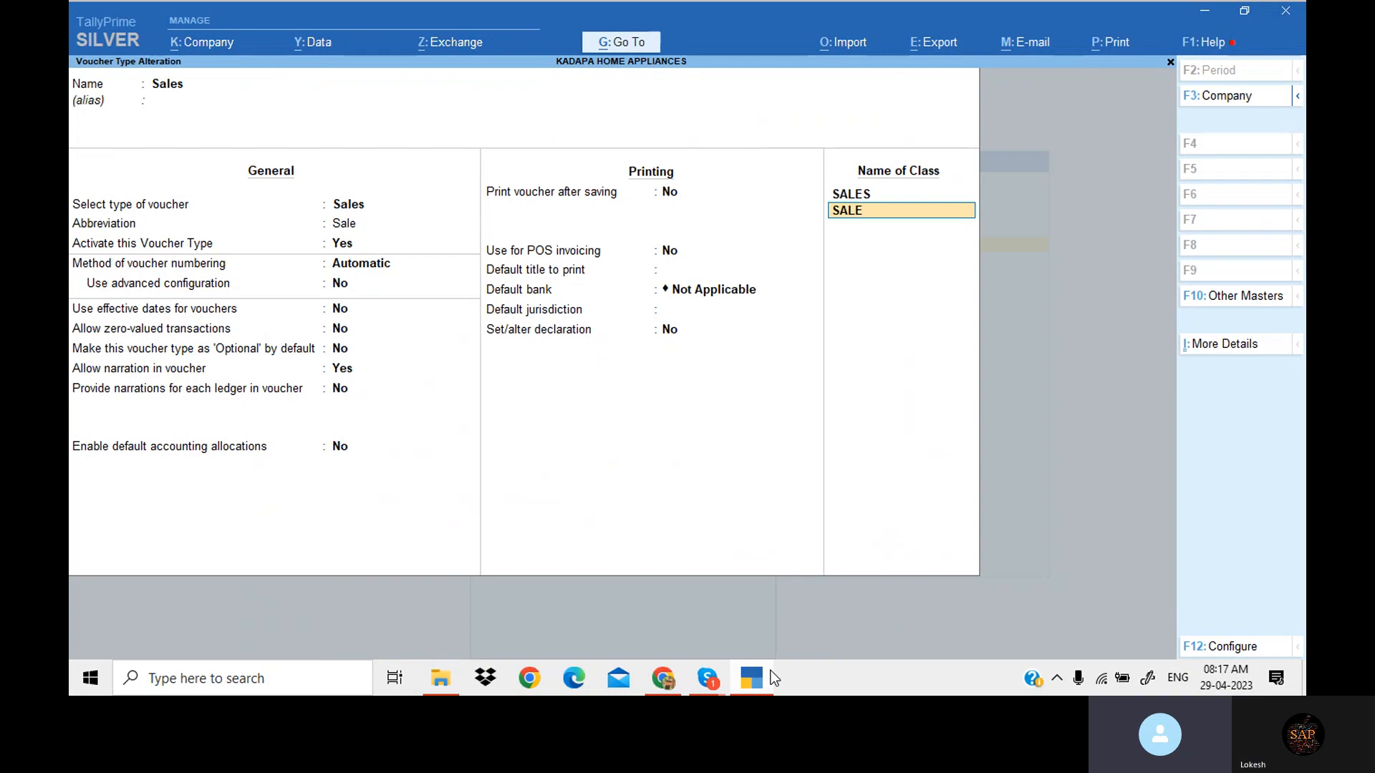
type("S IGST")
key("Return")
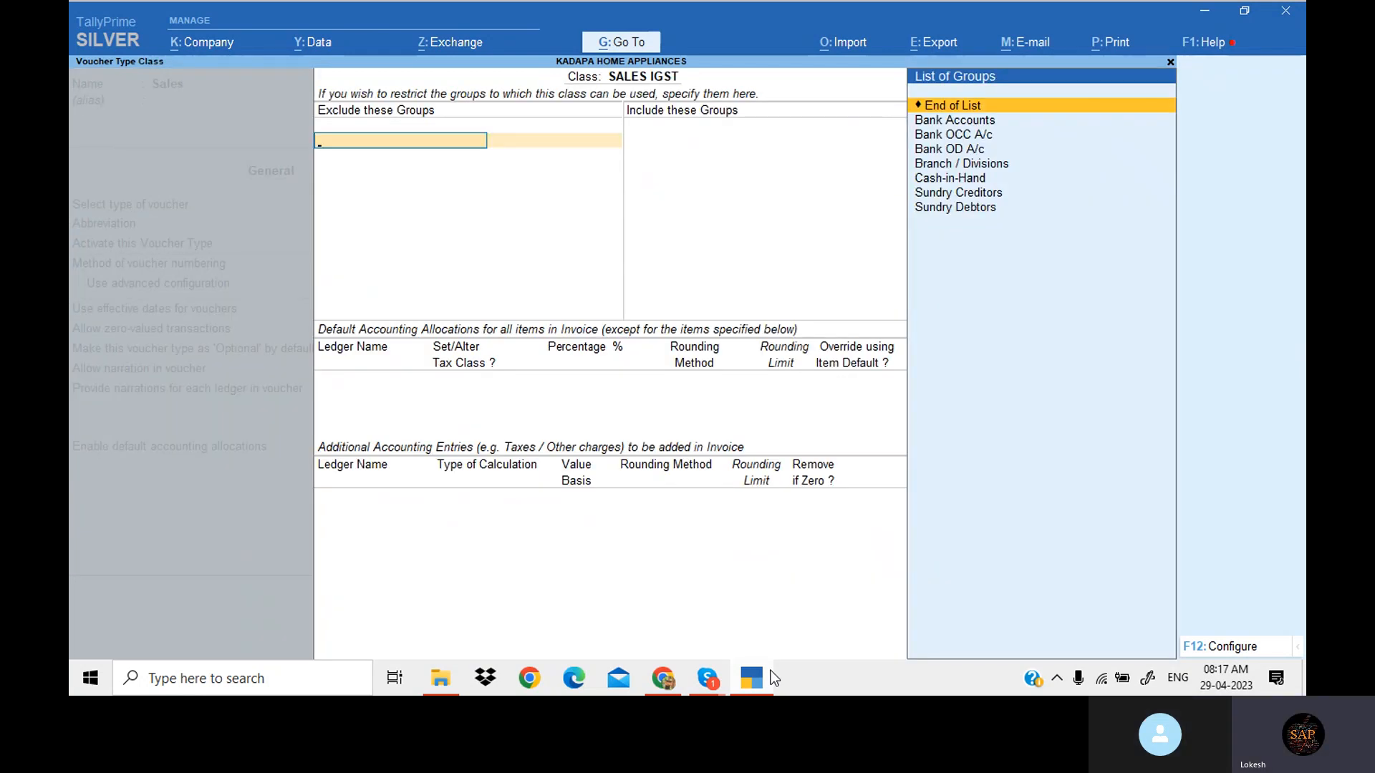
- Set the Sales IGST ledger as the default accounting allocation of the SALES IGST class, without excluding or including any groups
key("Down")
key("Down")
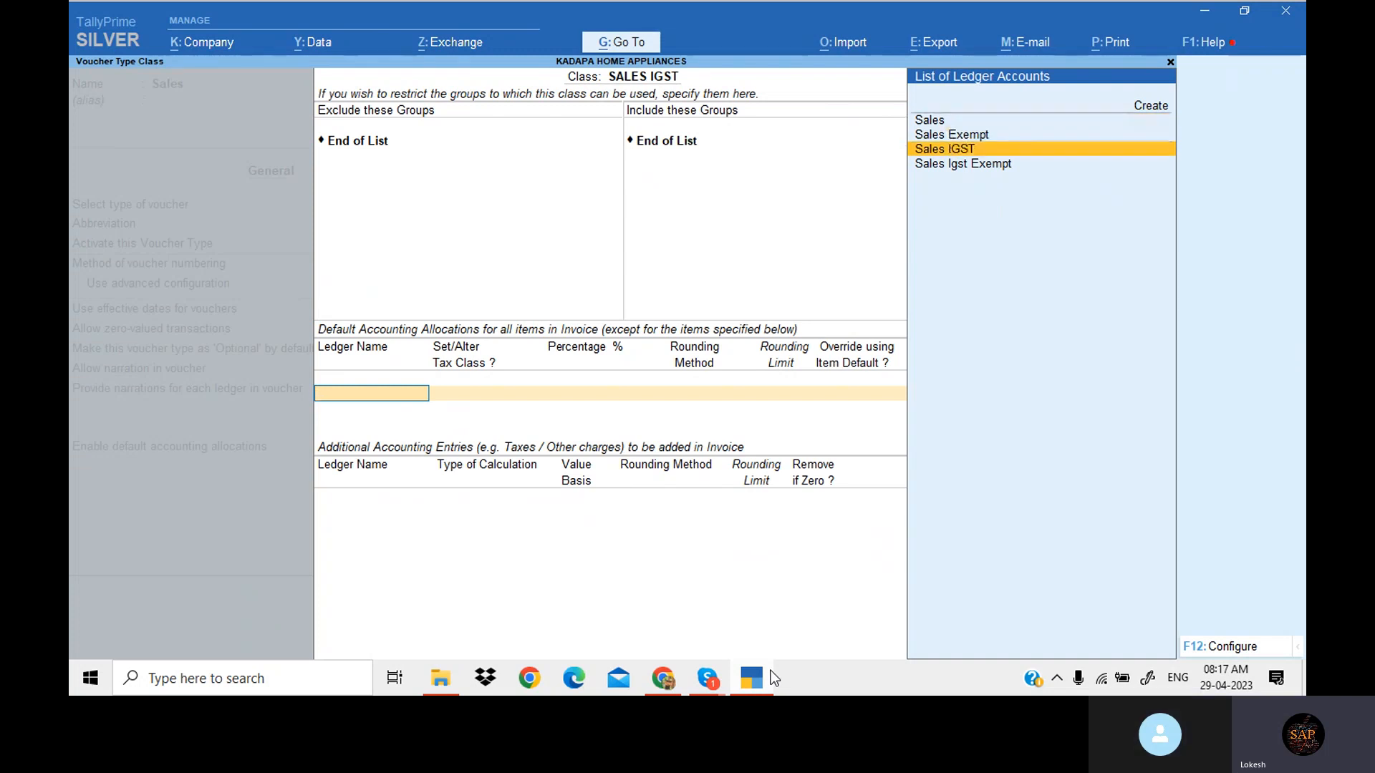
key("Return")
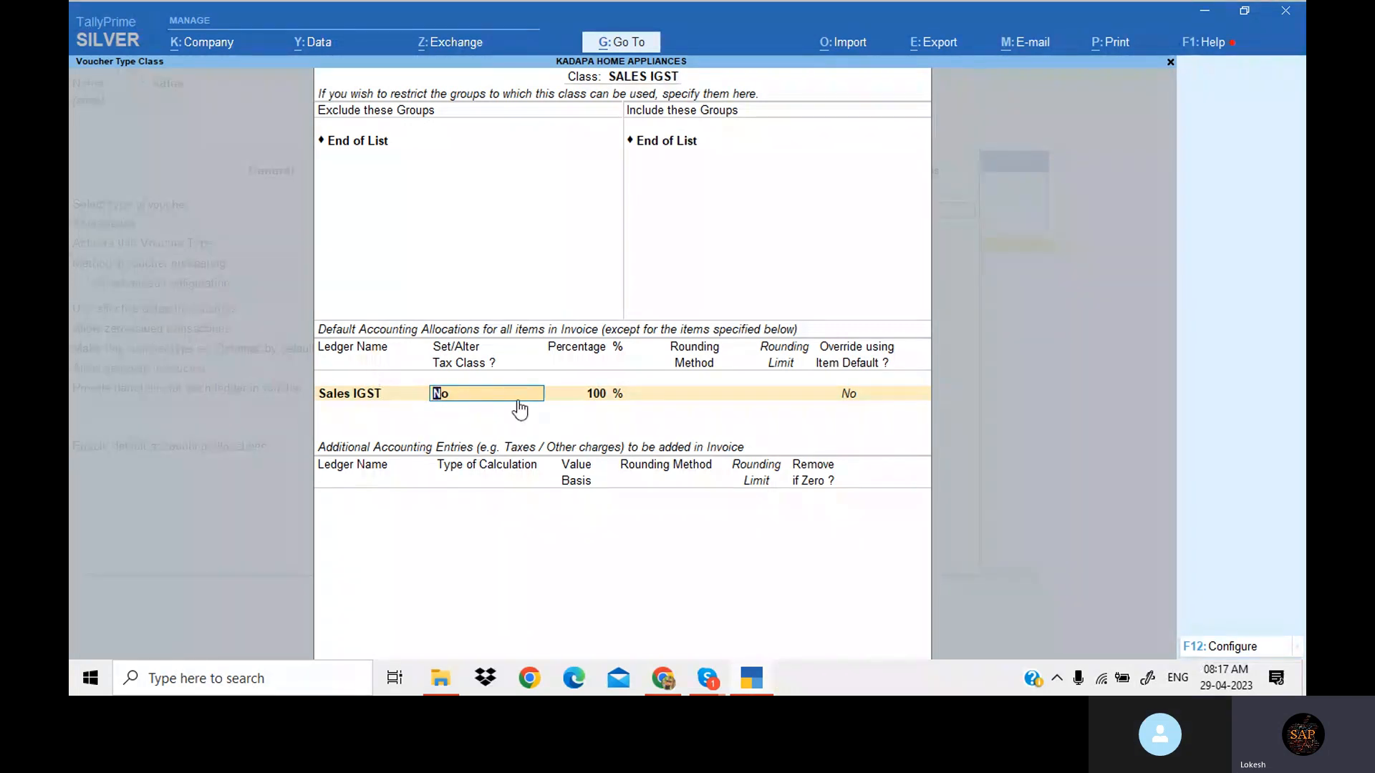
- Classify the Sales IGST allocation's GST as Interstate Sales Taxable, keeping it at 100% without an item default override
type("y")
key("Return")
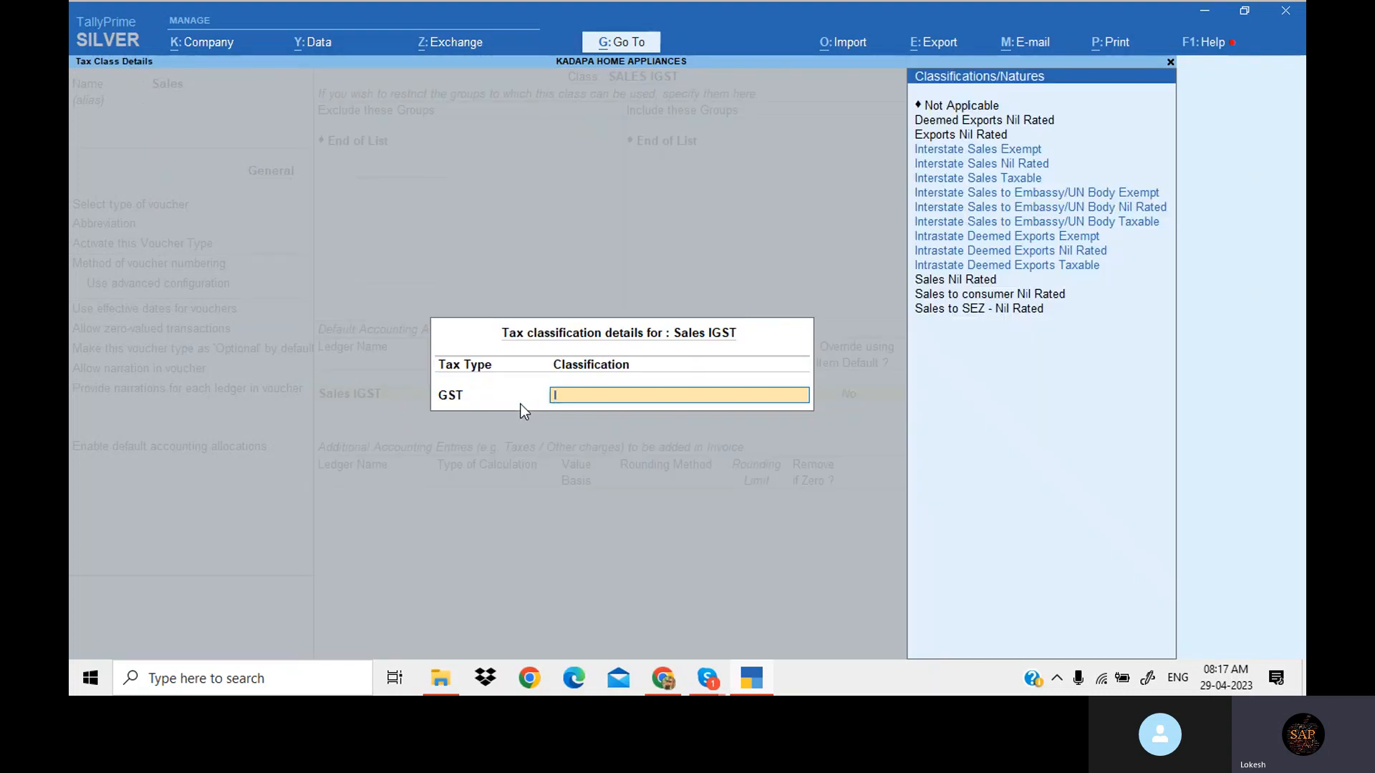
type("IN")
key("Down")
key("Down")
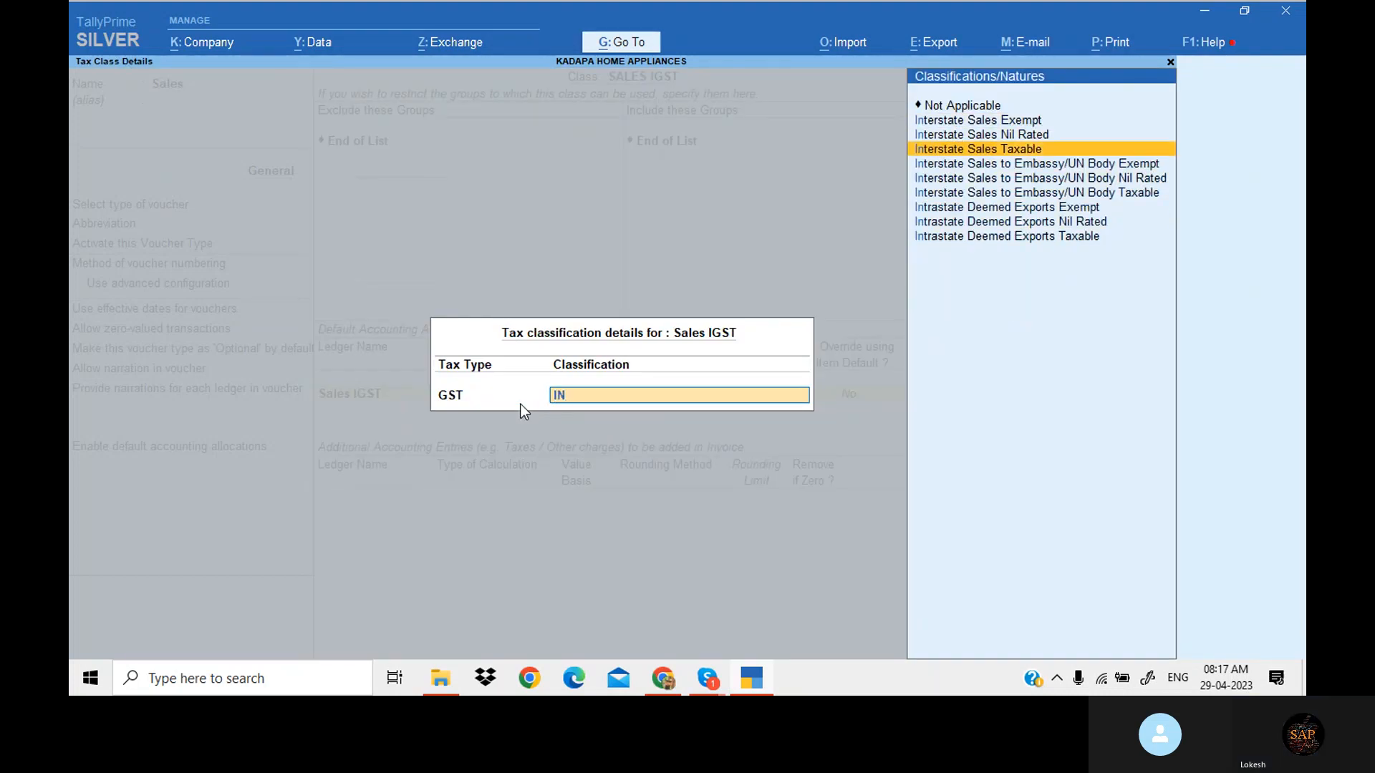
key("Return")
key("Return")
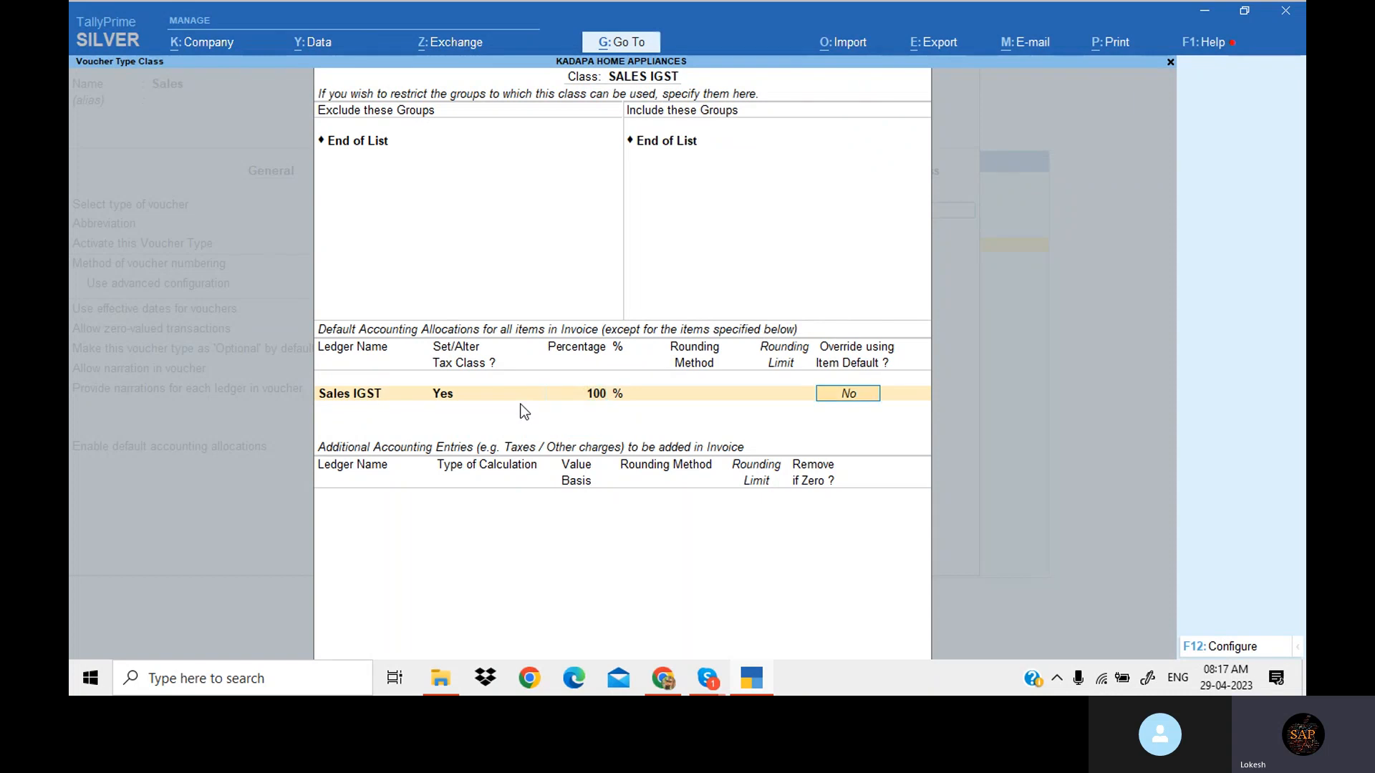
key("Return")
- Add the IGST ledger as an additional accounting entry of the SALES IGST class, removed if zero
type("IG")
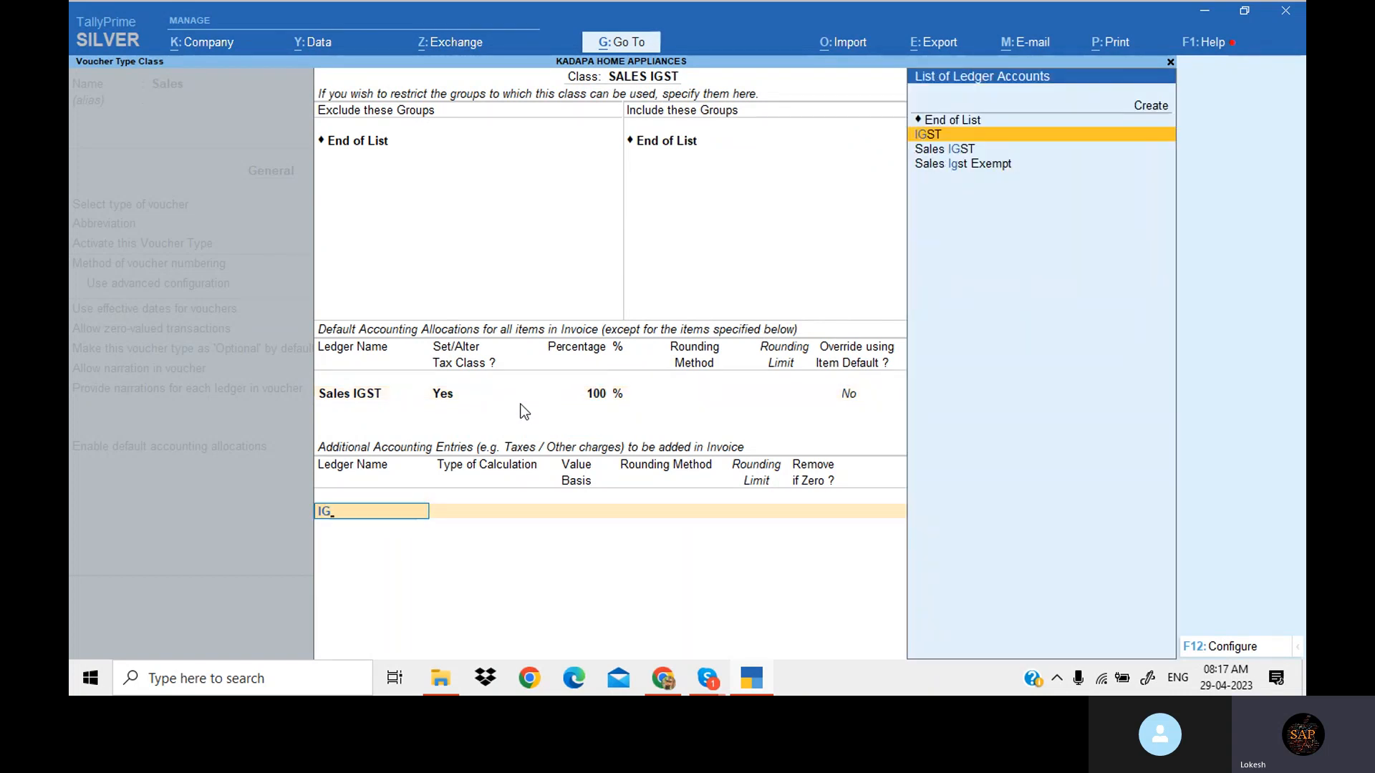
key("Return")
key("Return")
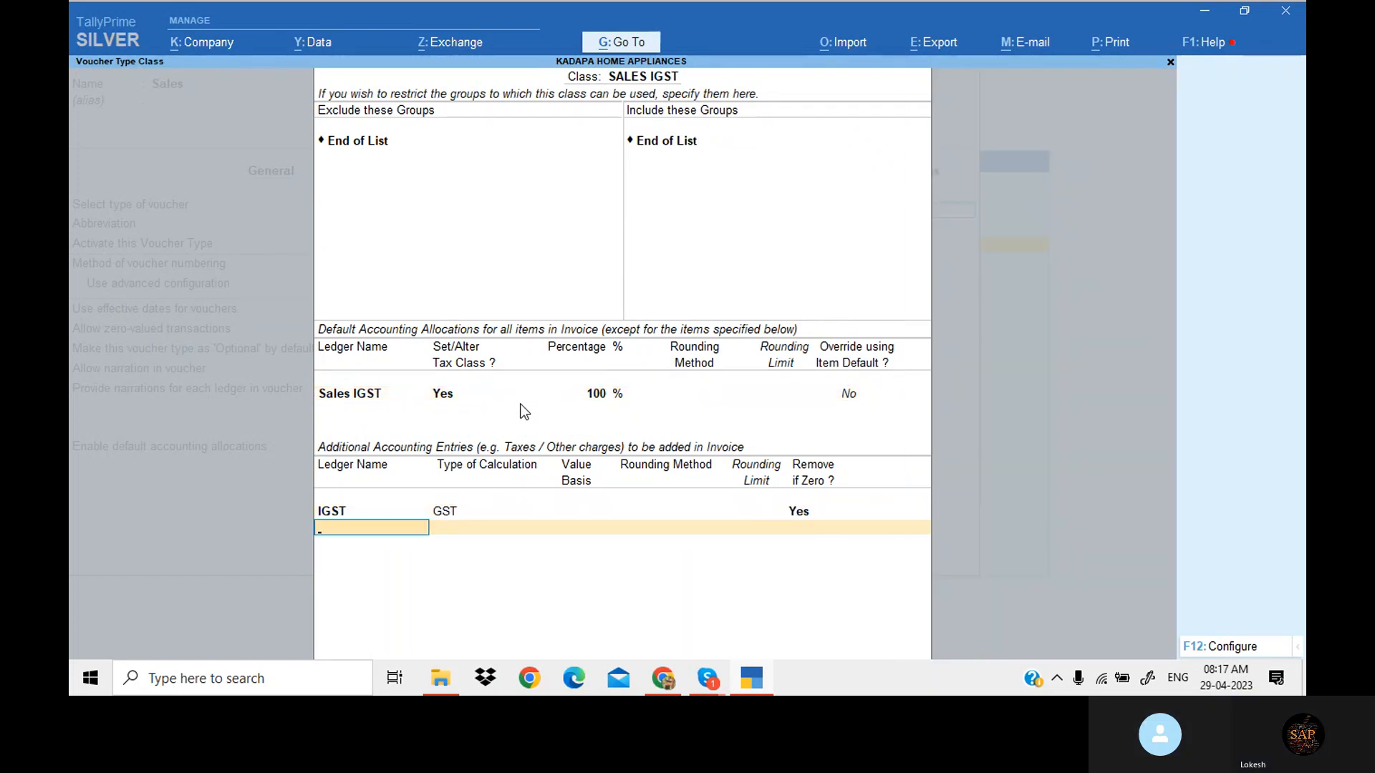
- Add the Round Off ledger to the SALES IGST class's additional entries, calculated As Total Amount Rounding
type("Ro")
key("Return")
key("Down")
key("Down")
key("Down")
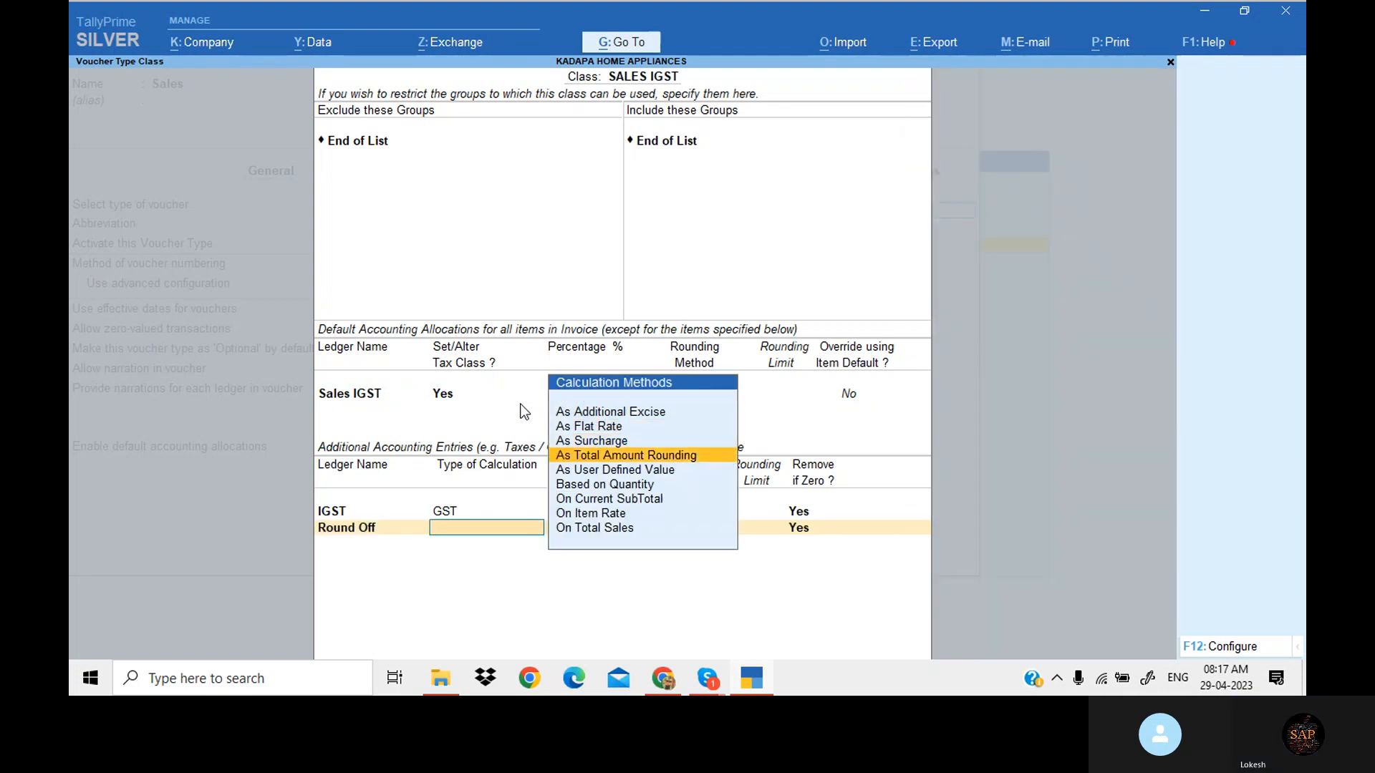
key("Down")
key("Up")
key("Return")
- Give the SALES IGST class's Round Off entry Normal Rounding with a limit of 1, removed if zero
key("Down")
key("Down")
key("Return")
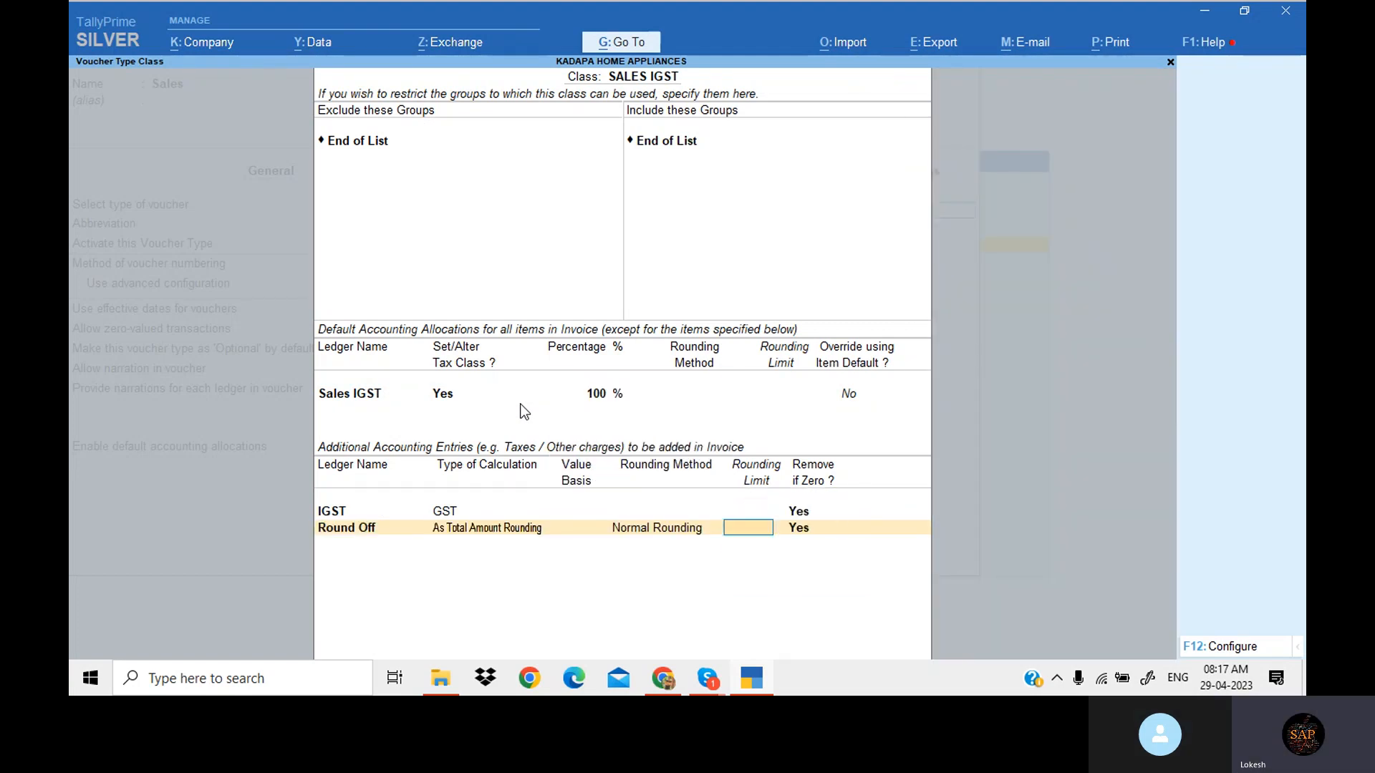
type("1")
key("Return")
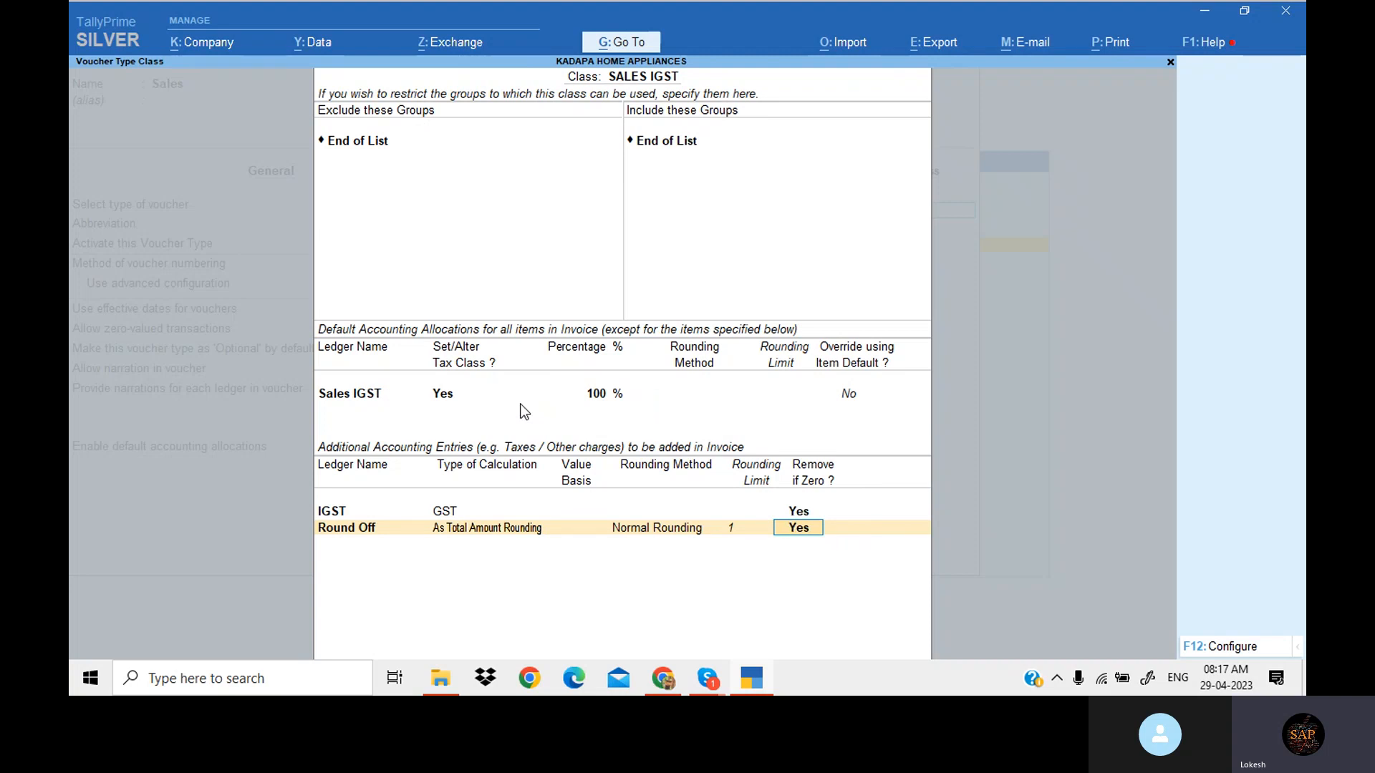
key("Return")
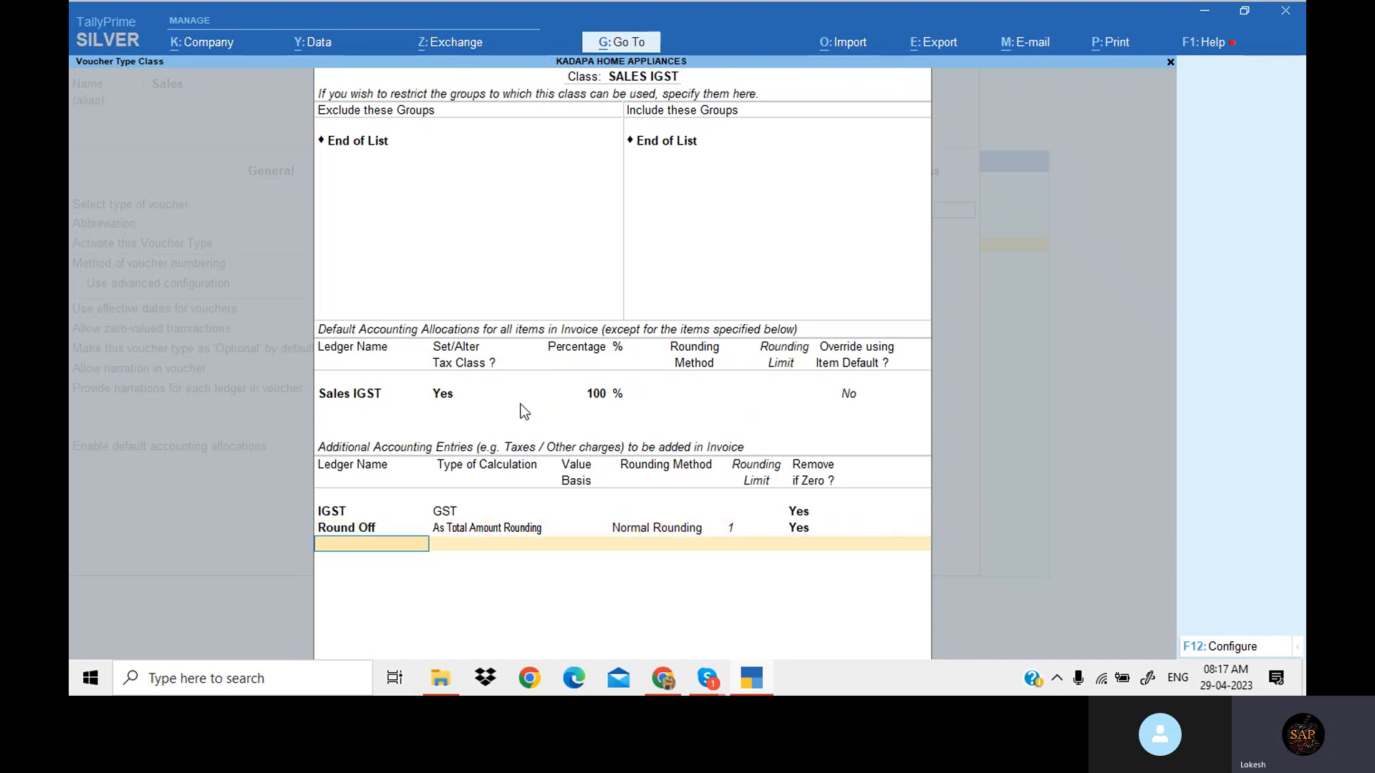
- Finish the SALES IGST class, save the Sales voucher type and leave master alteration
key("Return")
key("Return")
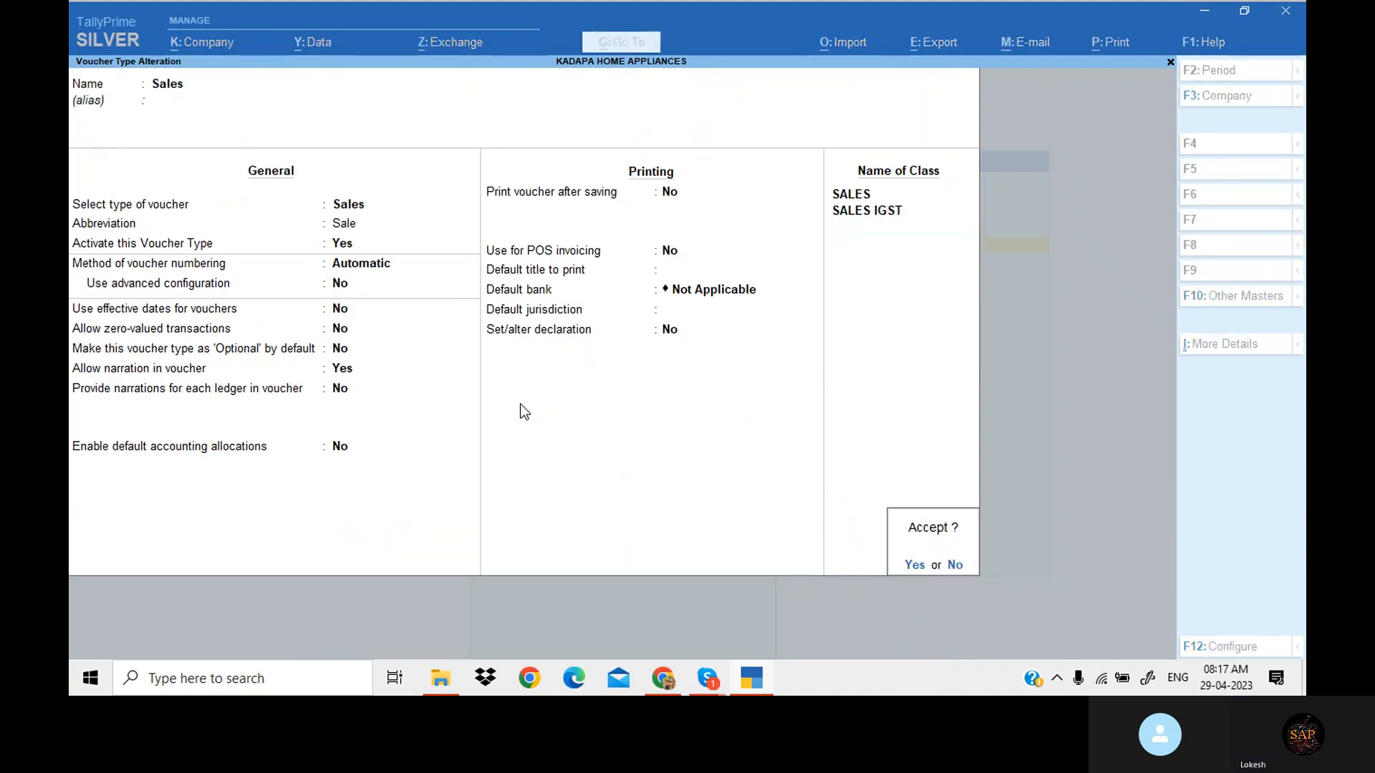
key("Return")
key("Escape")
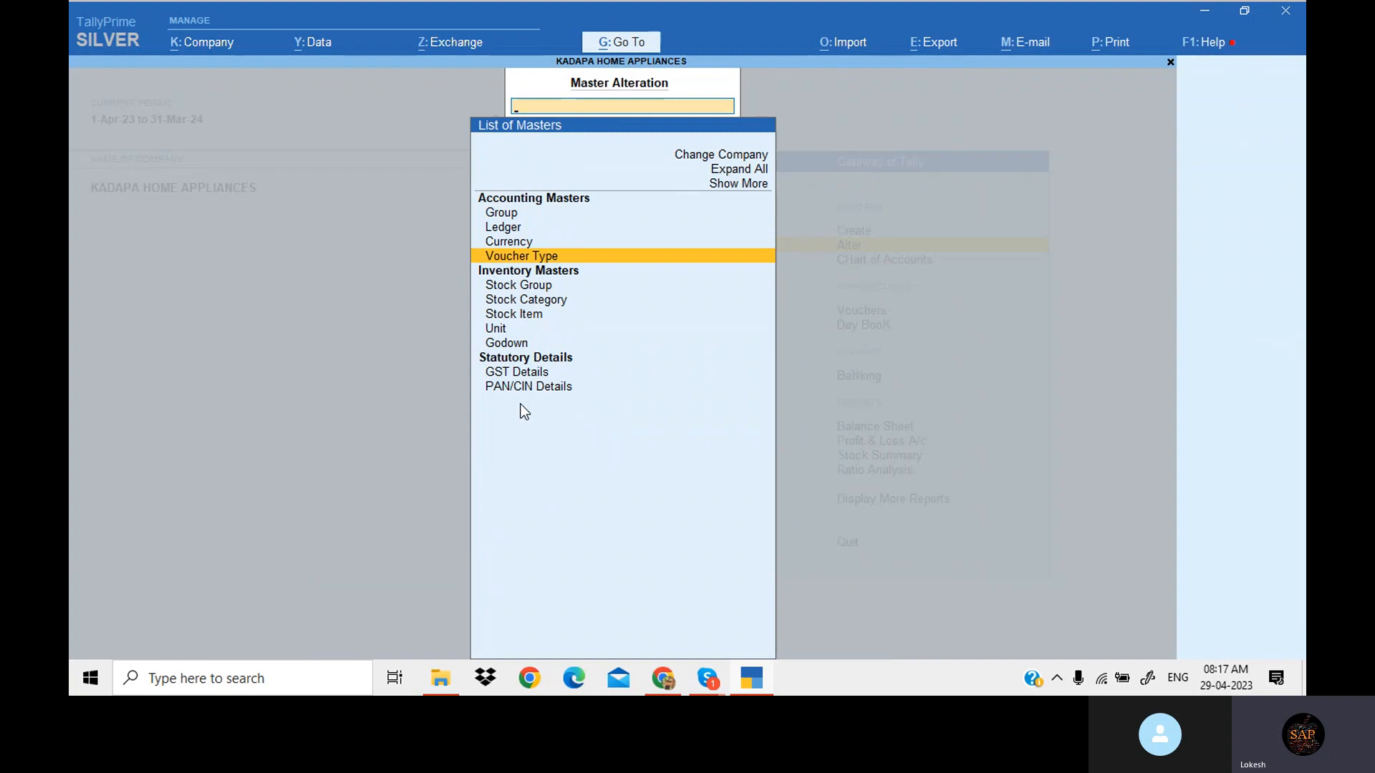
key("Escape")
- Open voucher entry and start a Sales voucher using the SALES class
key("Down")
key("Down")
key("Return")
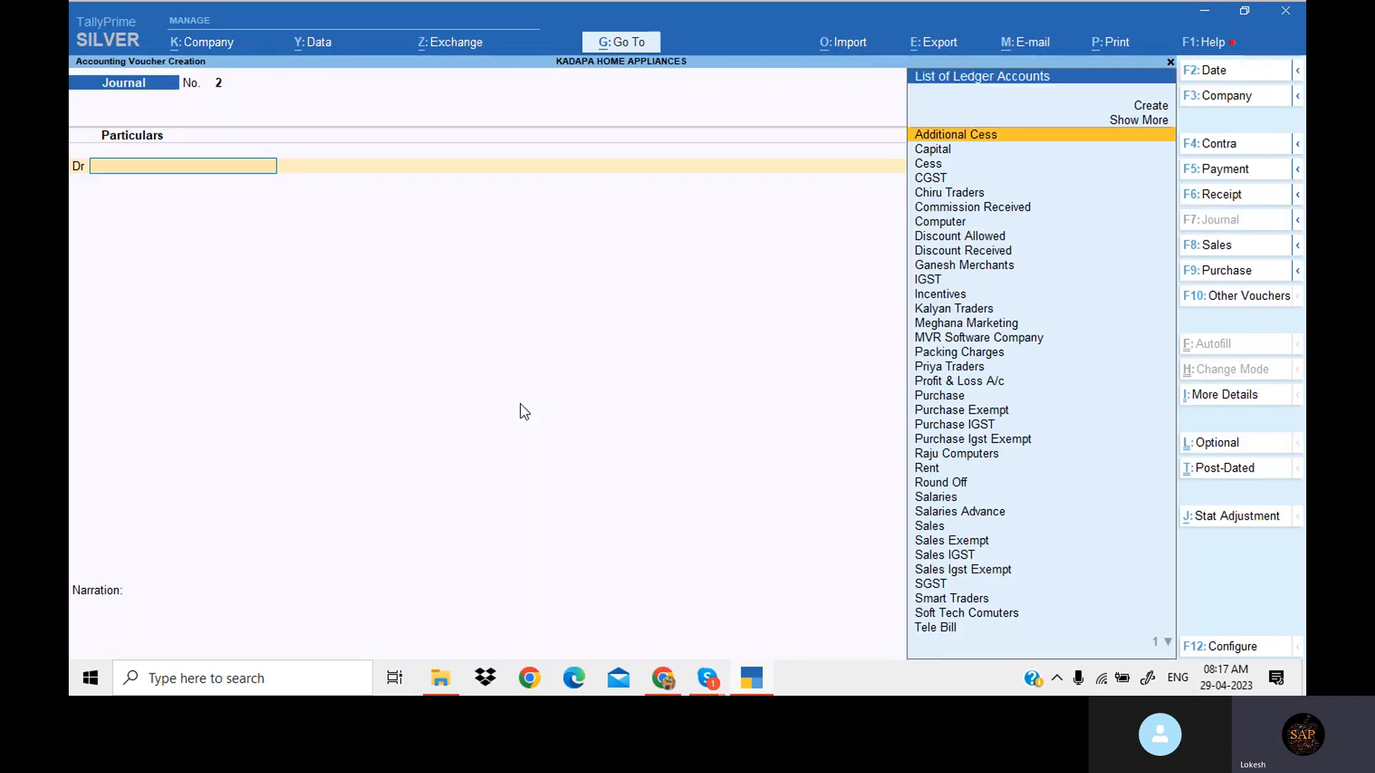
left_click(1249, 248)
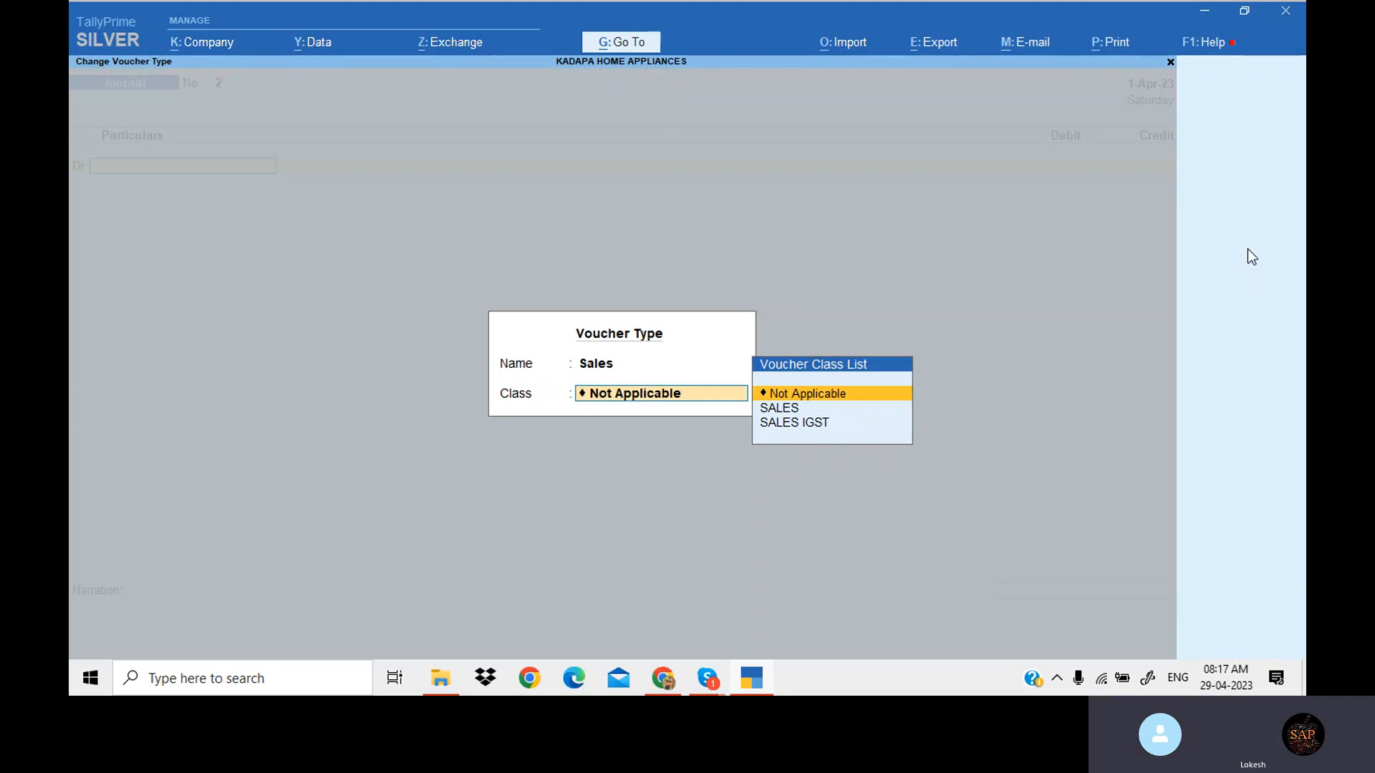
key("Down")
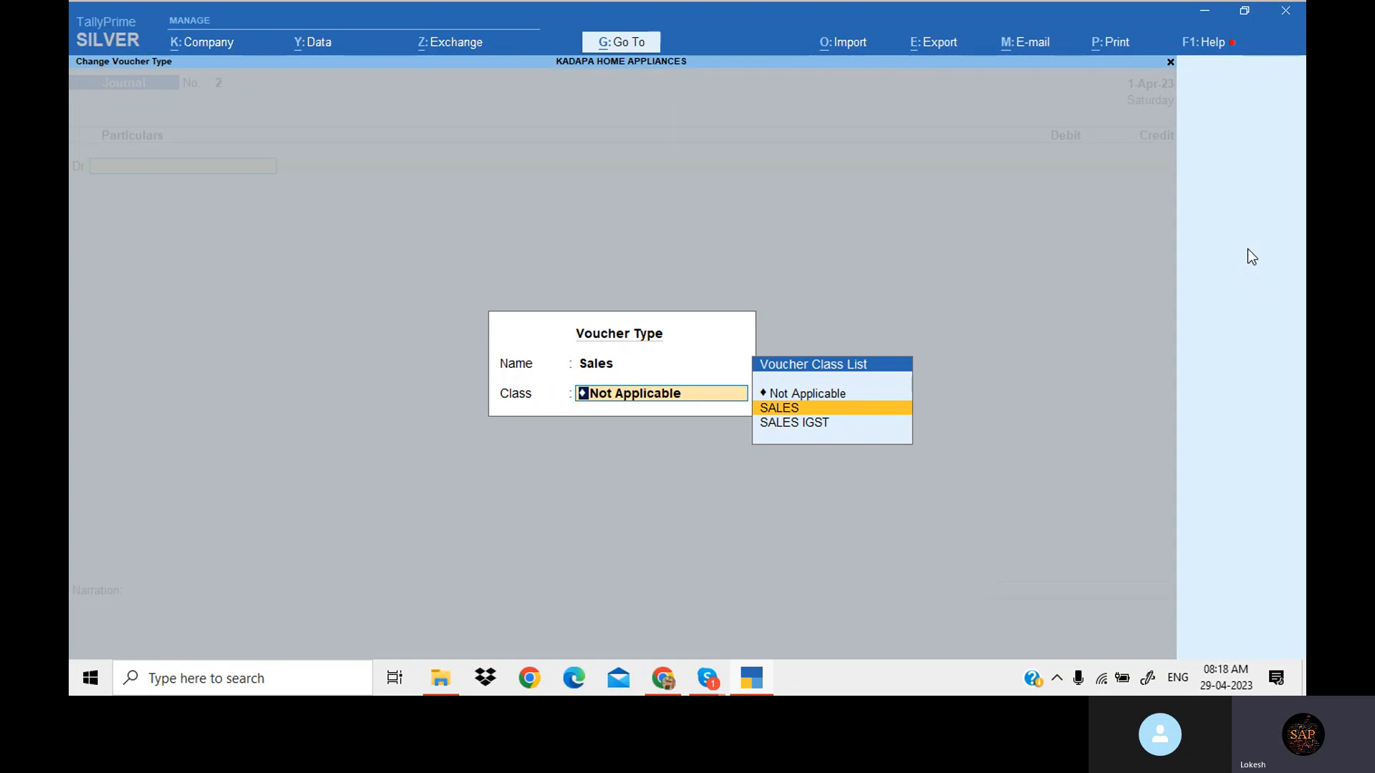
key("Return")
- Set the voucher's party account to Ganesh Merchants, accepting the dispatch and party details unchanged
key("Down")
key("Down")
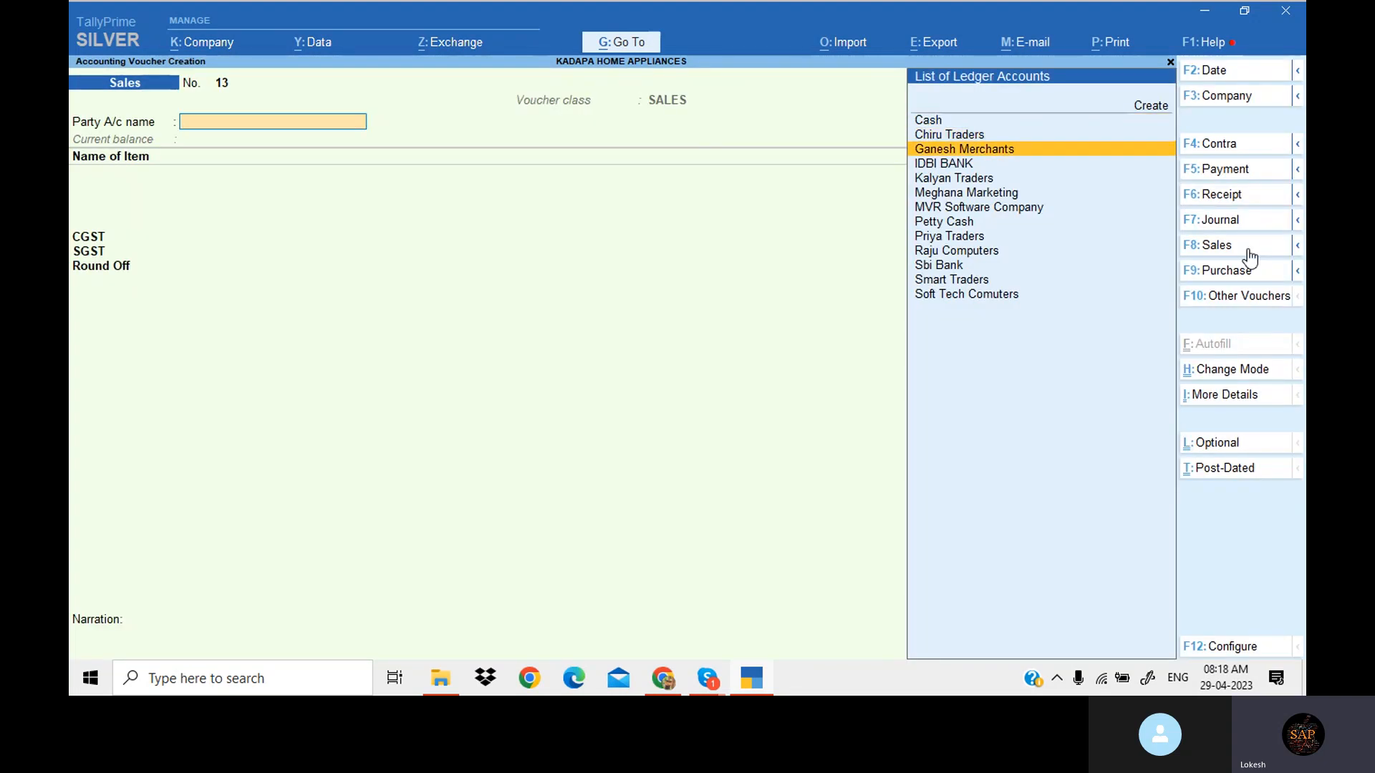
key("Return")
key("Return")
key("Return")
key("Return")
key("Return")
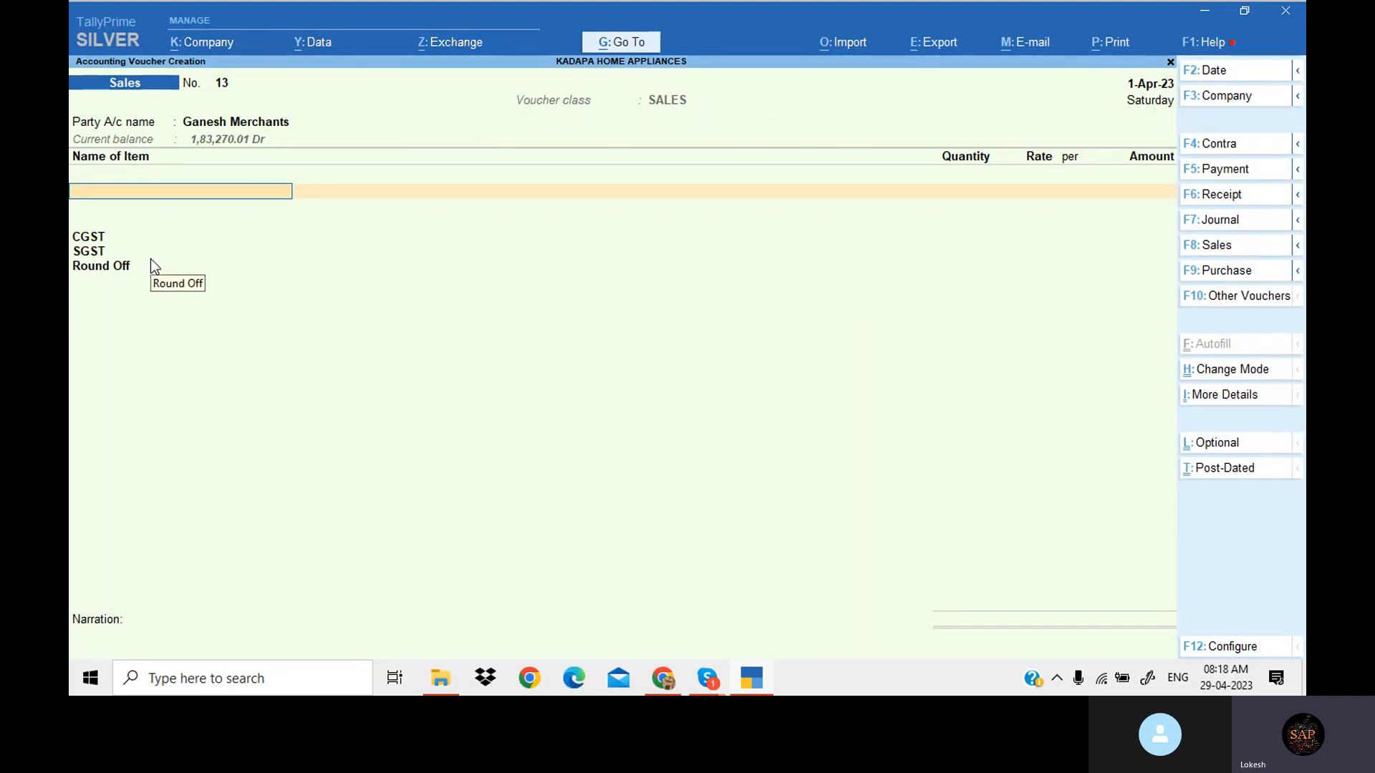
- Add the stock item Single user to the voucher with quantity 1 at the 15,000.00 rate
key("Down")
key("Down")
key("Down")
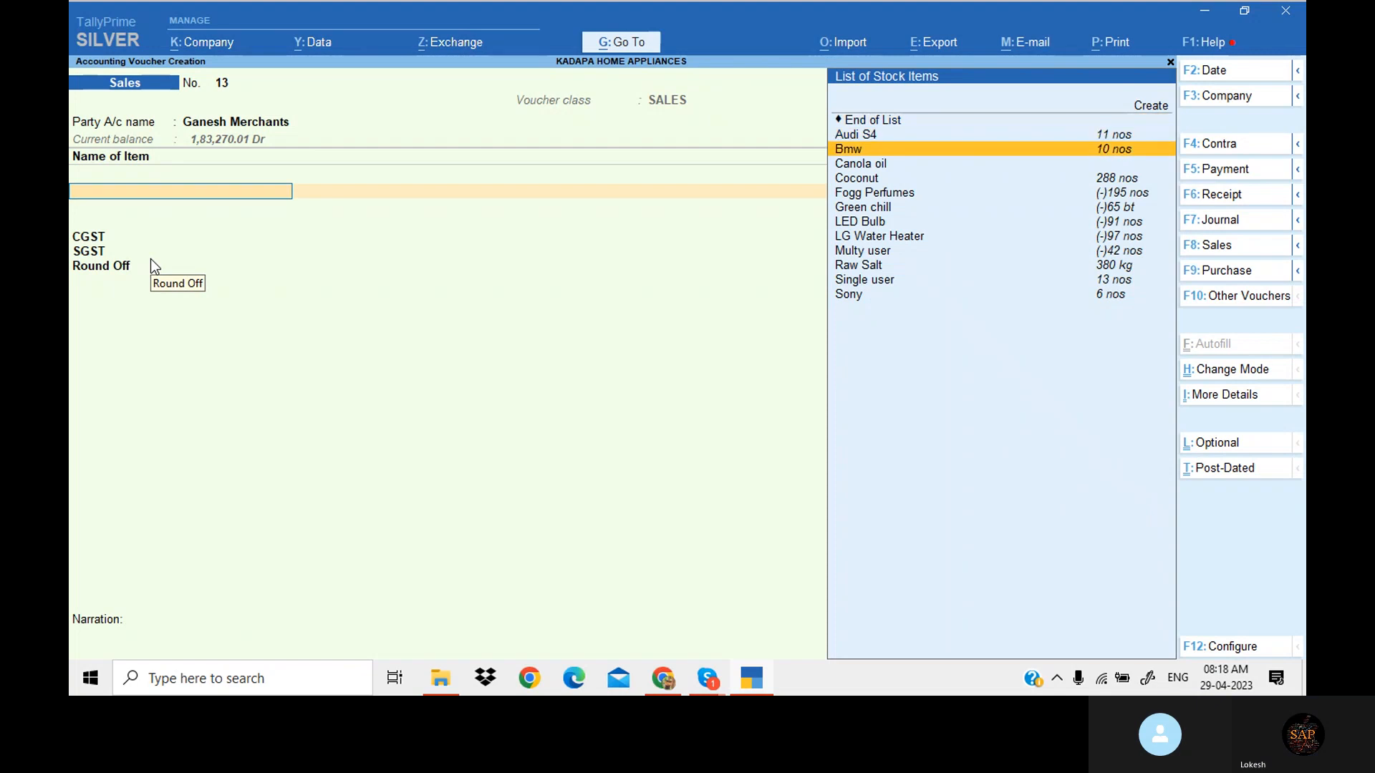
key("Down")
key("Down")
key("Down")
key("Down")
key("Down")
key("Down")
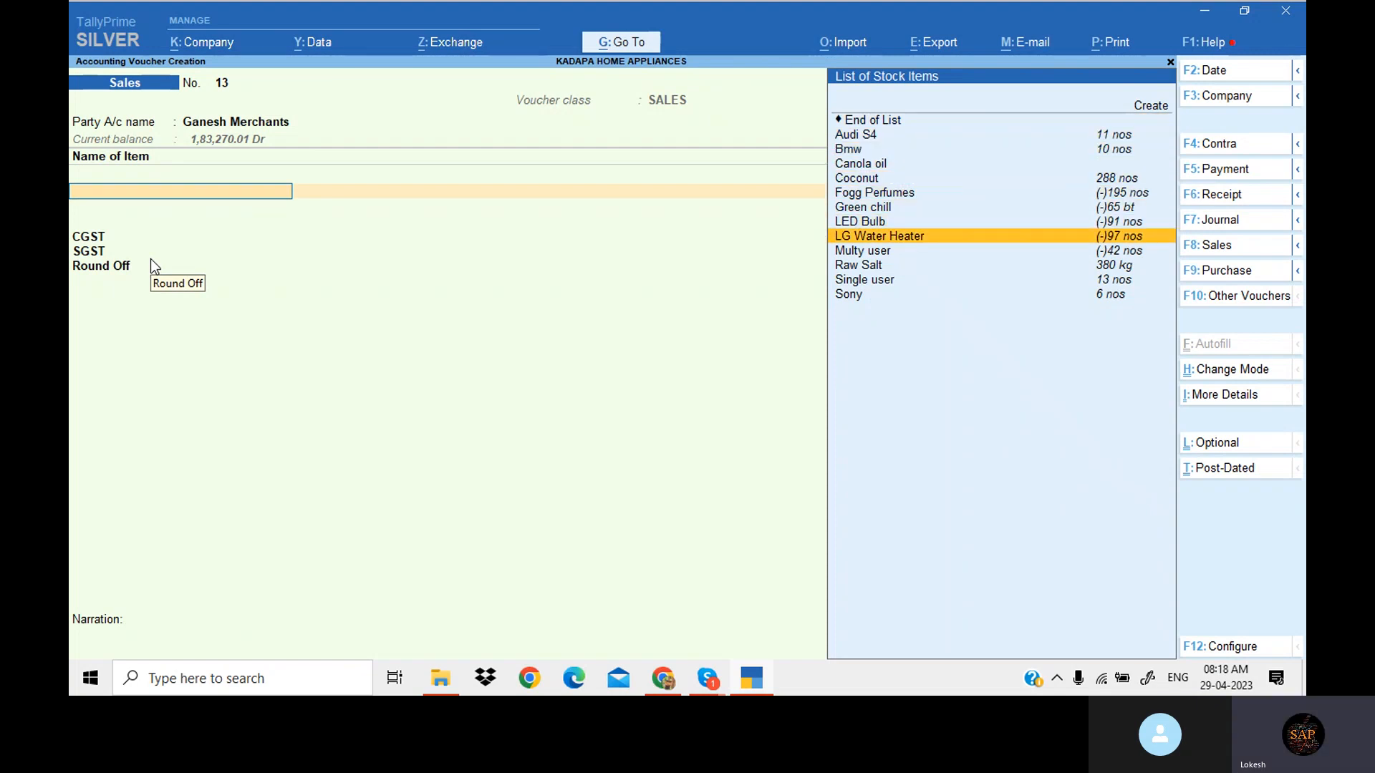
key("Down")
key("Down")
key("Down")
key("Return")
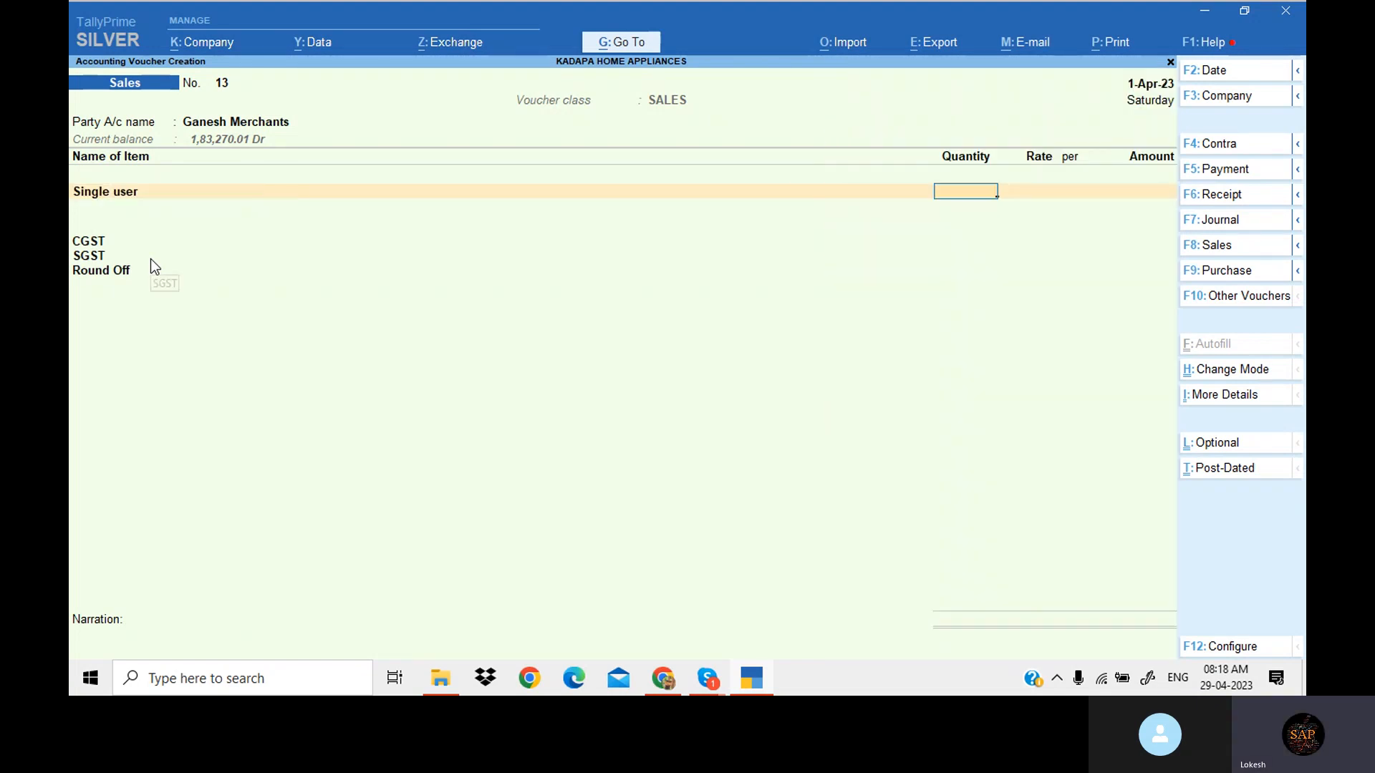
type("1")
key("Return")
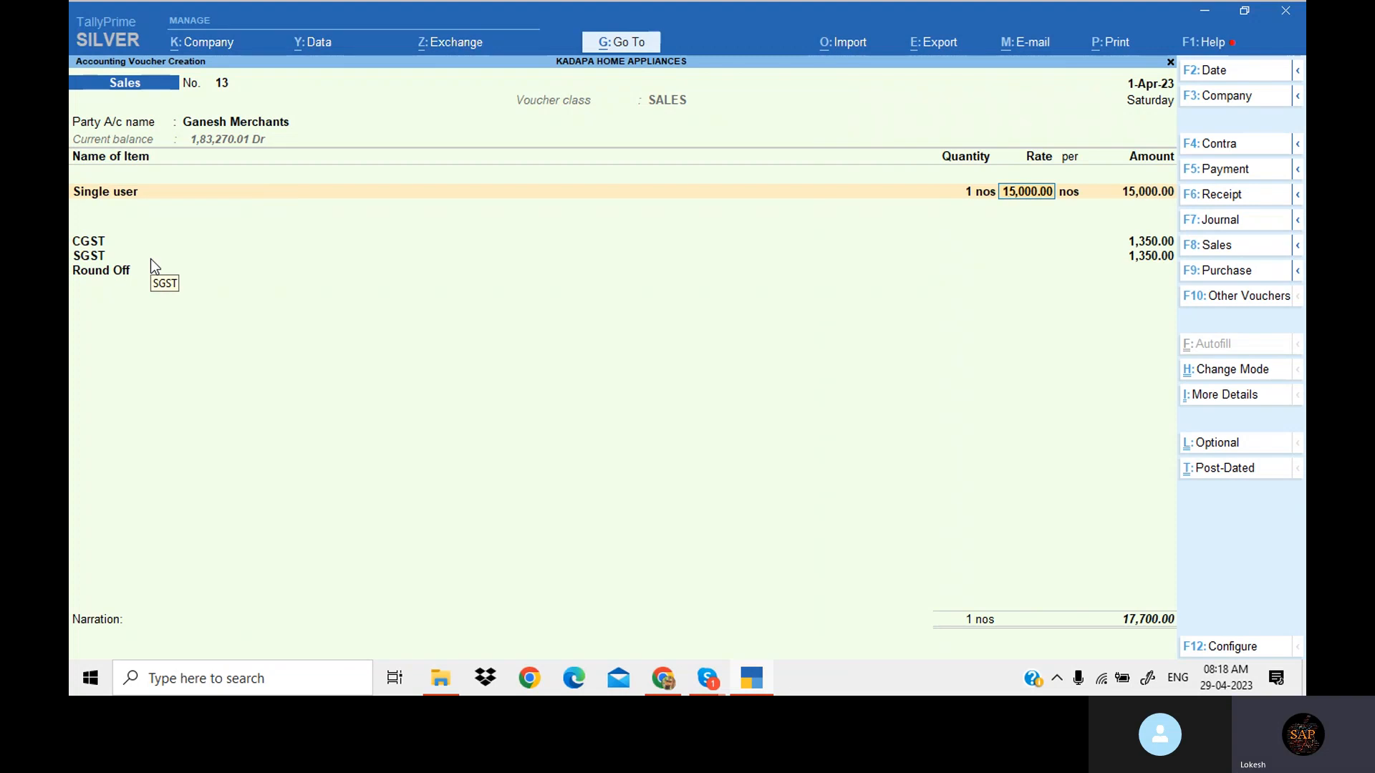
key("Return")
key("Return")
key("Return")
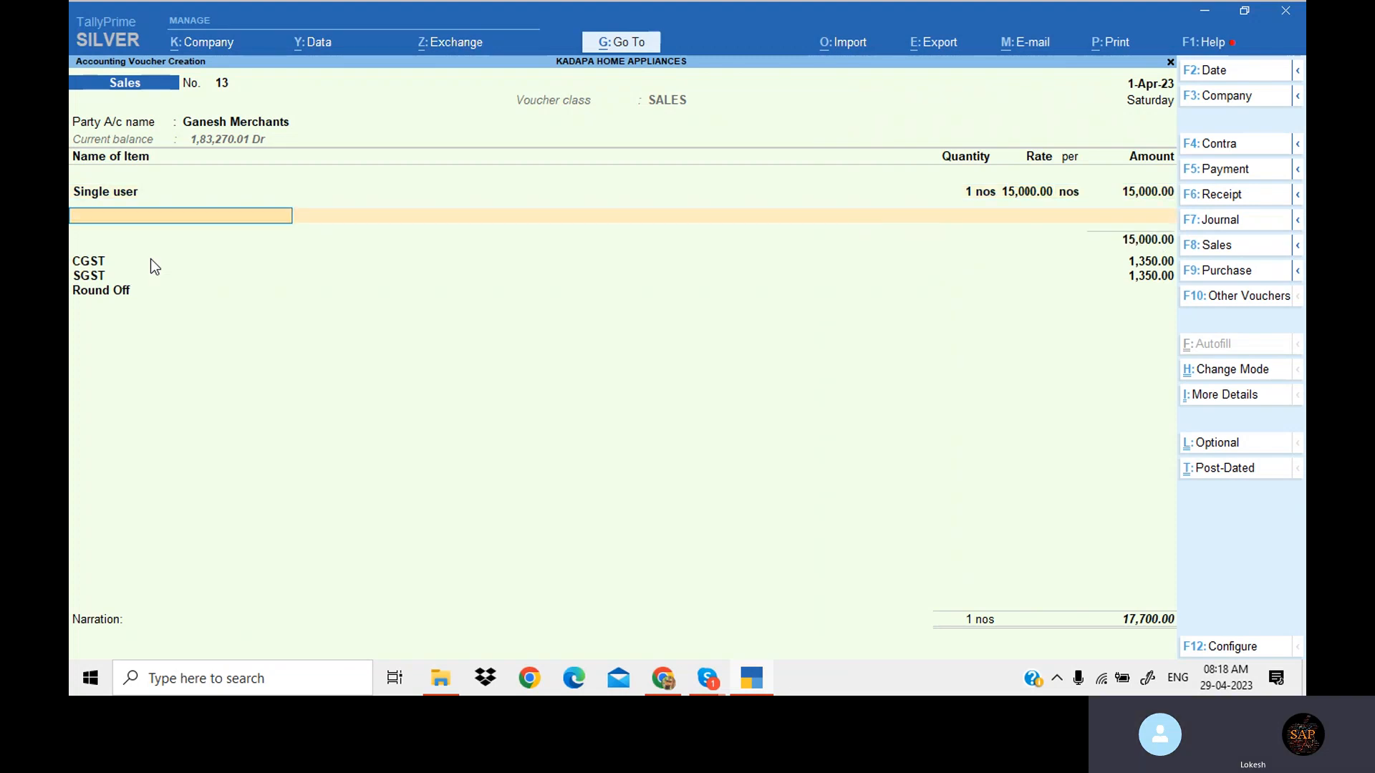
- Add the stock item Sony to the voucher with quantity 1 at a rate of 500.75
key("Down")
key("Down")
key("Down")
key("Down")
key("Down")
key("Down")
key("Down")
key("Down")
key("Down")
key("Down")
key("Down")
key("Down")
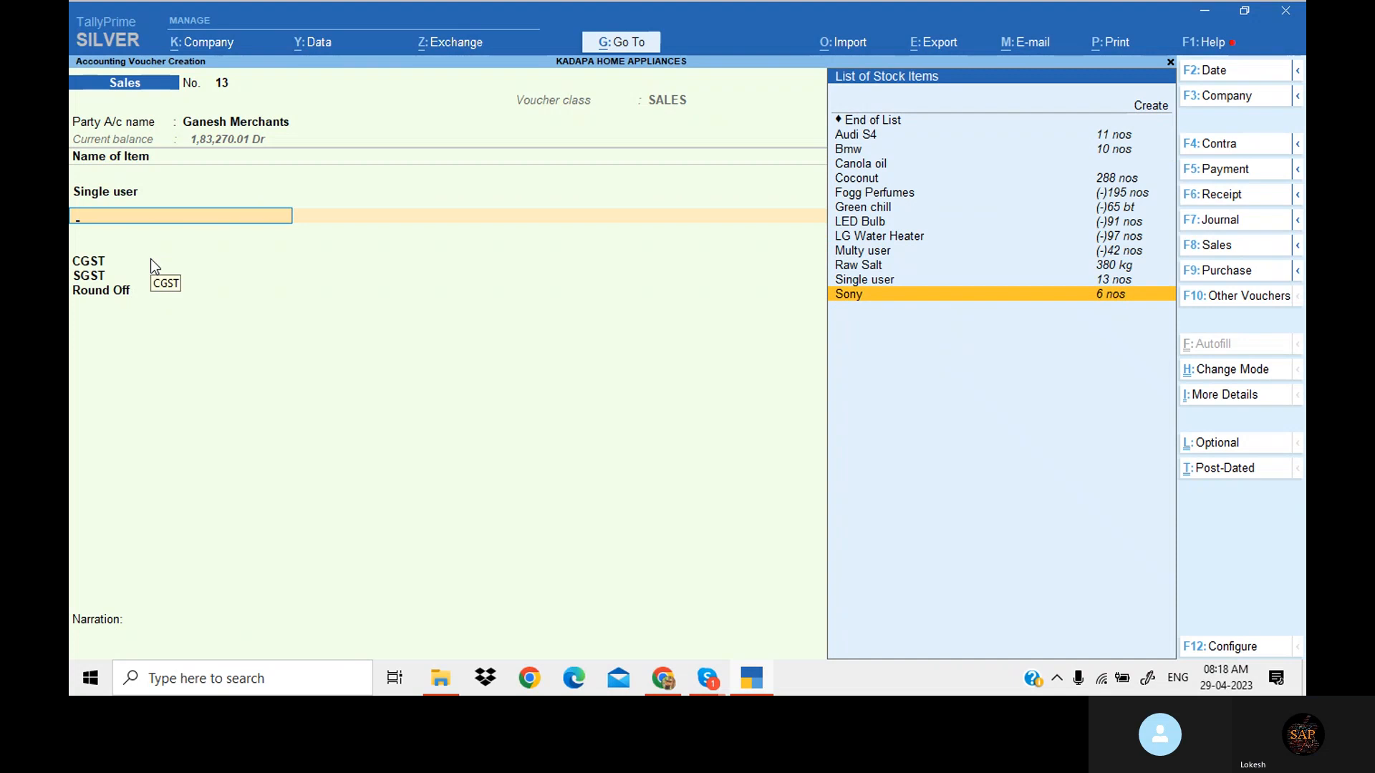
key("Return")
type("1")
key("Return")
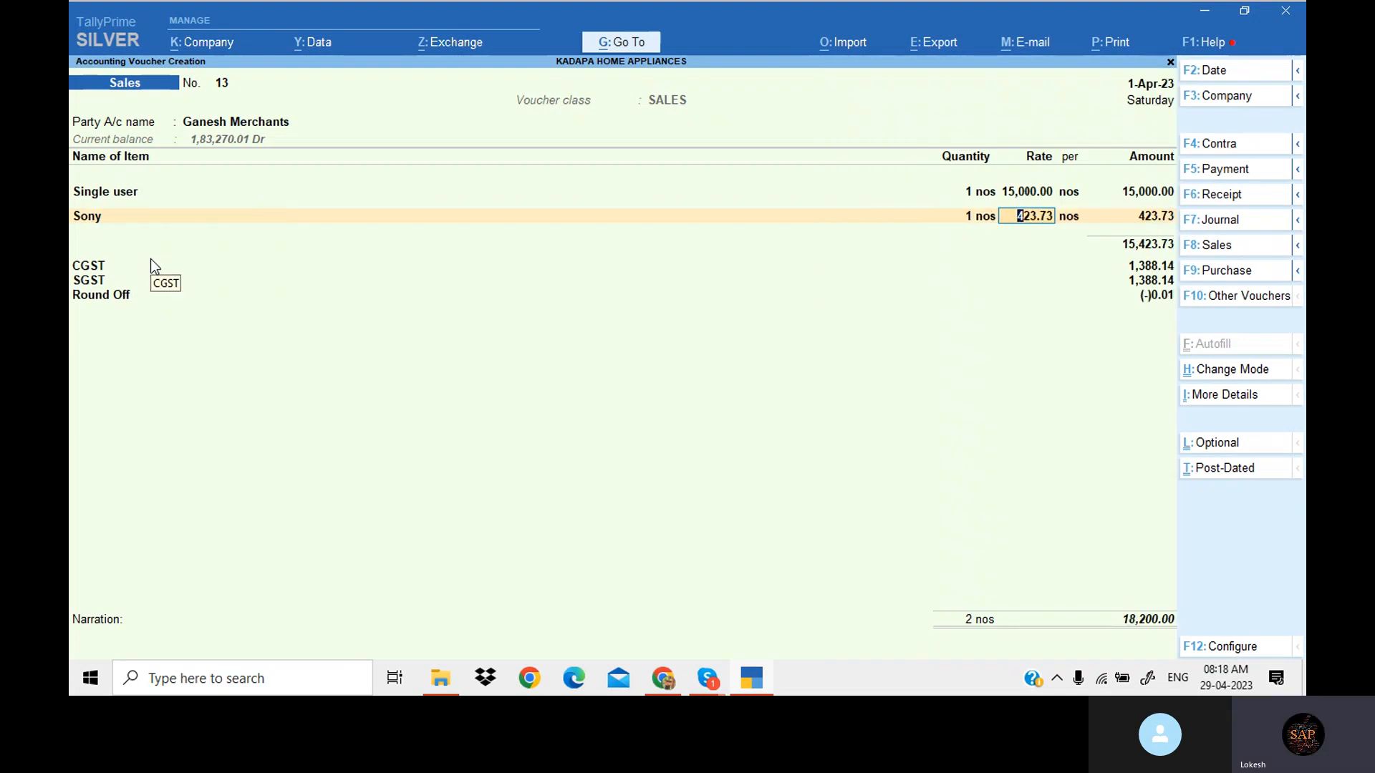
type("500.75")
key("Return")
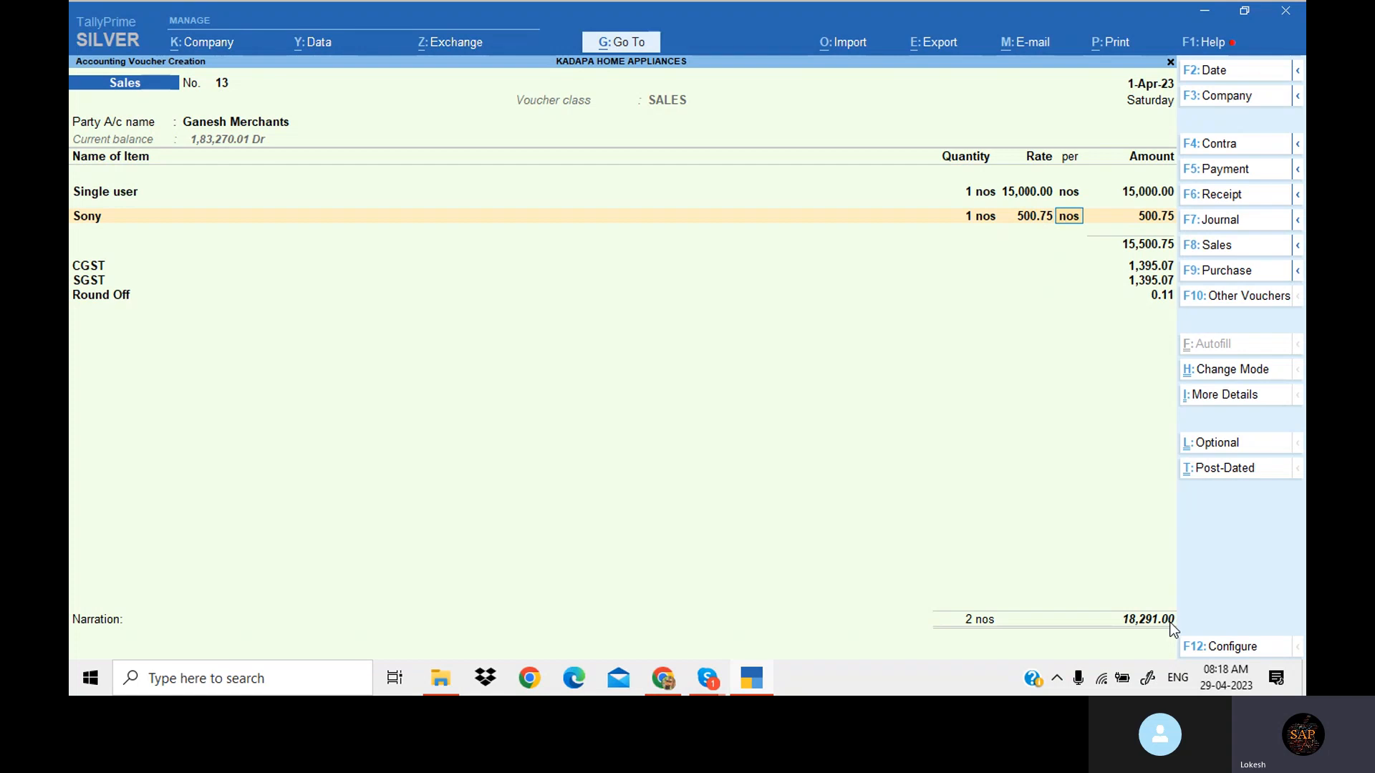
key("Return")
key("Return")
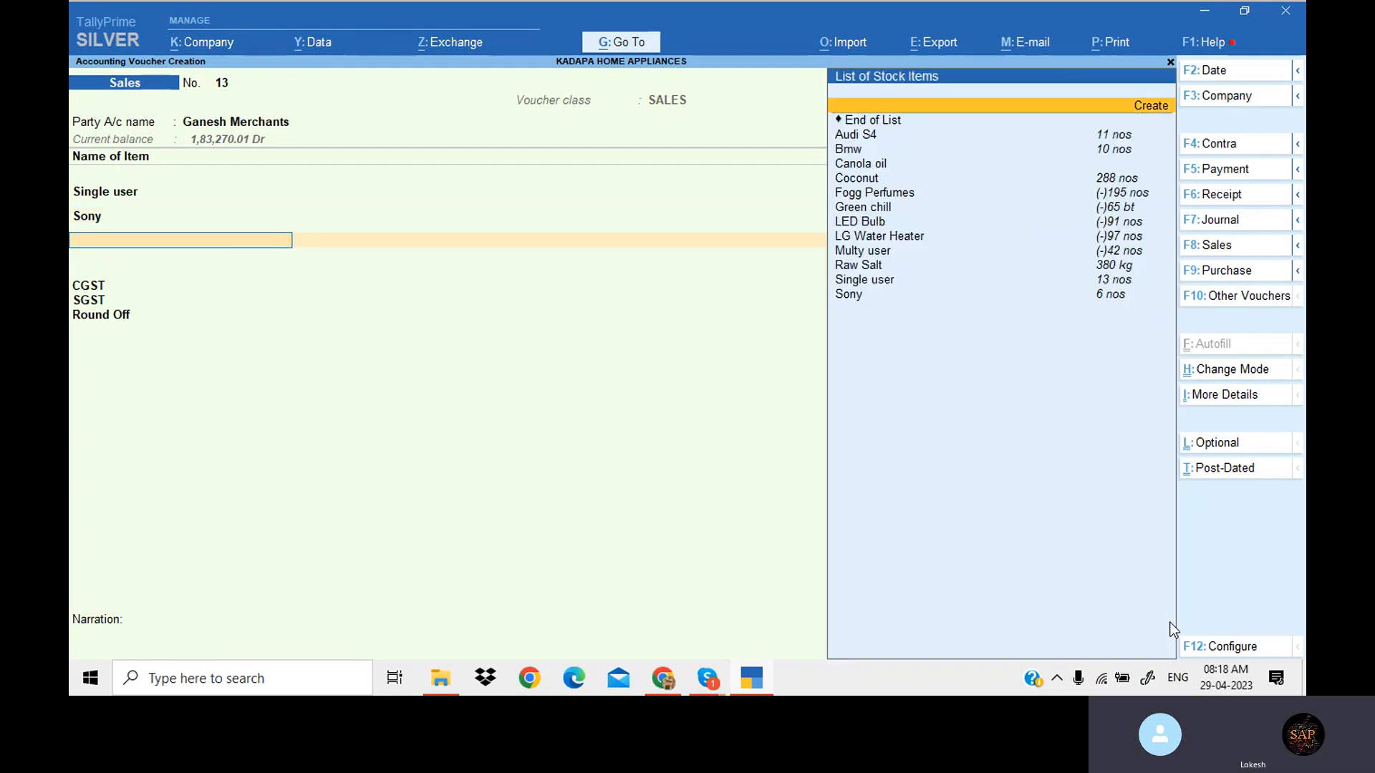
- Add the stock item Bmw to the voucher with quantity 1 at the 1,000.00 rate
key("Down")
key("Down")
key("Down")
key("Return")
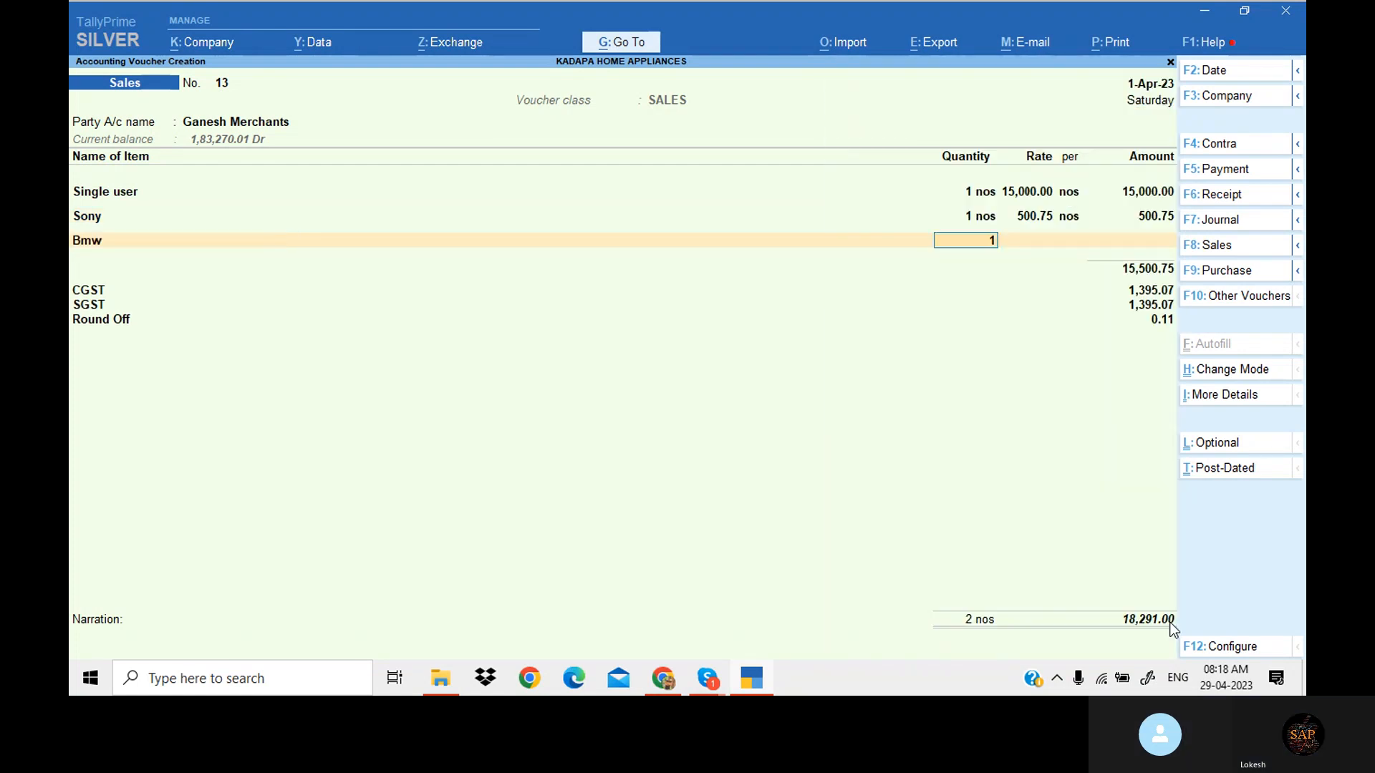
key("Return")
key("Return")
key("Return")
key("Return")
- End the item list and save the Ganesh Merchants sales voucher without a narration
key("Return")
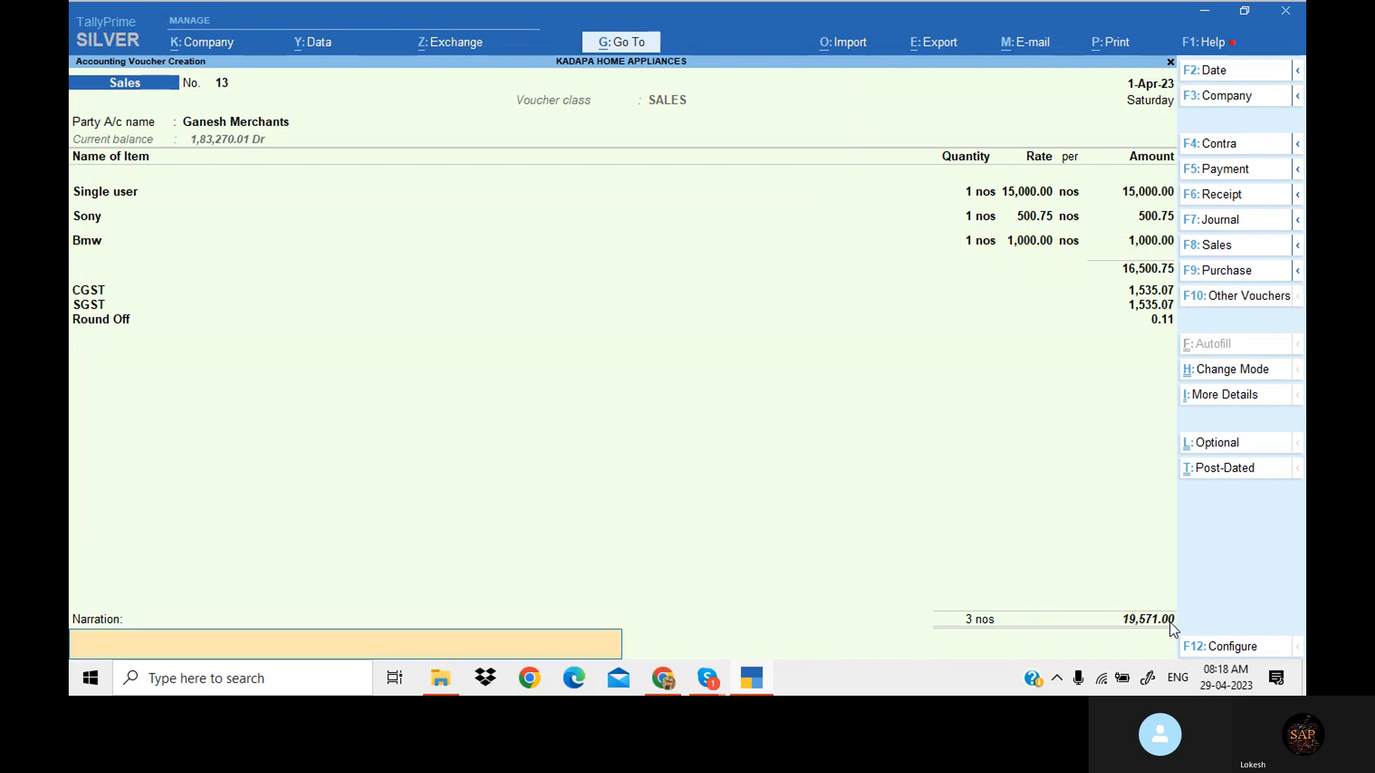
key("Return")
key("Return")
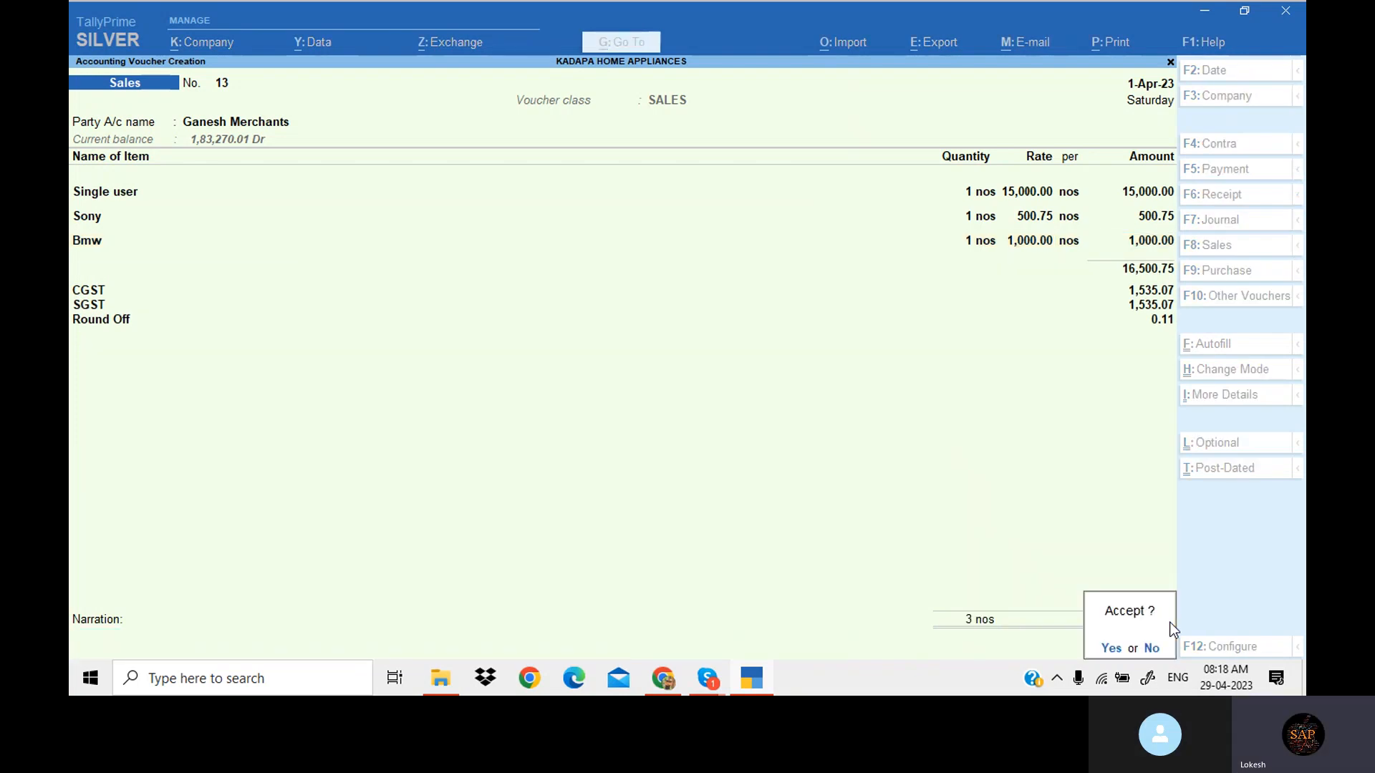
key("Return")
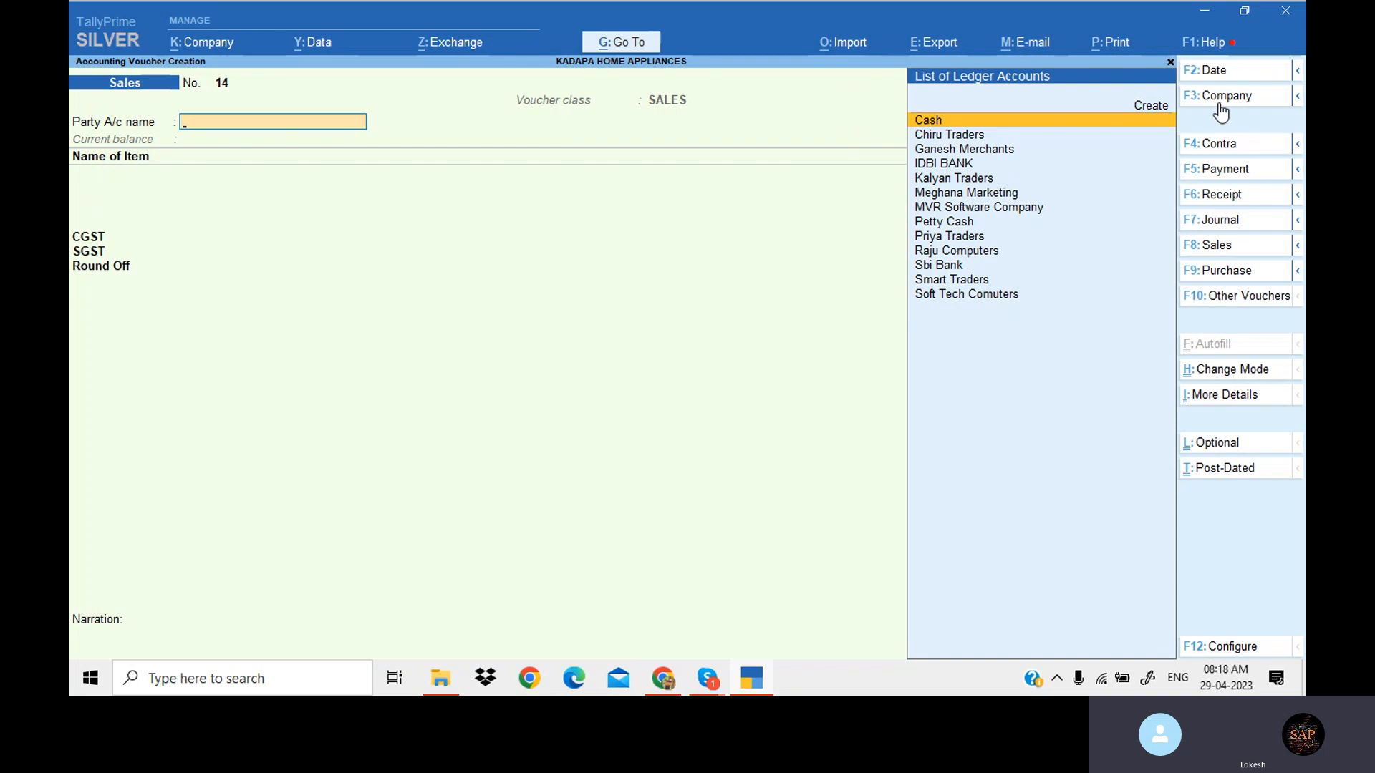
- Switch the new Sales voucher to the SALES IGST class
left_click(1228, 251)
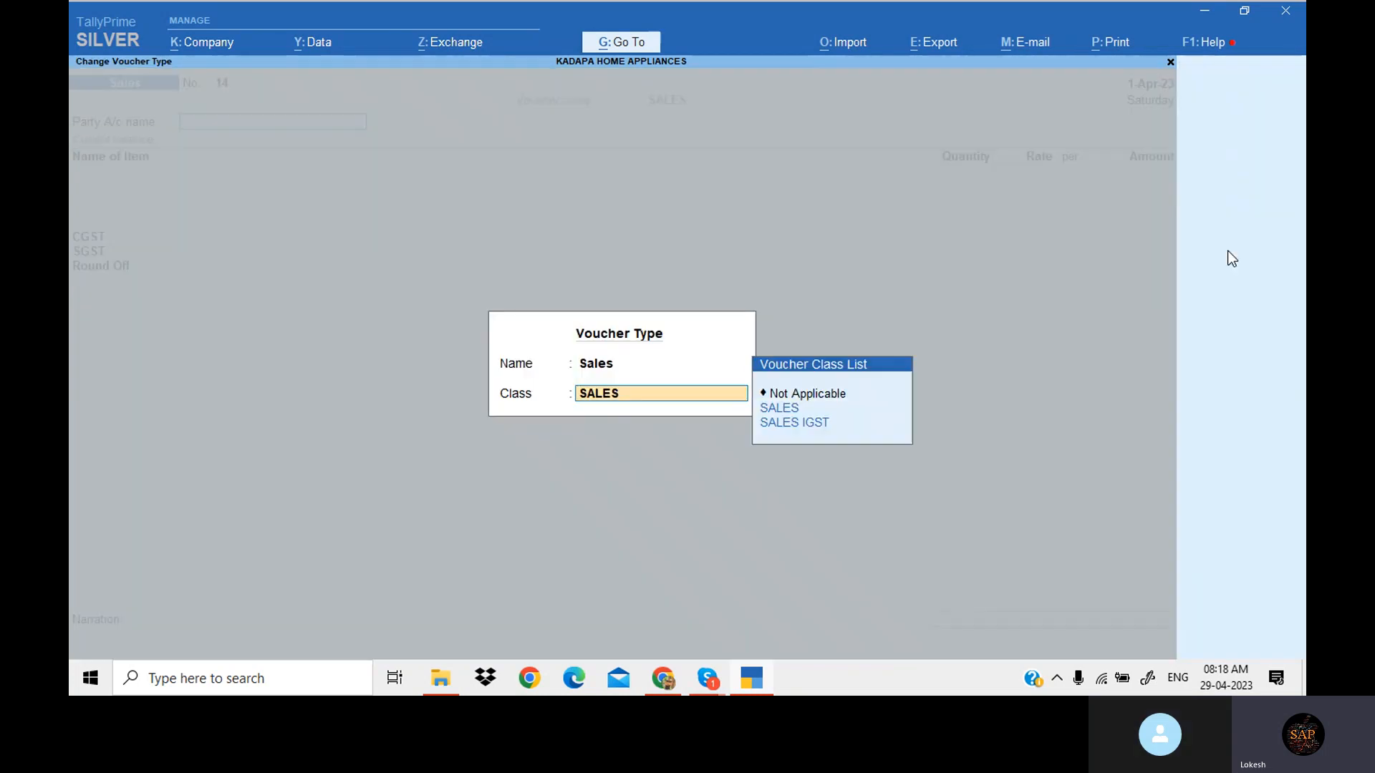
key("Down")
key("Down")
key("Return")
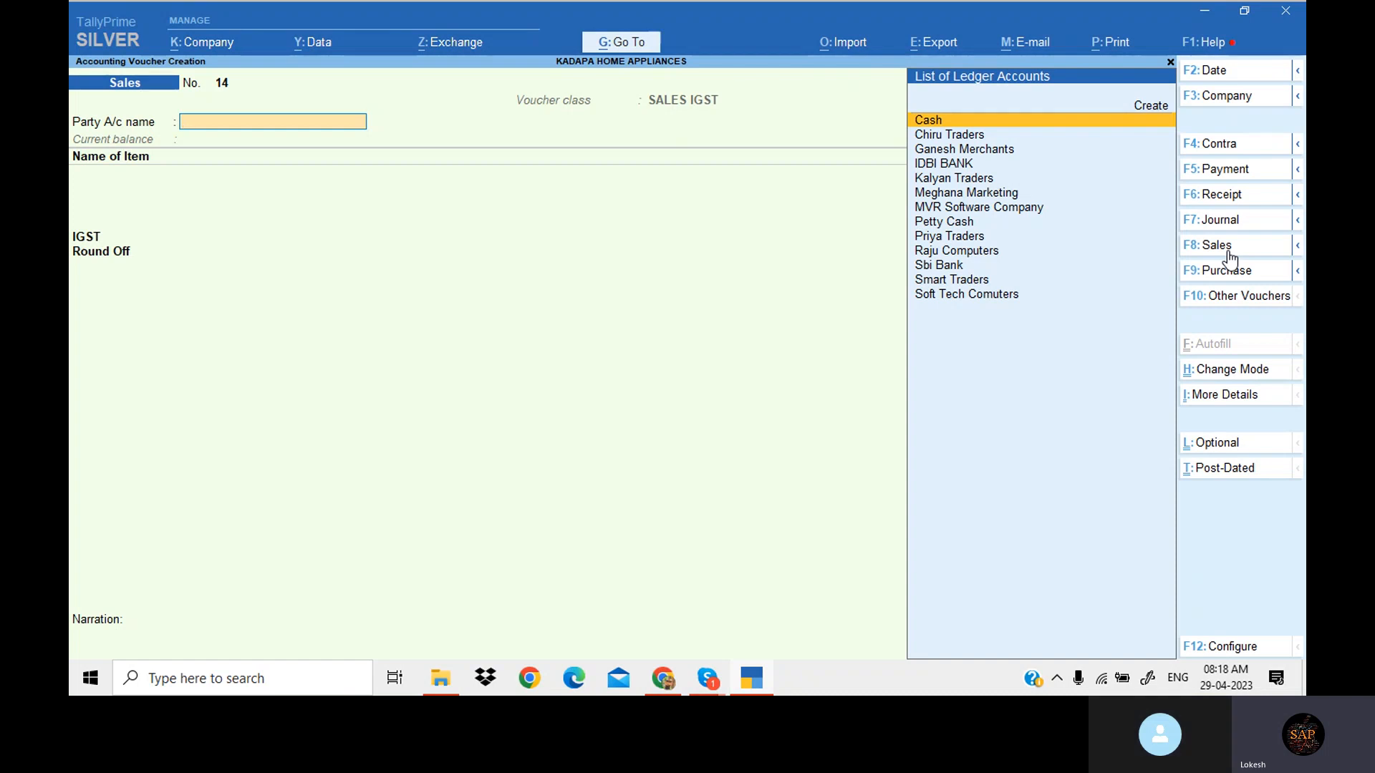
- Select Priya Traders as the party account of the SALES IGST voucher
key("Down")
key("Down")
key("Down")
key("Down")
key("Down")
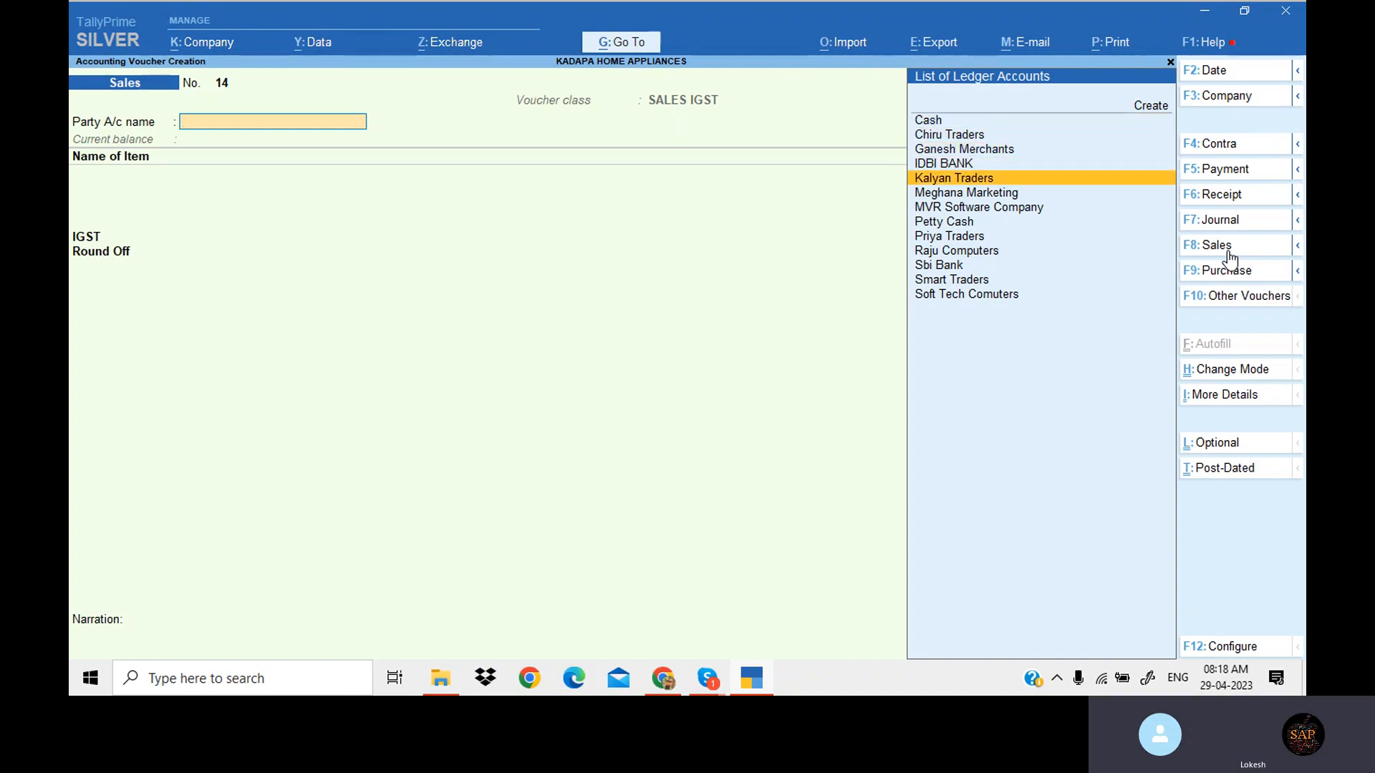
key("Down")
key("Down")
key("Down")
key("Return")
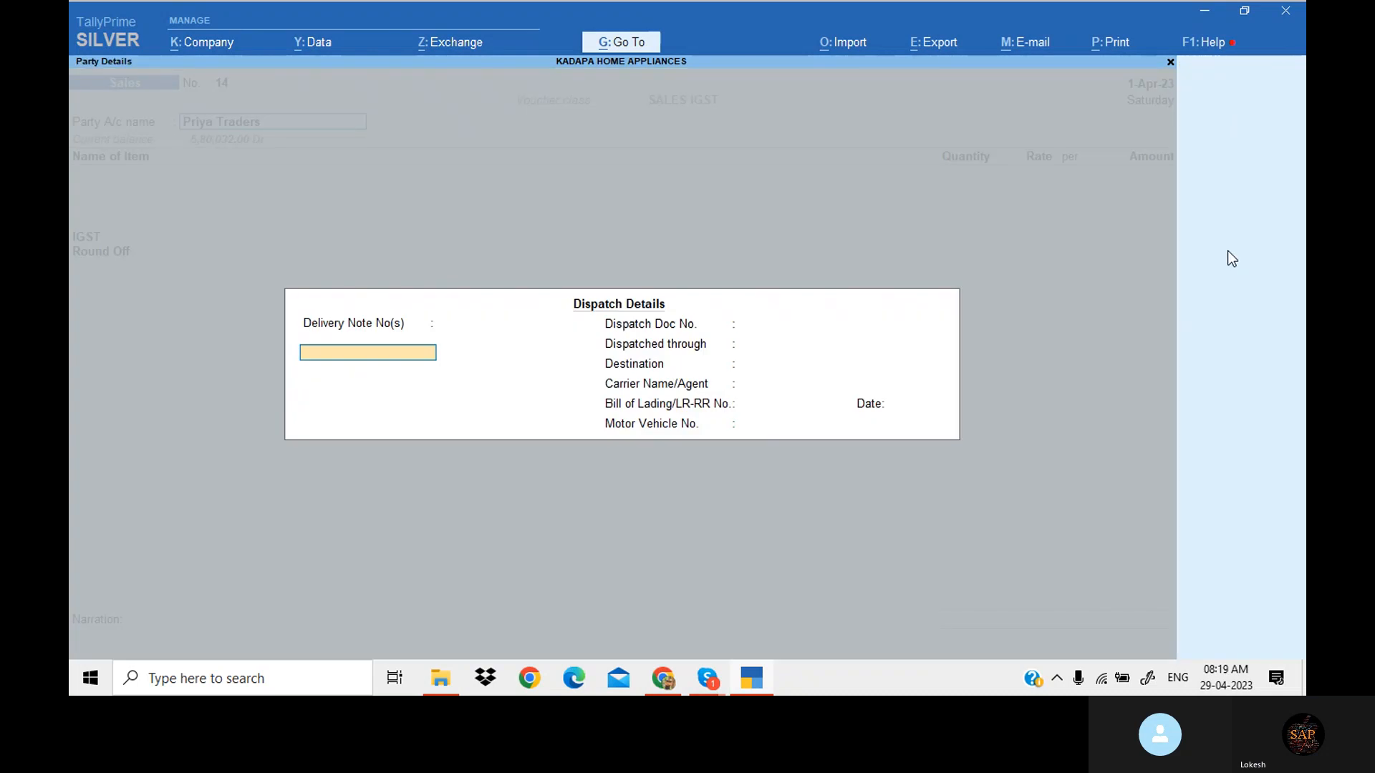
- Leave the dispatch details blank and accept the default party details for Priya Traders with Telangana as the state
key("Return")
key("Return")
key("Return")
key("Return")
key("Return")
key("Return")
key("Return")
key("Return")
key("Return")
key("Return")
key("Return")
key("Return")
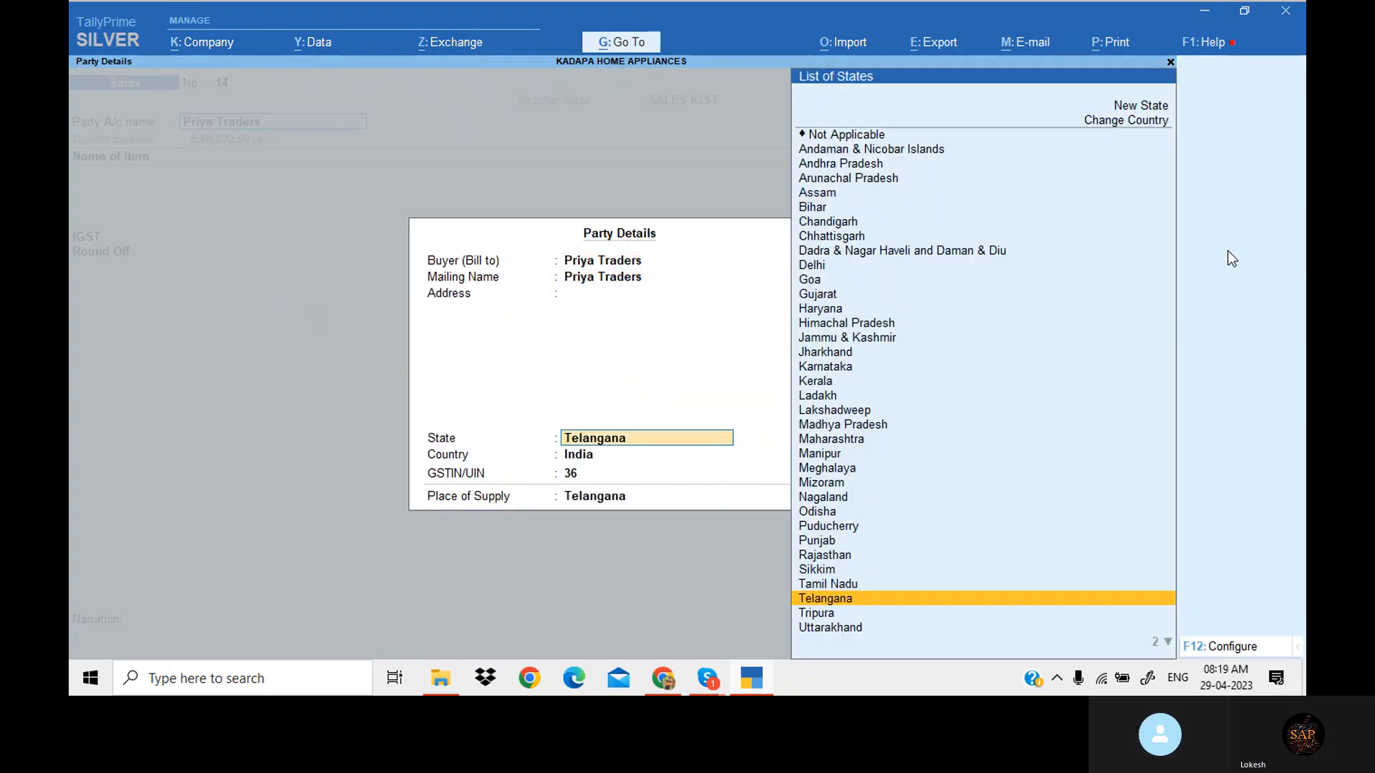
key("Return")
key("Return")
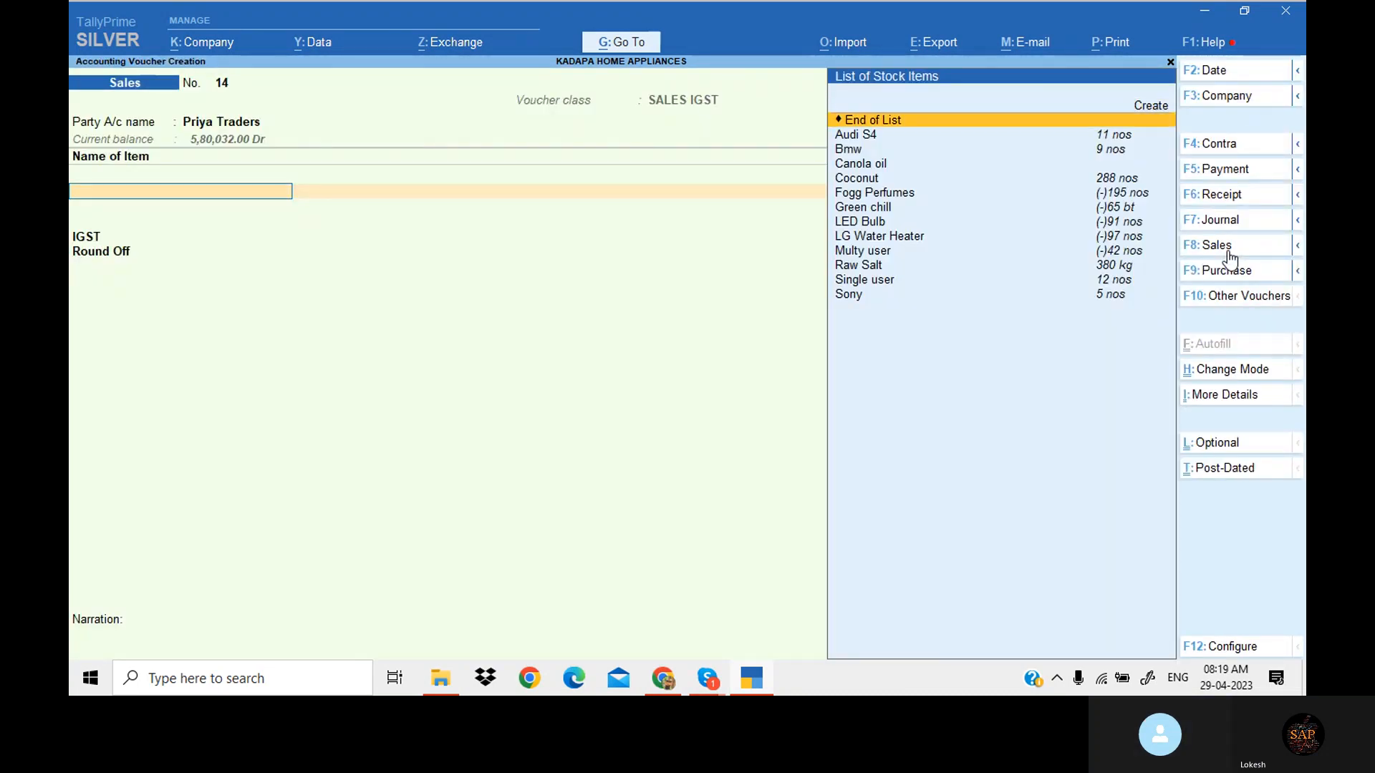
- Add the stock item Bmw to the Priya Traders voucher with quantity 1 at the 1,000.00 rate
key("Down")
key("Down")
key("Return")
type("1")
key("Return")
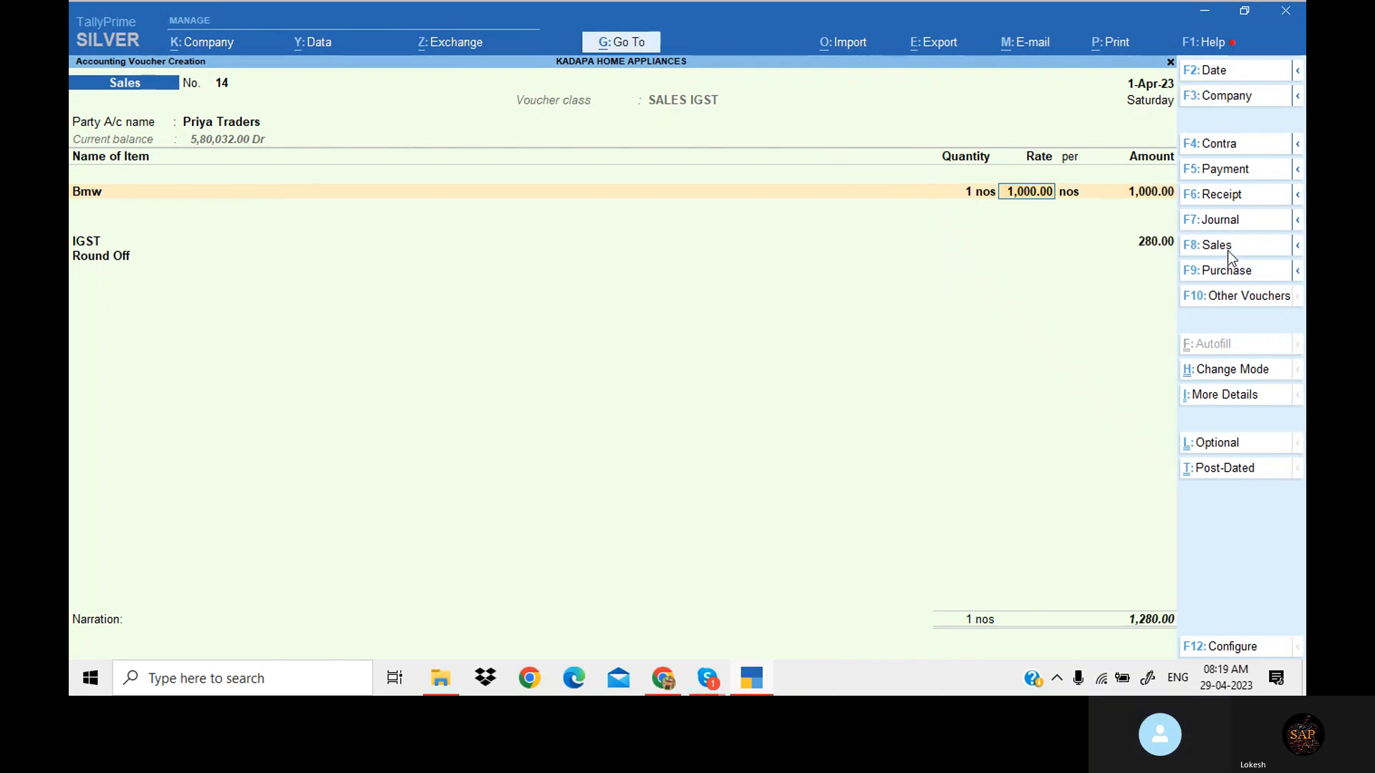
key("Return")
key("Return")
- Add the stock item Audi S4 to the voucher with quantity 2 at a rate of 5000.30
key("Down")
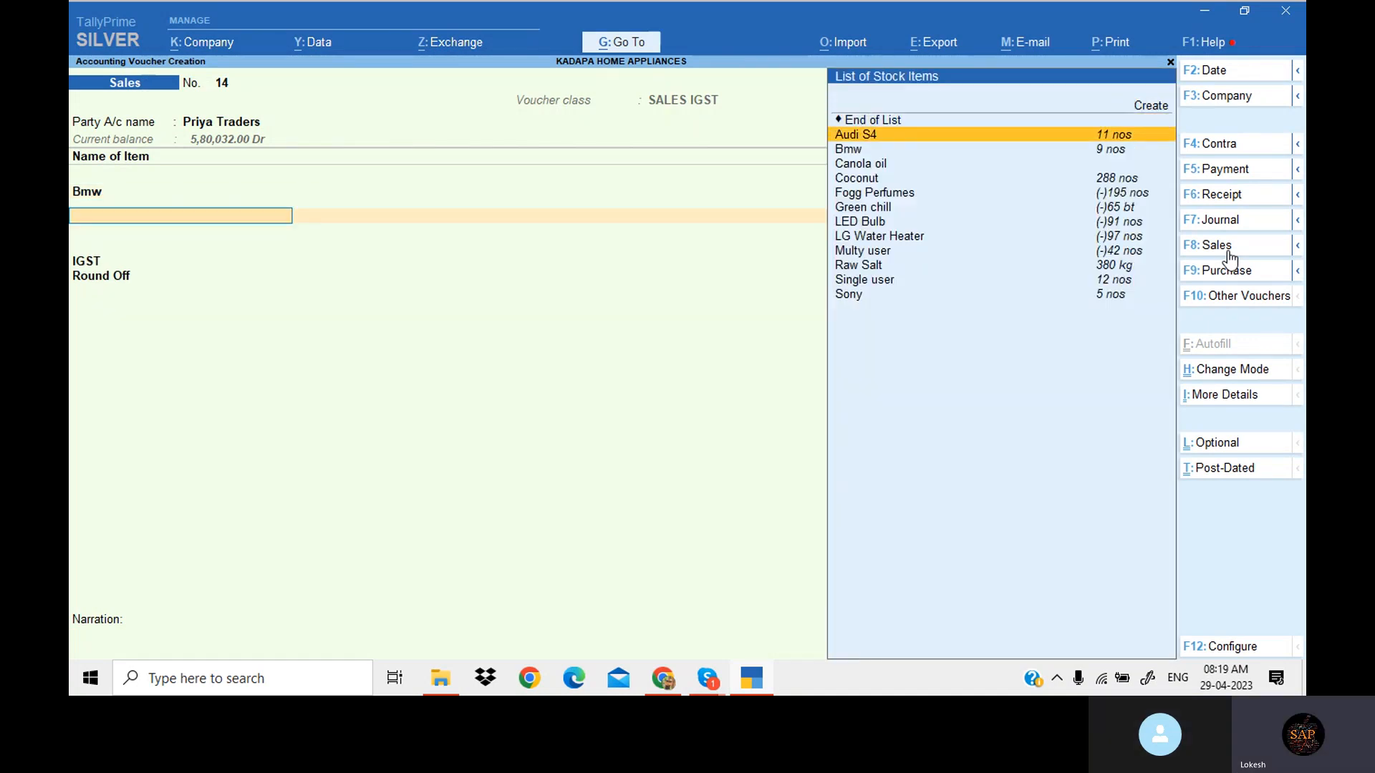
key("Return")
type("2")
key("Return")
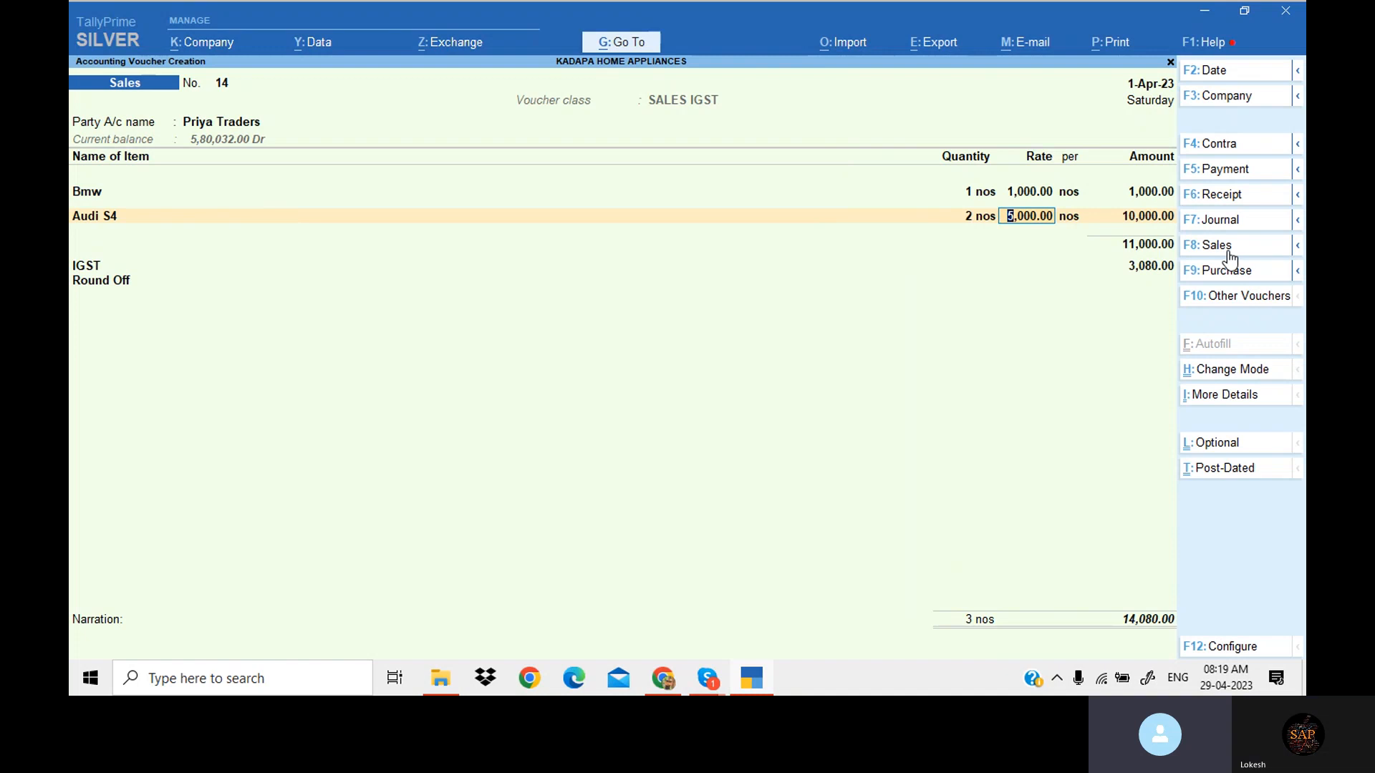
type("5000.30")
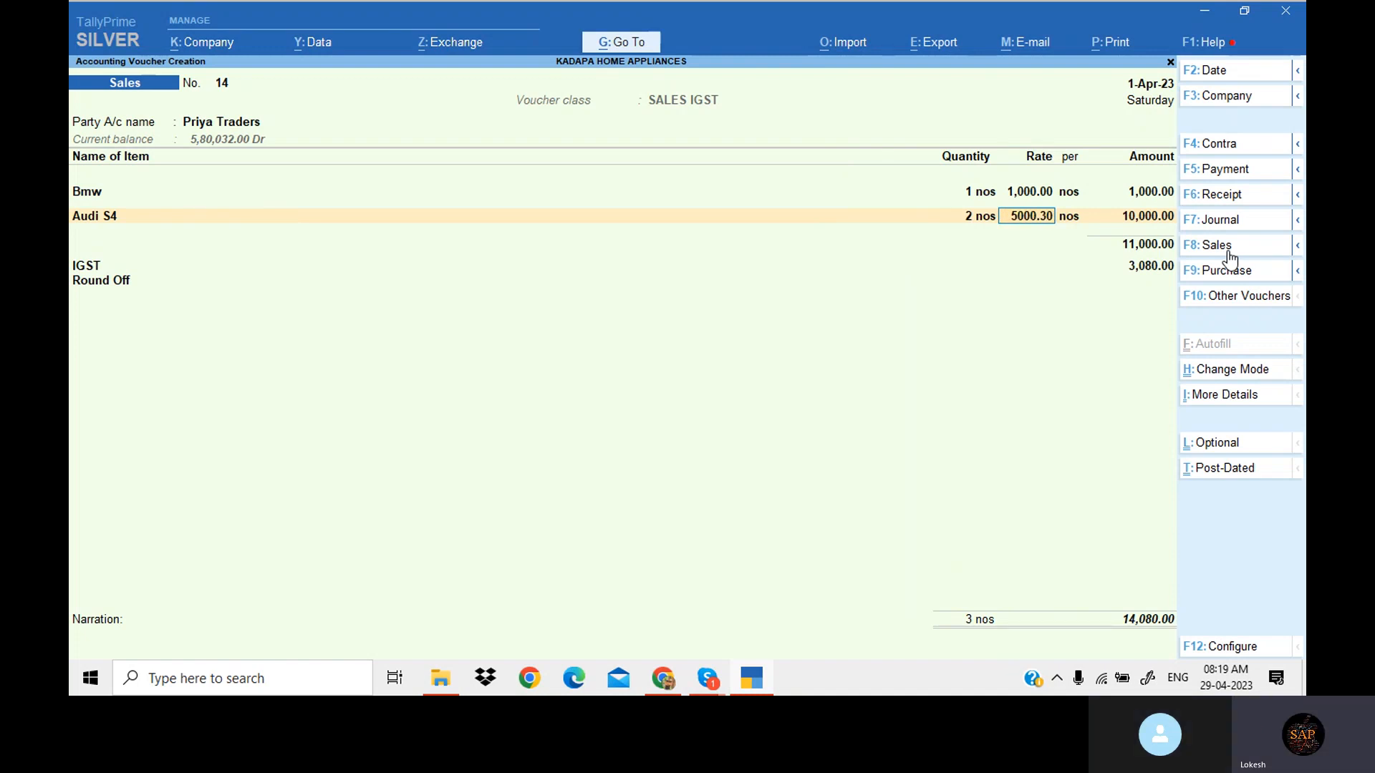
key("Return")
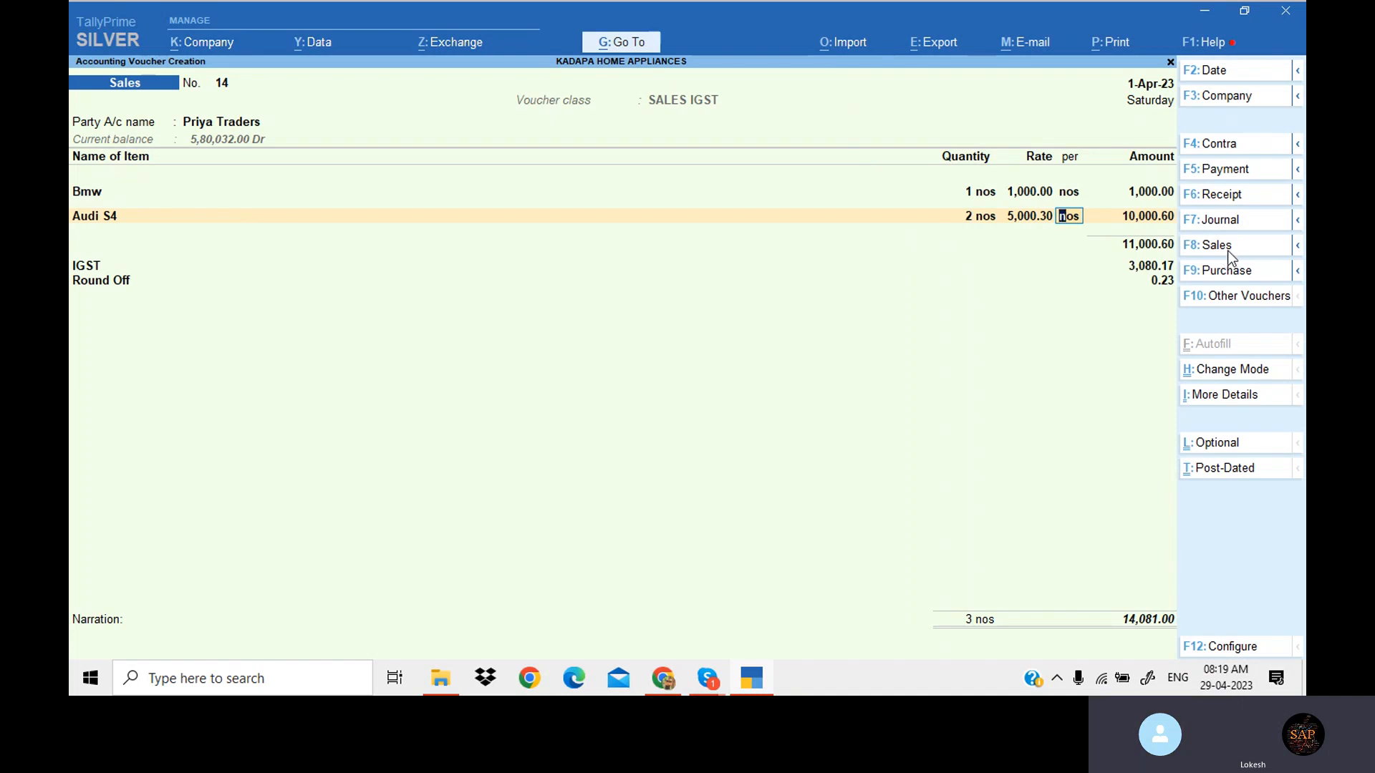
key("Return")
key("Return")
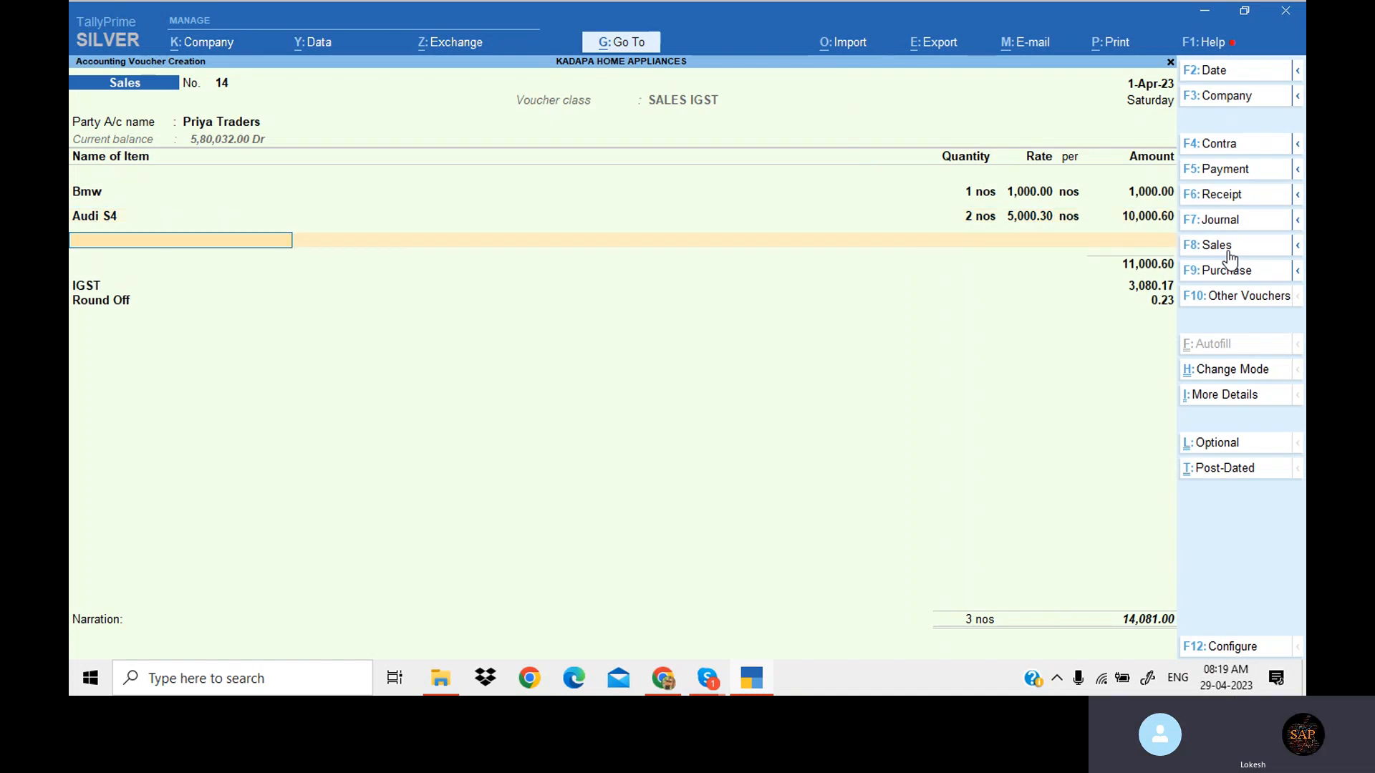
- End the item list and save the Priya Traders sales voucher without a narration
key("Return")
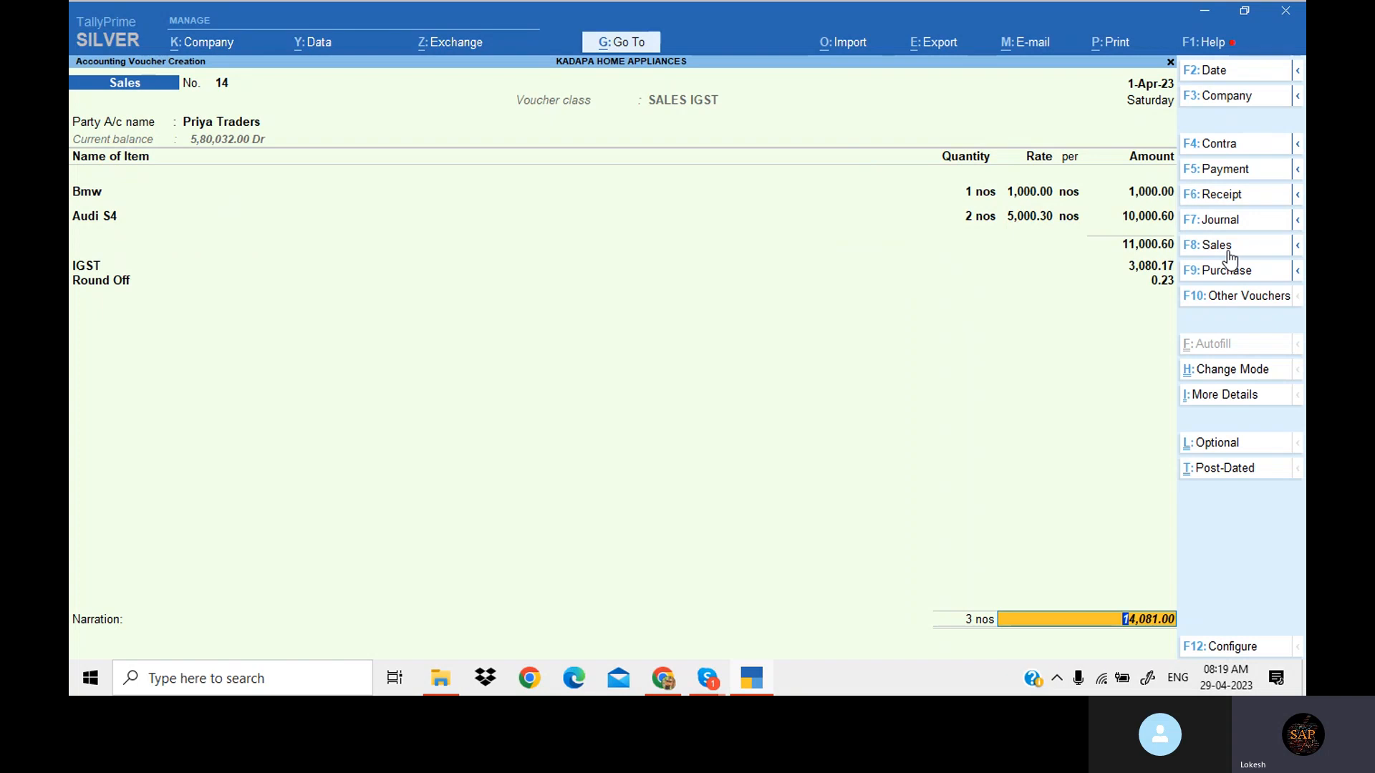
key("Return")
key("Return")
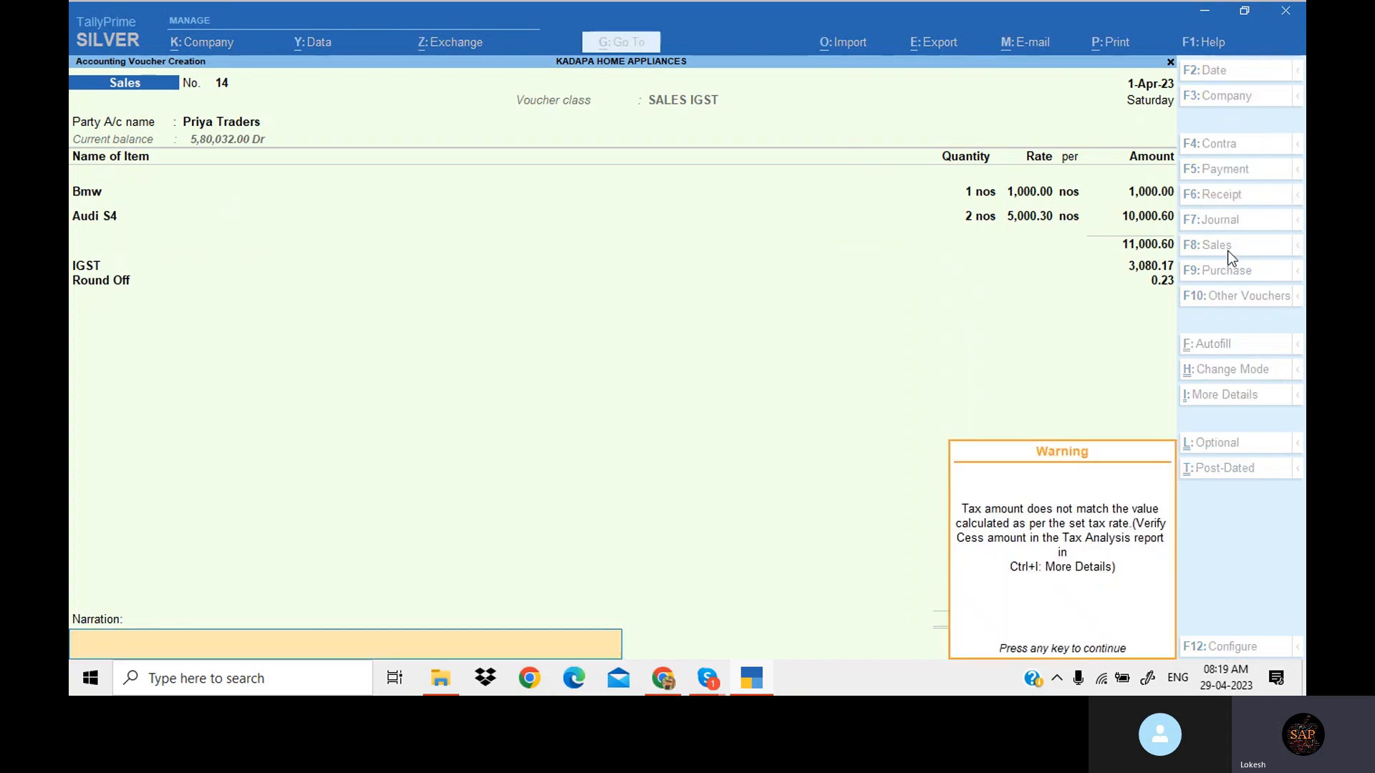
key("Return")
key("Return")
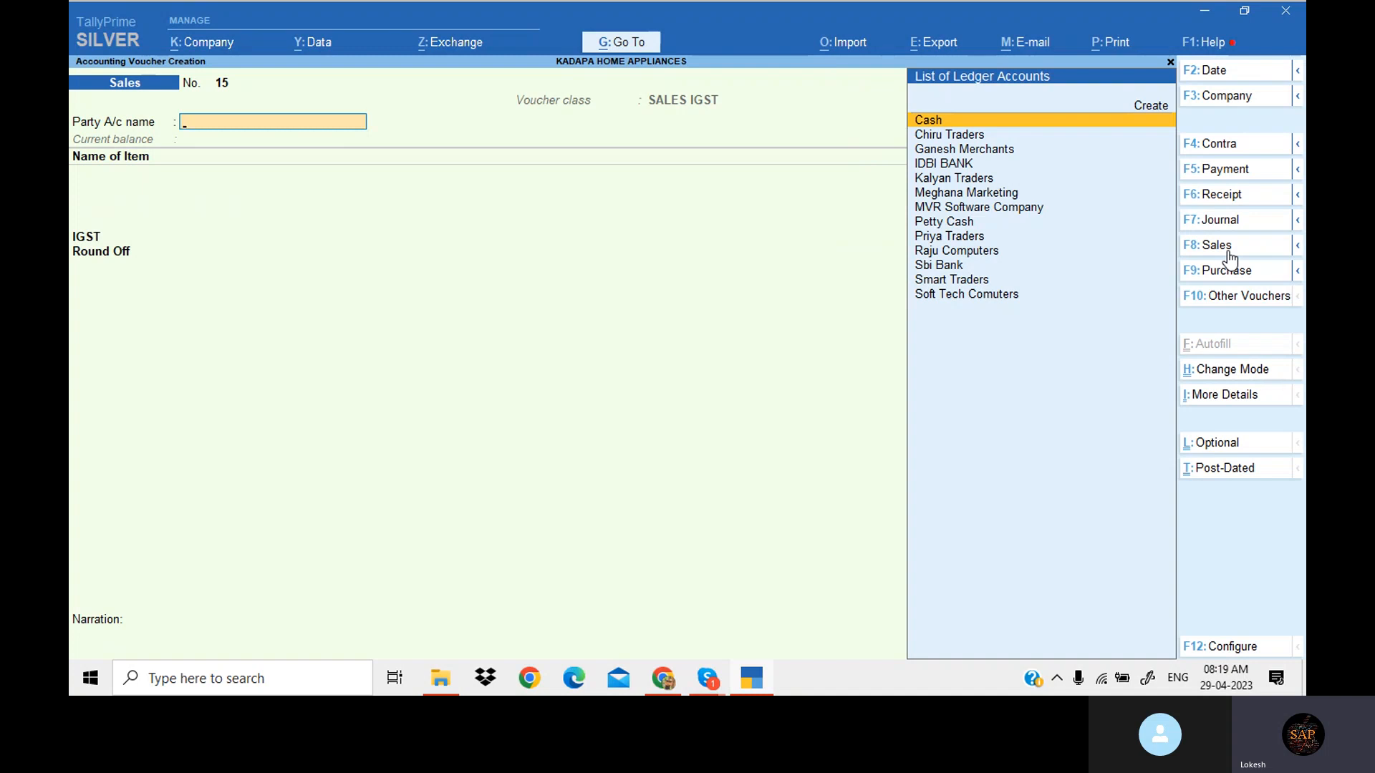
- Leave voucher entry and open the Sales voucher type for alteration
key("Escape")
key("Return")
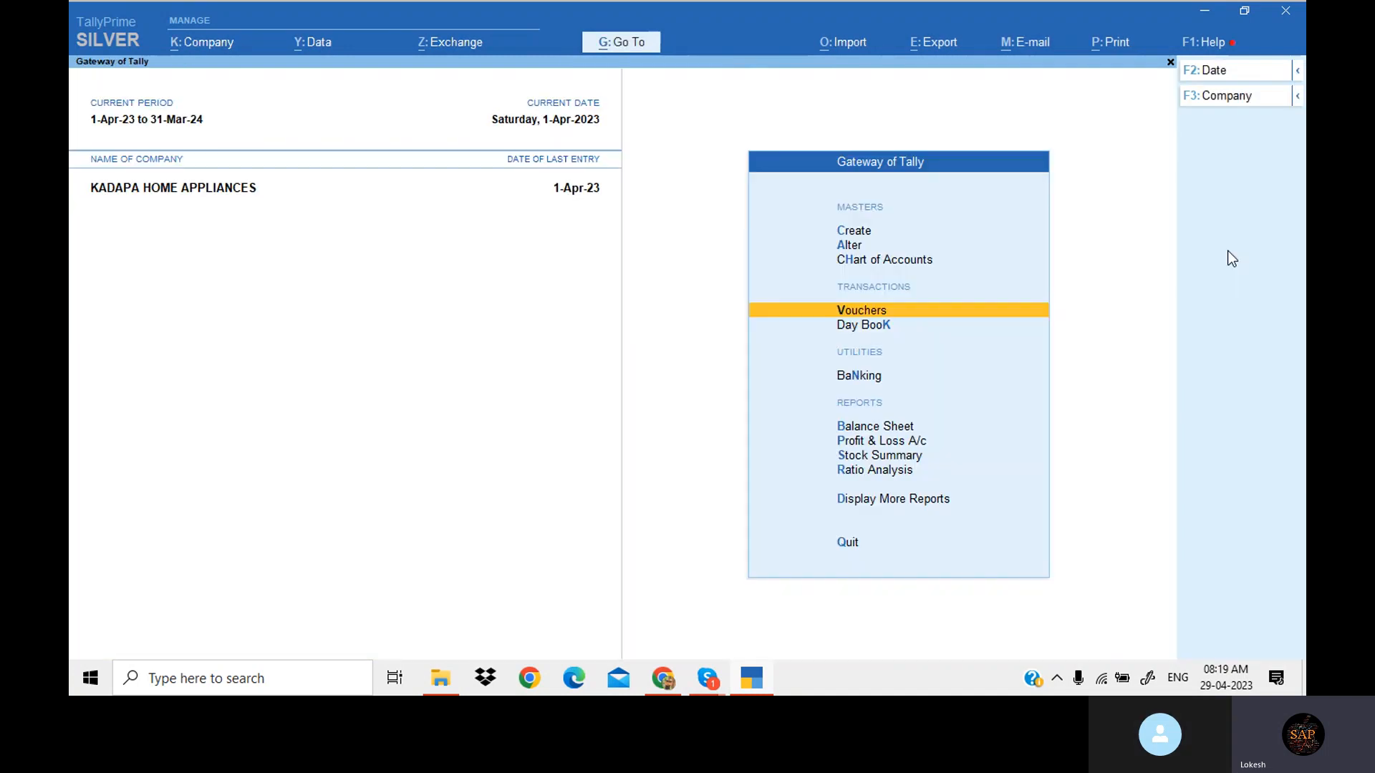
key("a")
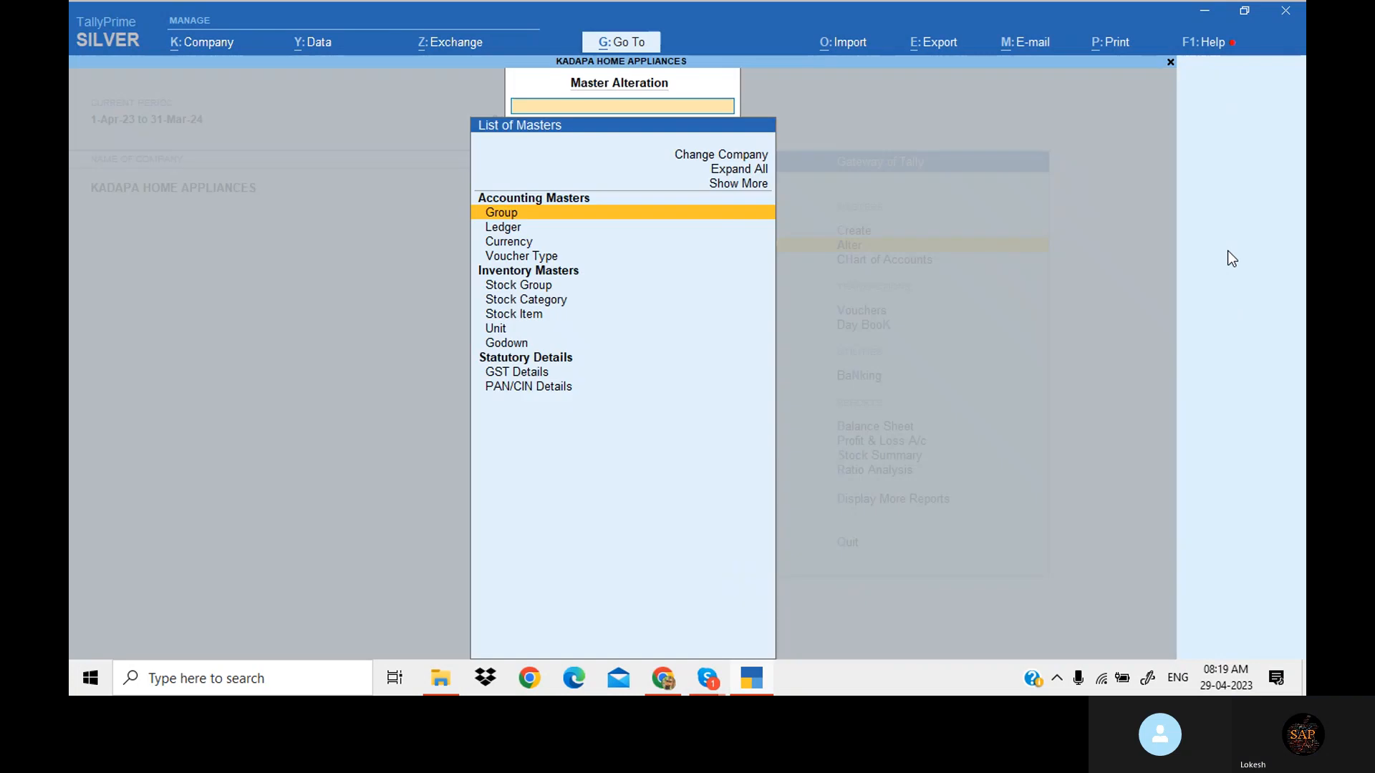
key("Down")
key("Down")
key("Down")
key("Return")
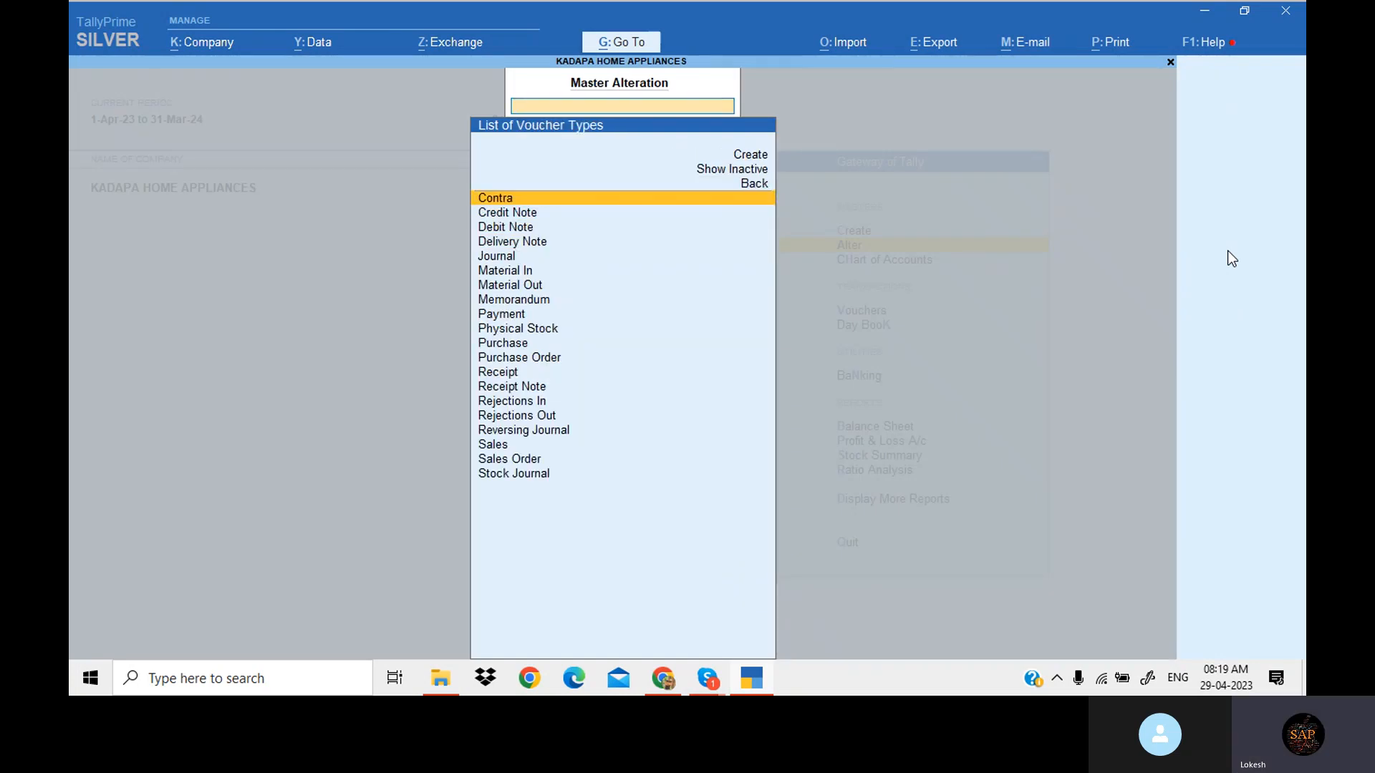
type("SA")
key("Return")
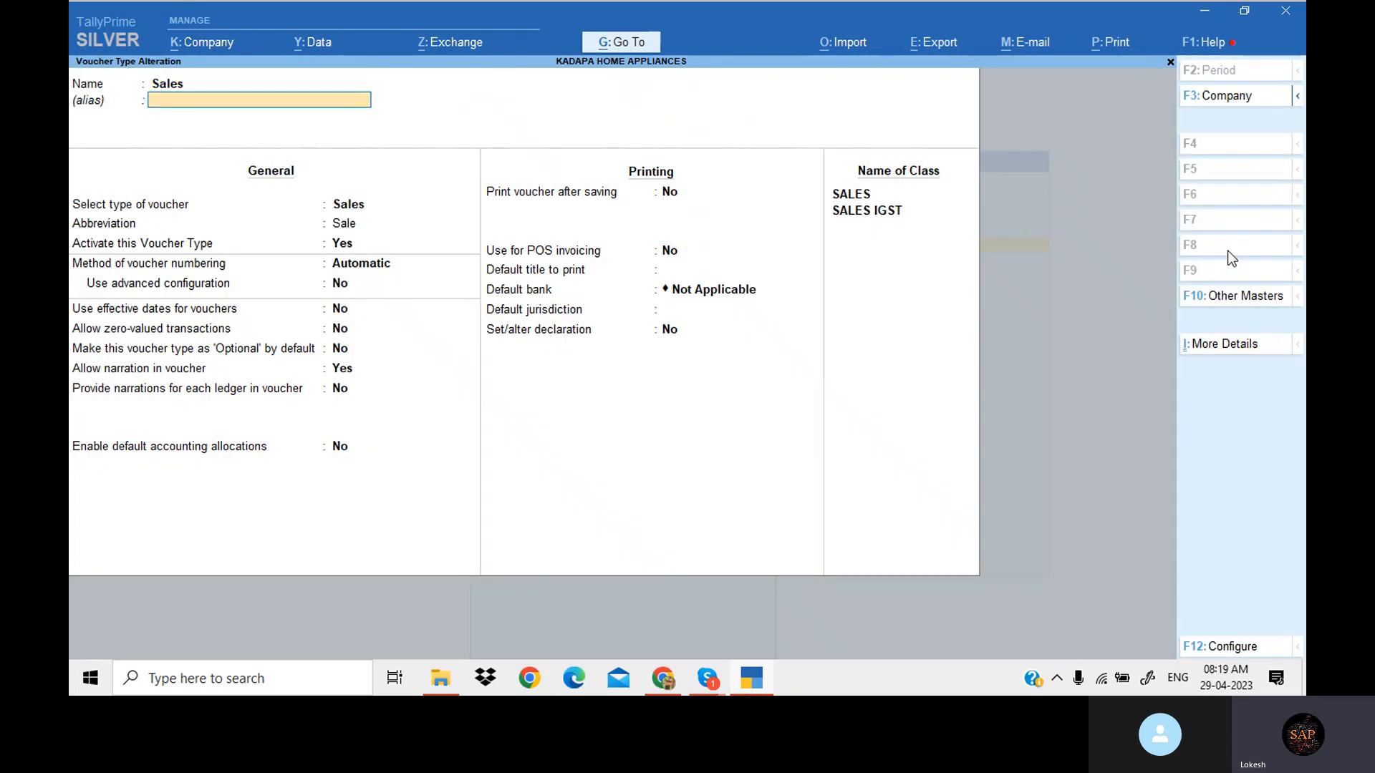
- Remove the SALES and SALES IGST classes from the Sales voucher type and accept the alteration
left_click(864, 197)
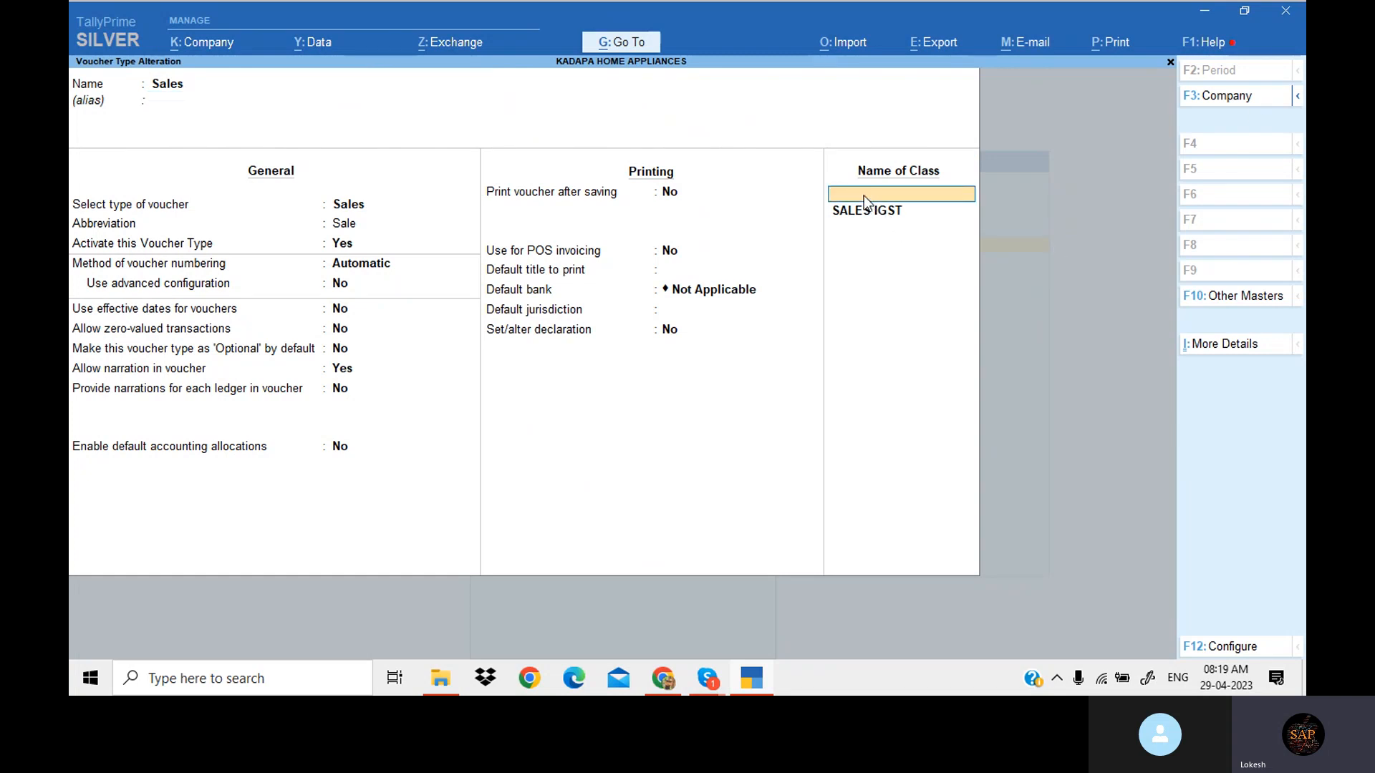
key("Return")
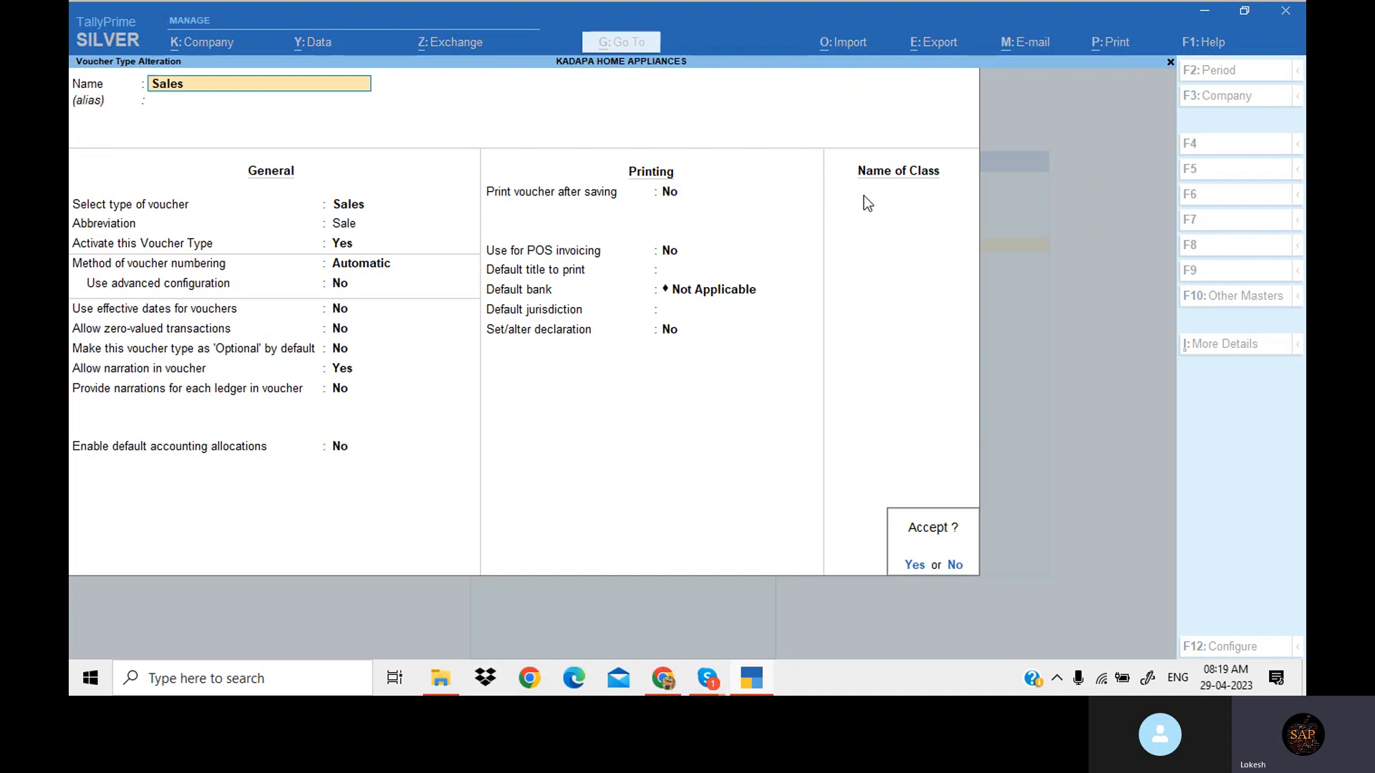
key("Return")
- Leave master alteration and open a new Sales voucher
key("Escape")
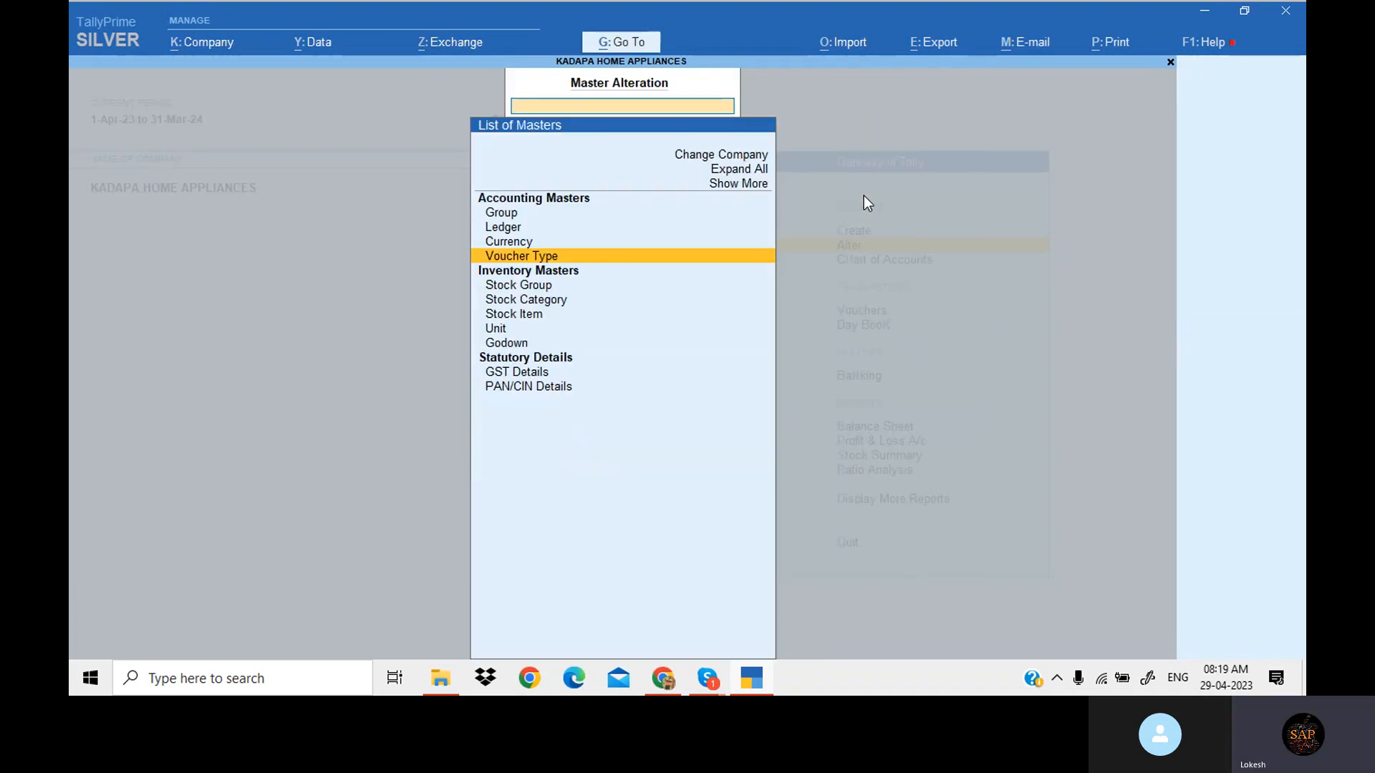
key("Down")
key("Down")
key("Escape")
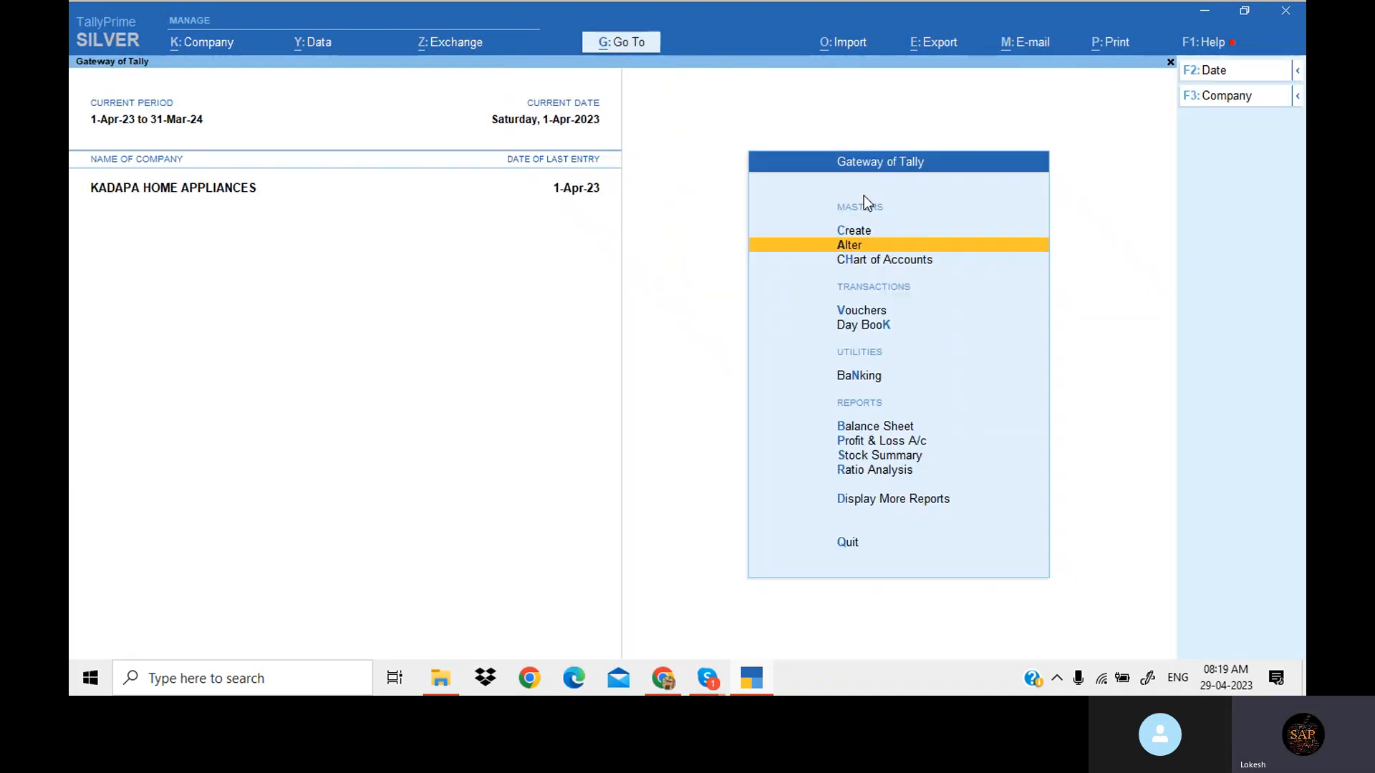
key("Down")
key("Down")
key("Down")
key("Up")
key("Return")
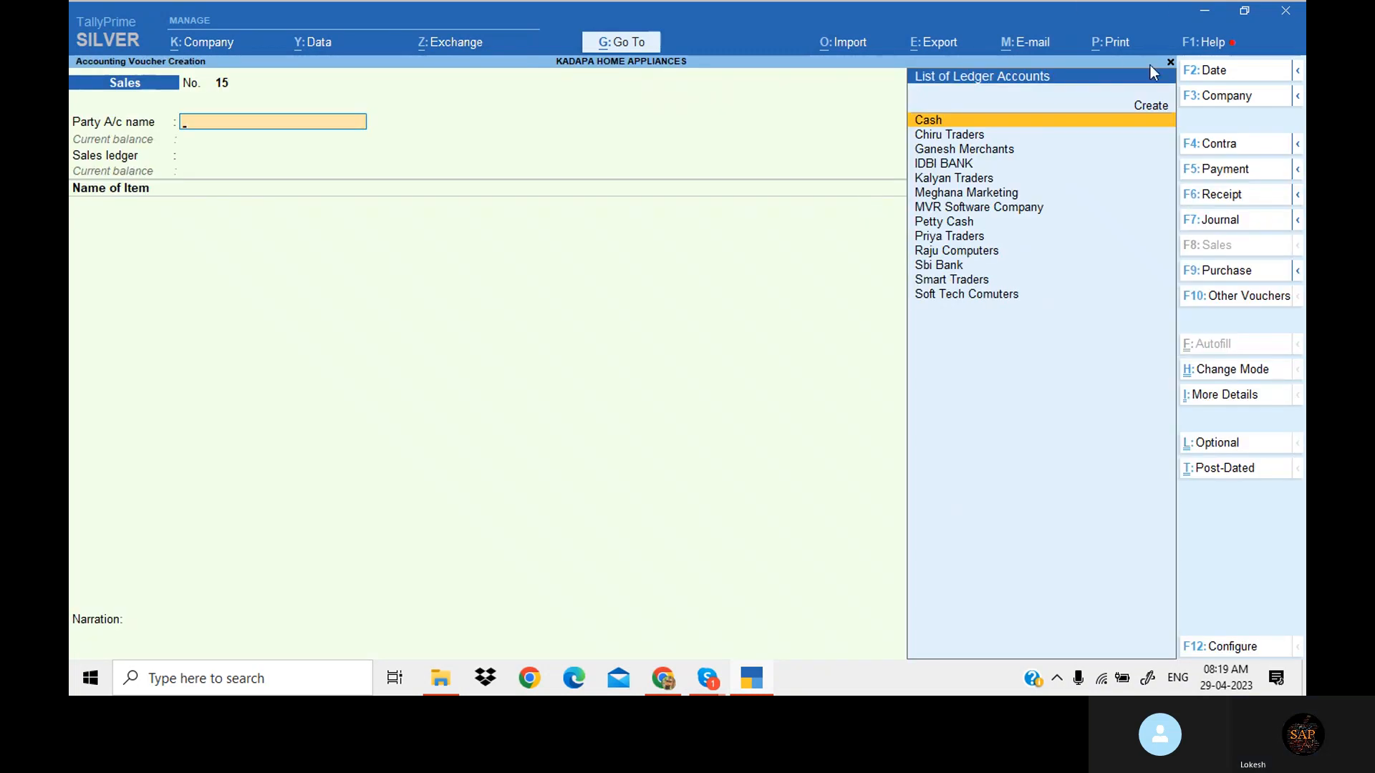
left_click(1244, 272)
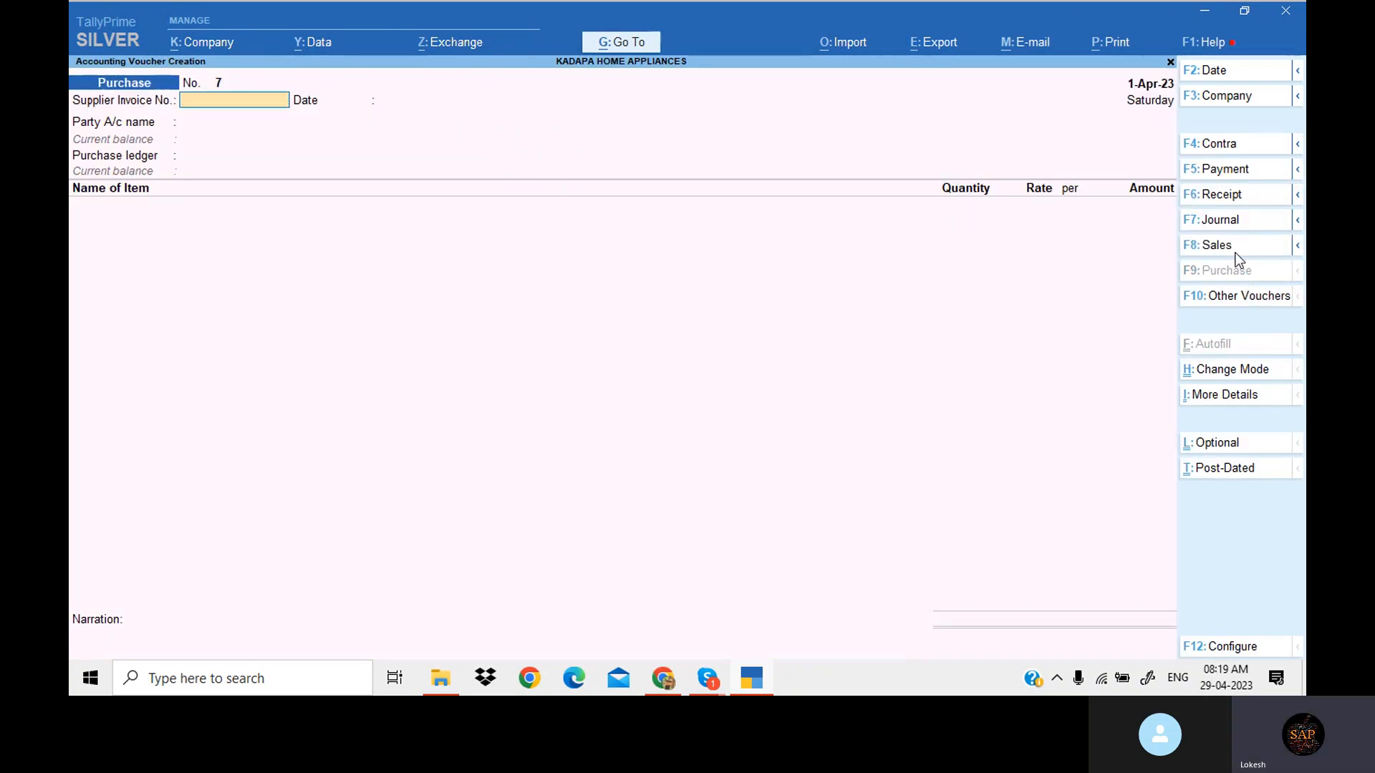
left_click(1233, 250)
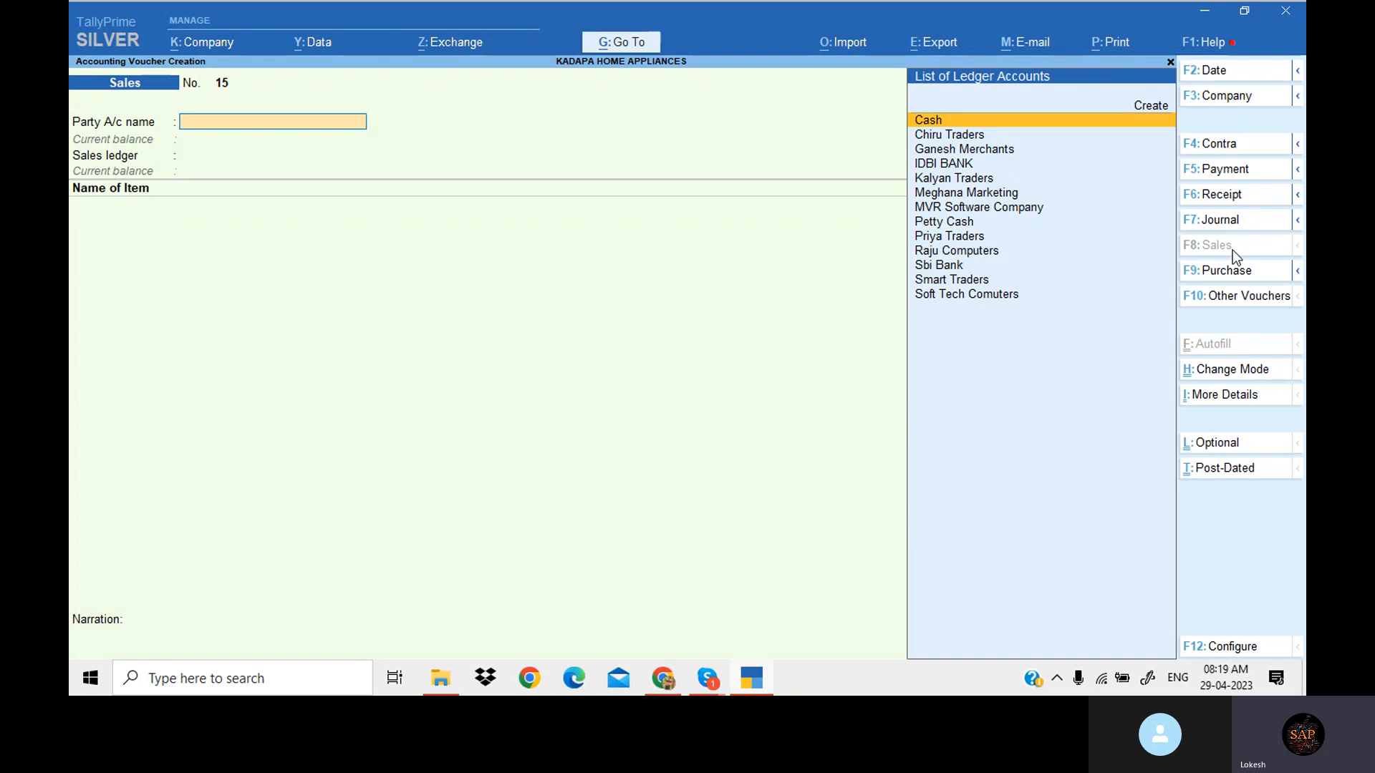
- Select Ganesh Merchants as the party, accept the default dispatch and party details, and use the Sales ledger
key("Down")
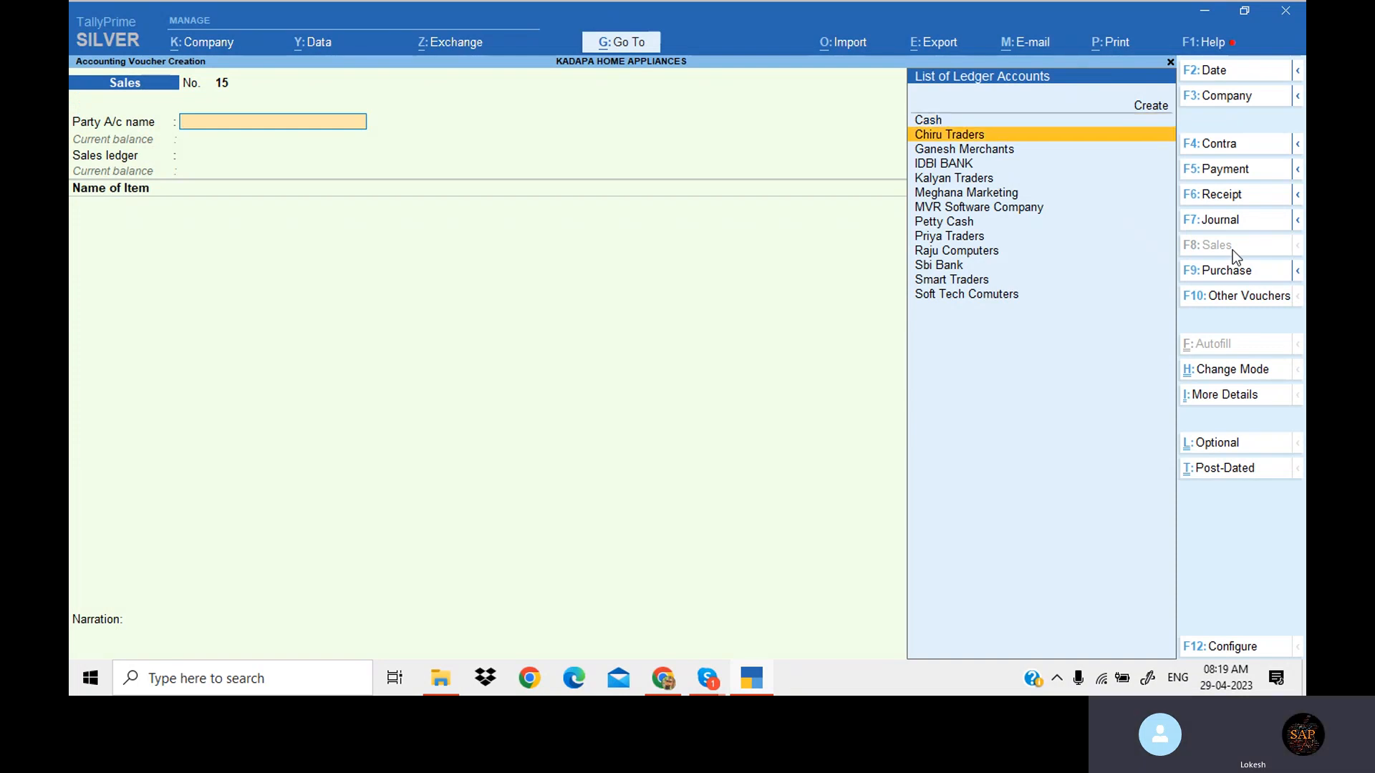
key("Down")
key("Return")
key("Return")
key("Return")
key("Return")
key("Return")
key("Return")
key("Return")
key("Return")
key("Return")
key("Return")
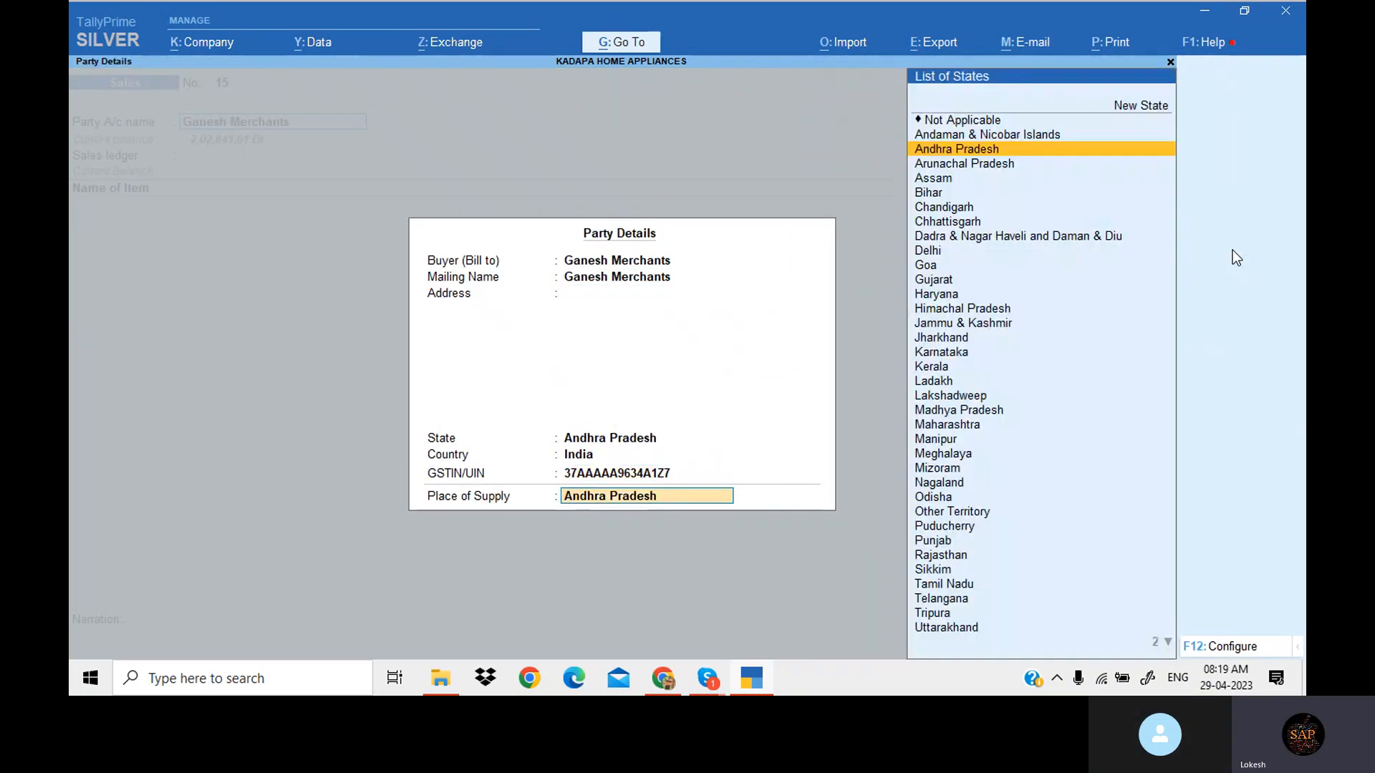
key("Return")
key("Return")
- Add the stock item Audi S4 to the Ganesh Merchants voucher with quantity 1 at the 5,000.30 rate
key("Down")
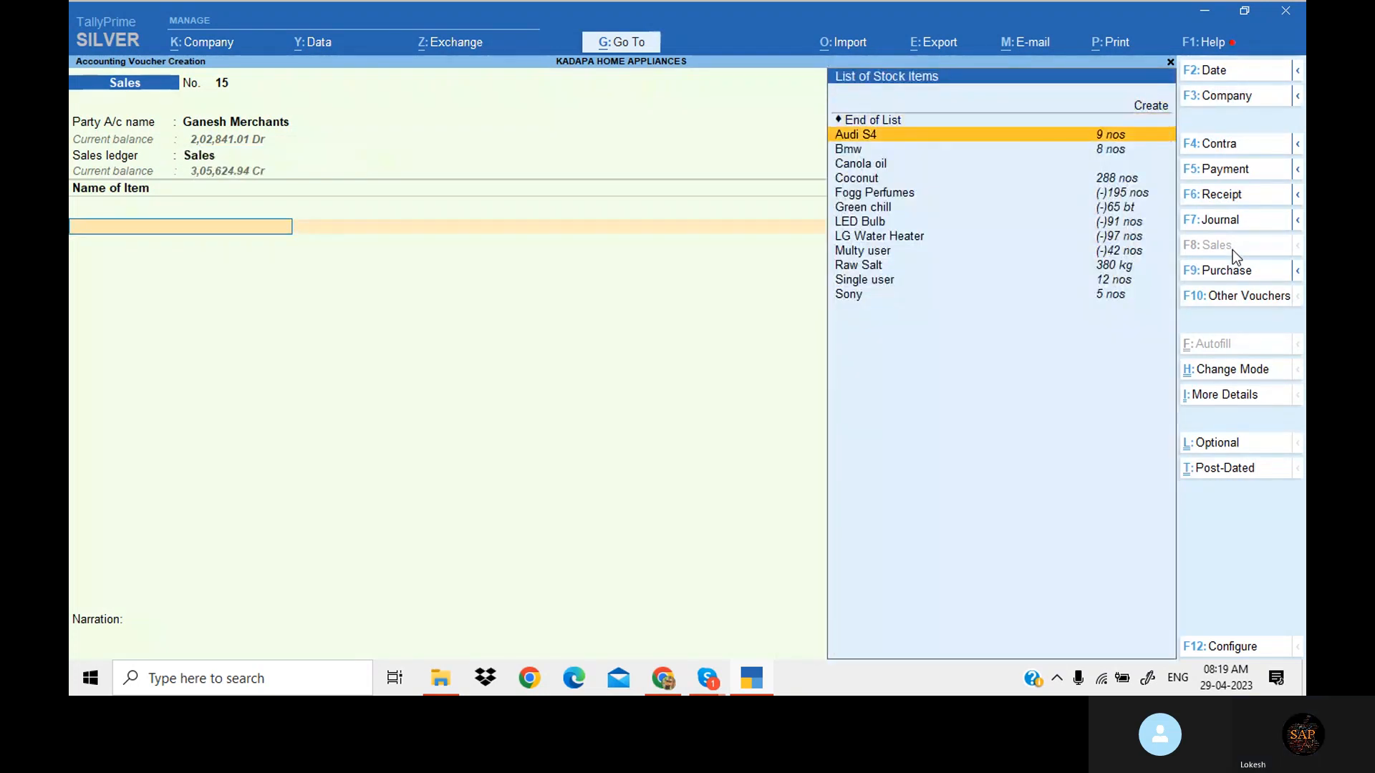
key("Return")
type("1")
key("Return")
key("Return")
key("Return")
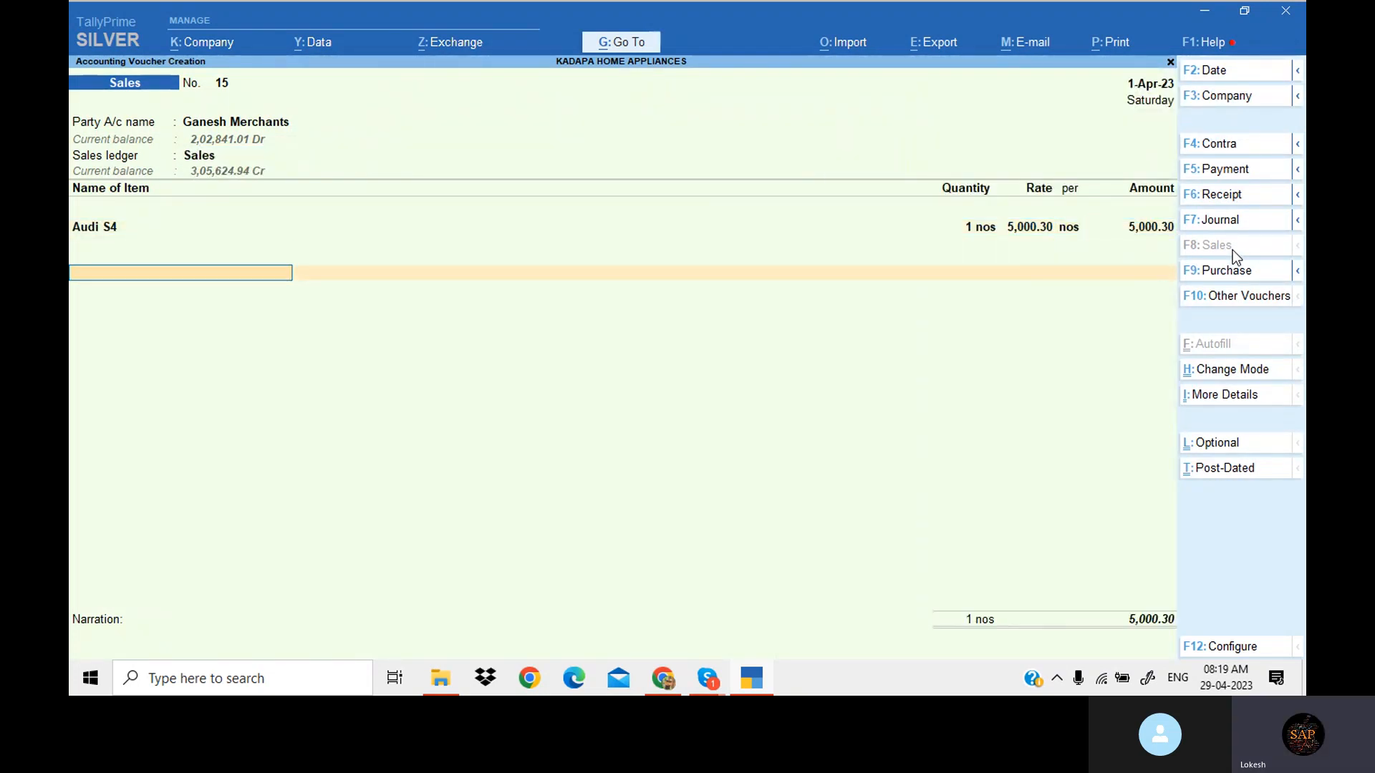
- End the item list and add the CGST and SGST tax ledgers below it
key("Return")
type("cg")
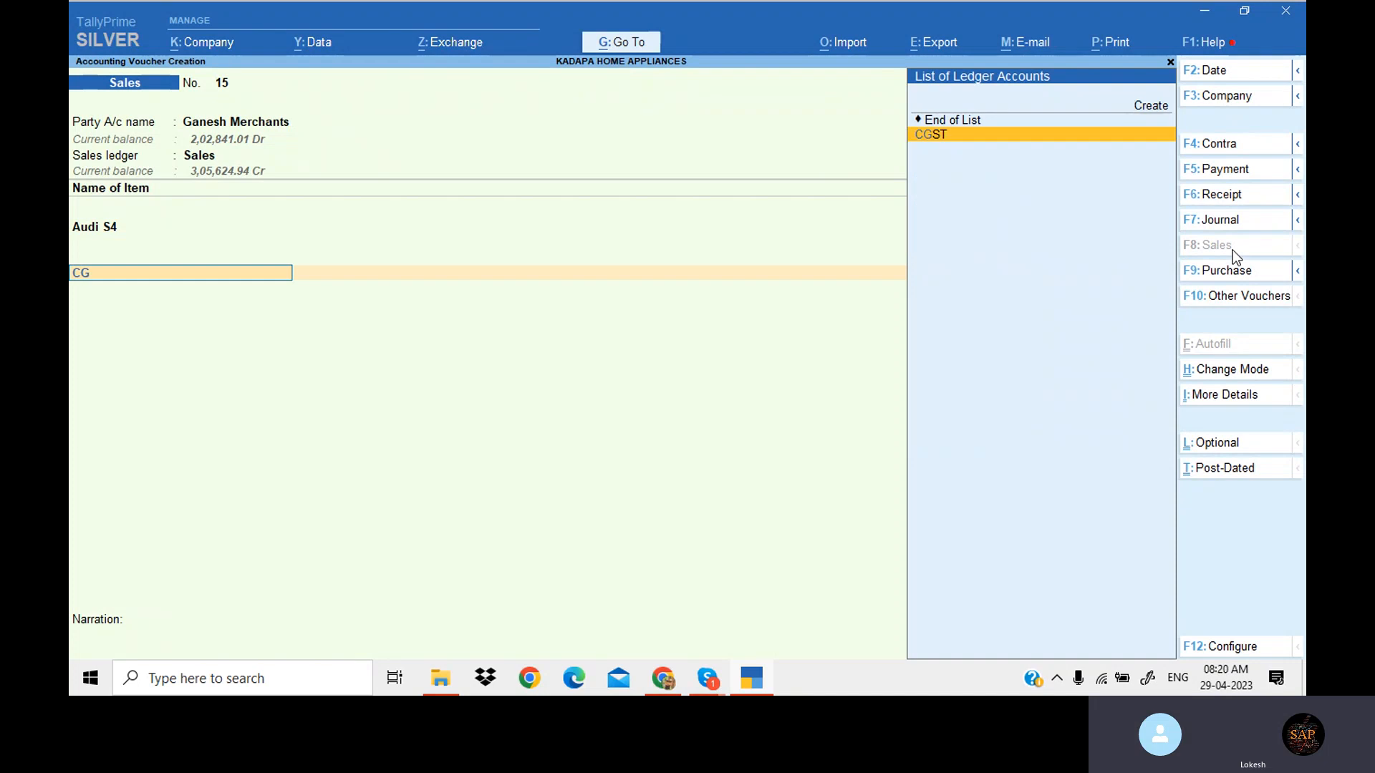
key("Return")
key("Return")
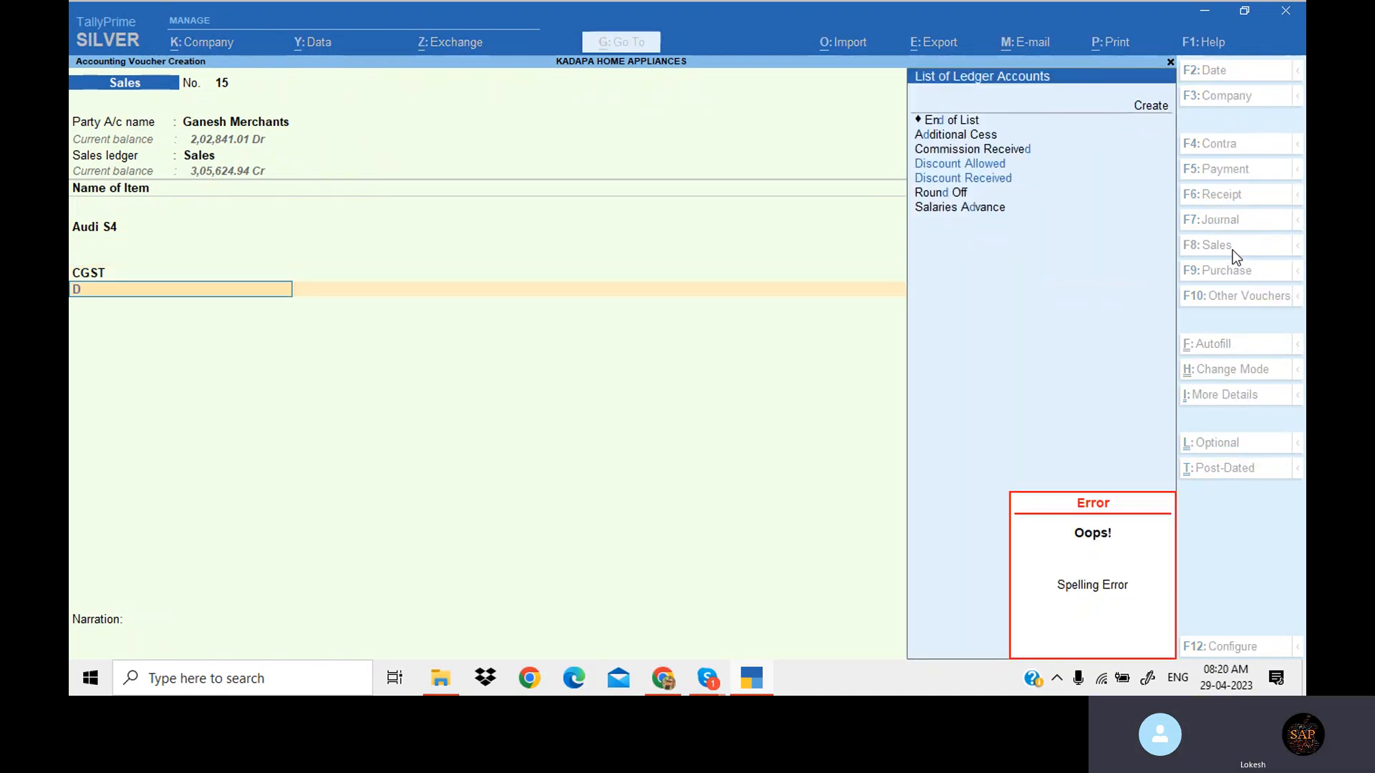
type("D")
key("BackSpace")
key("BackSpace")
key("Return")
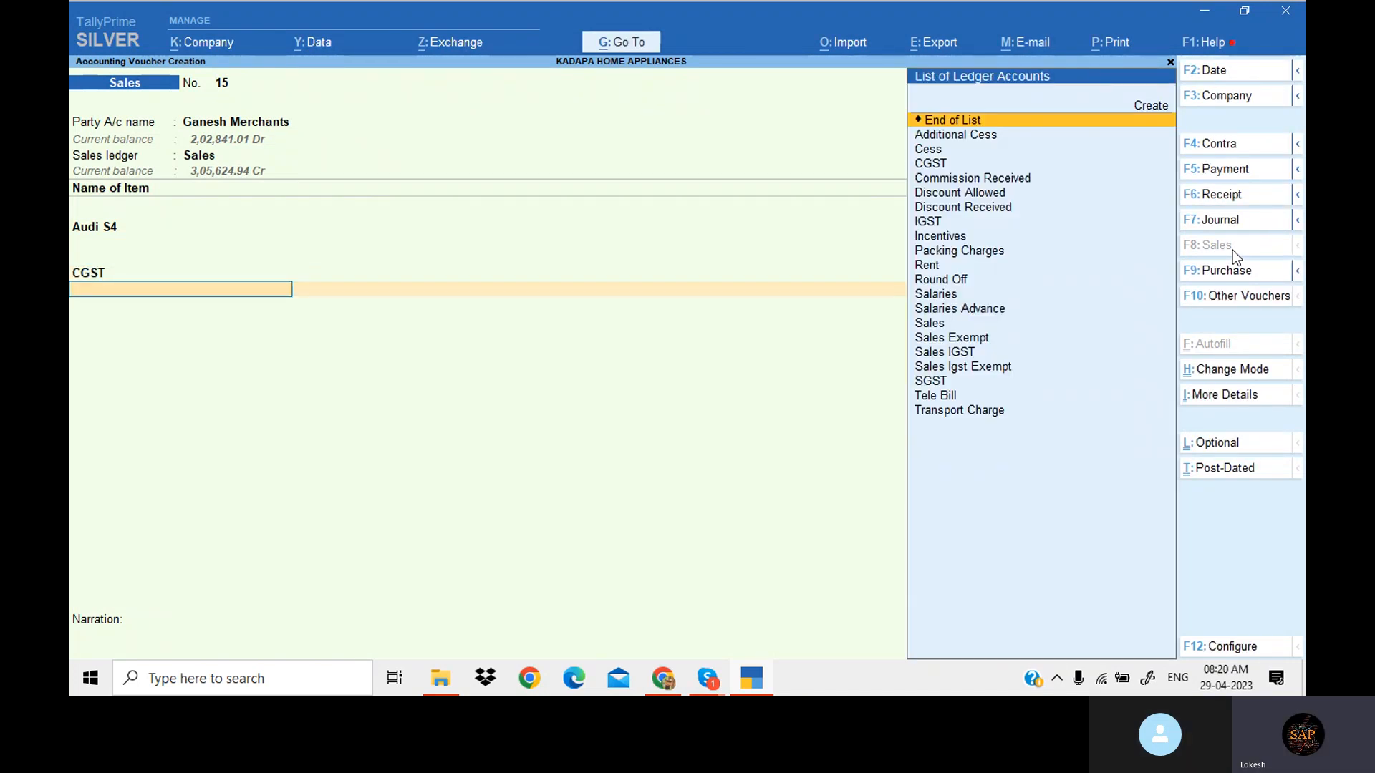
type("SG")
key("Return")
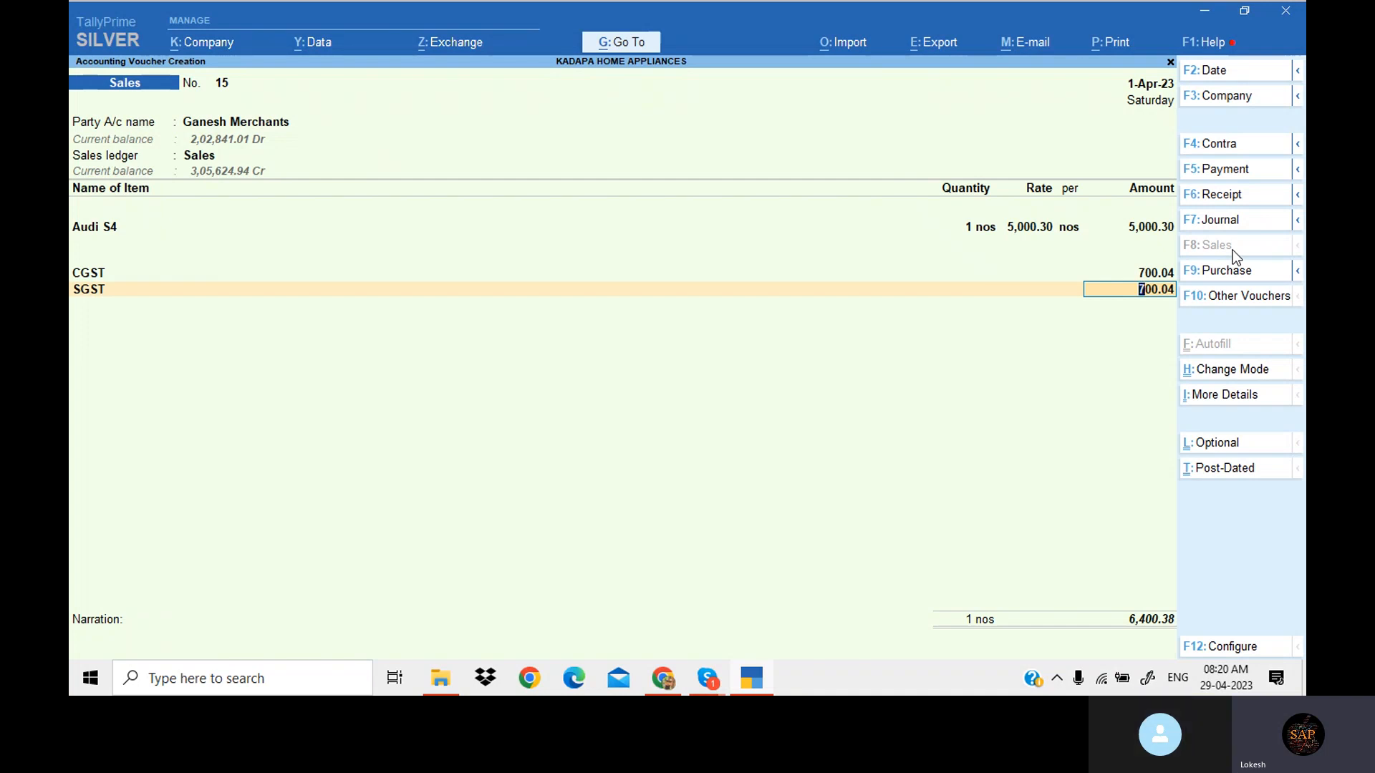
- Save the Ganesh Merchants voucher with its CGST and SGST lines and no narration
key("Return")
key("Return")
key("Return")
key("Return")
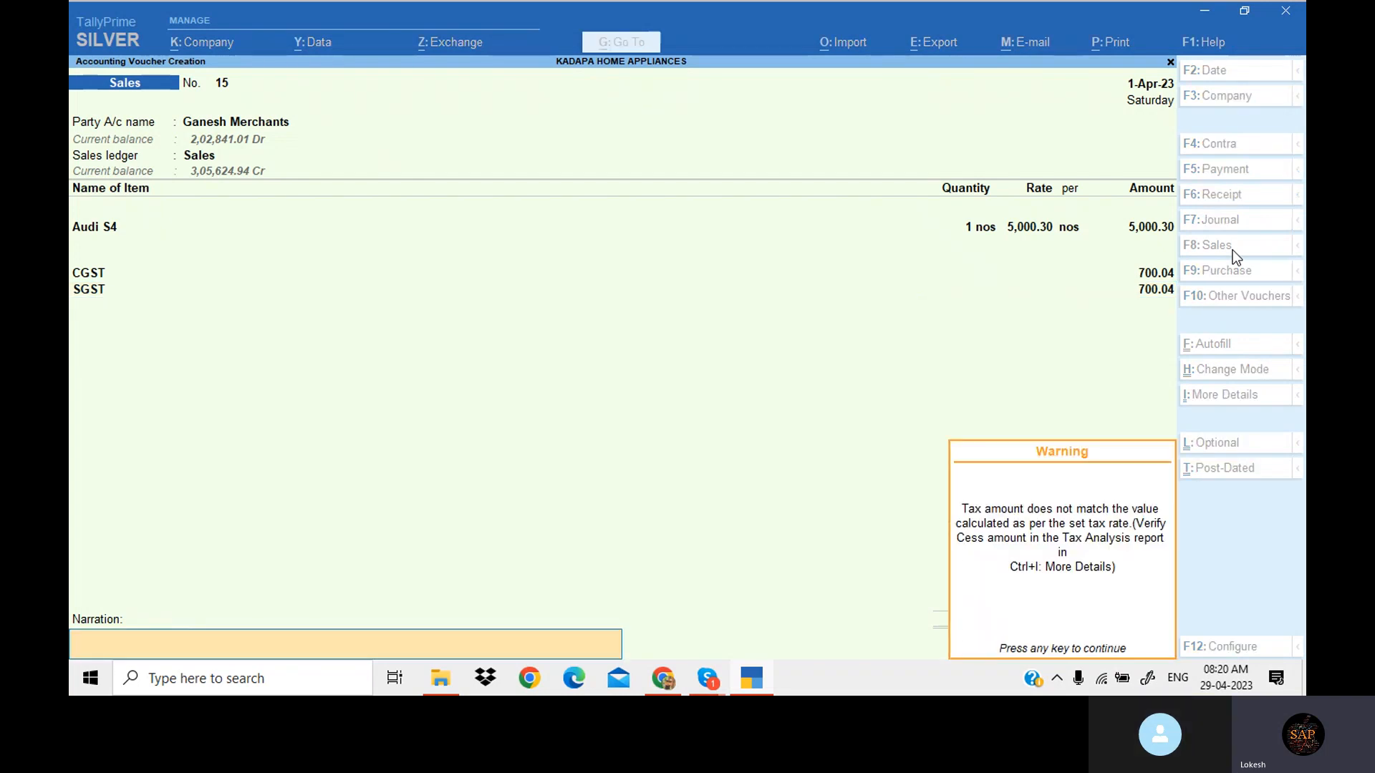
key("Return")
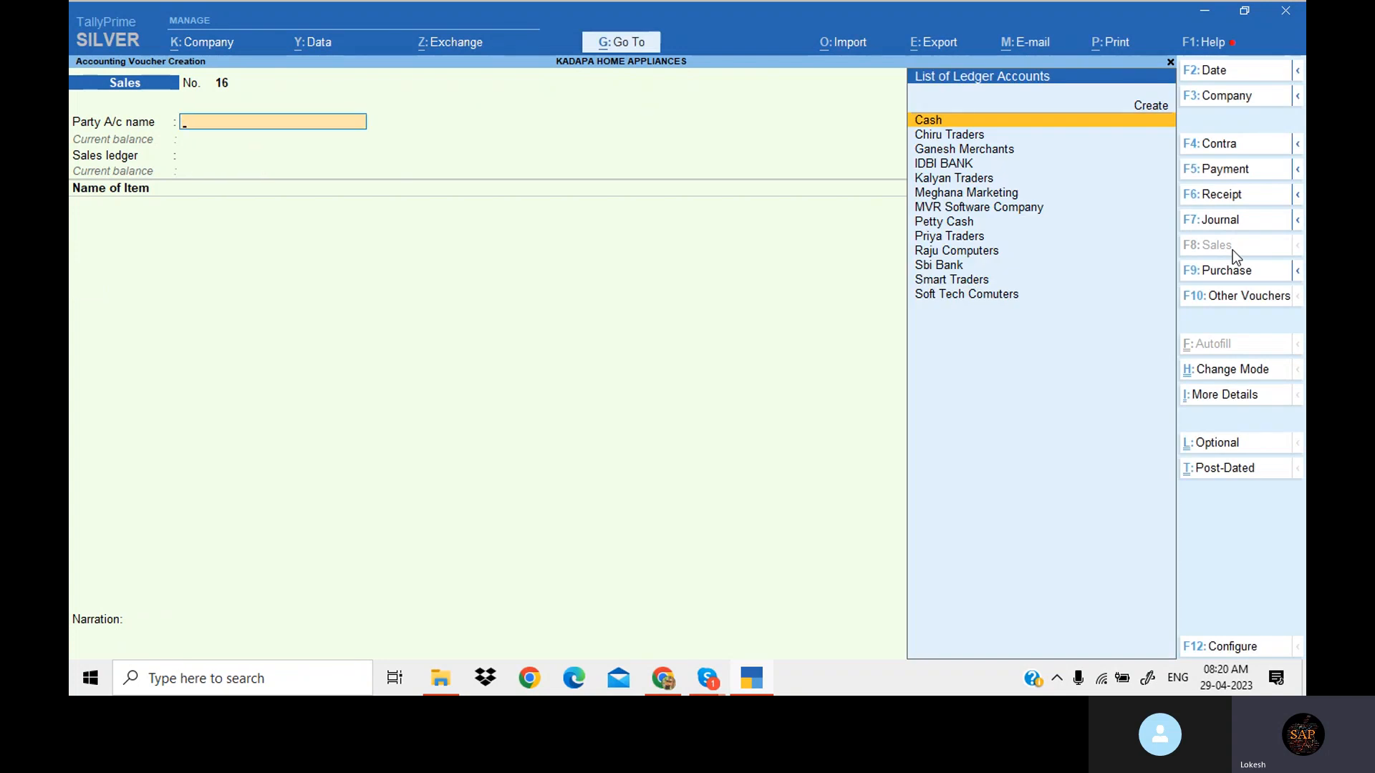
key("Escape")
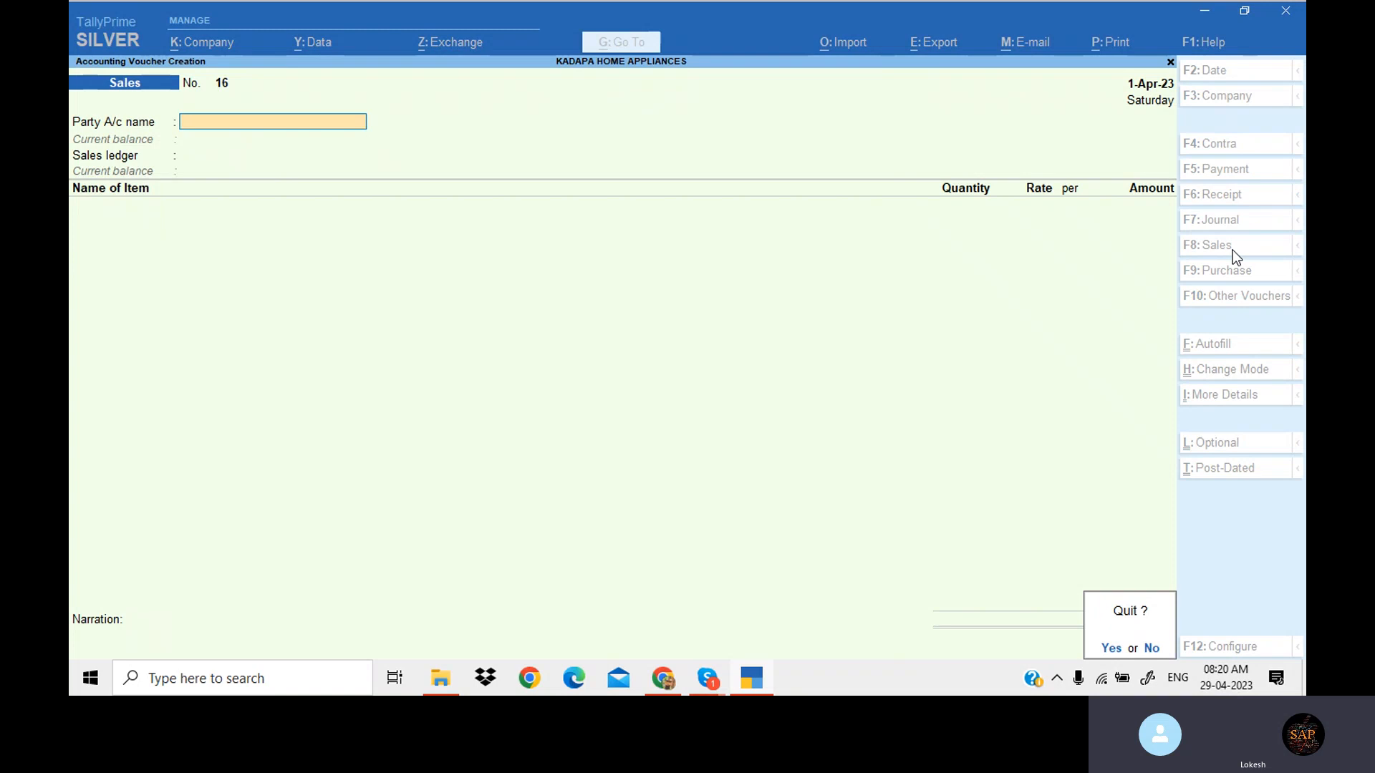
- Quit the sales voucher screen and shut the company KADAPA HOME APPLIANCES
key("y")
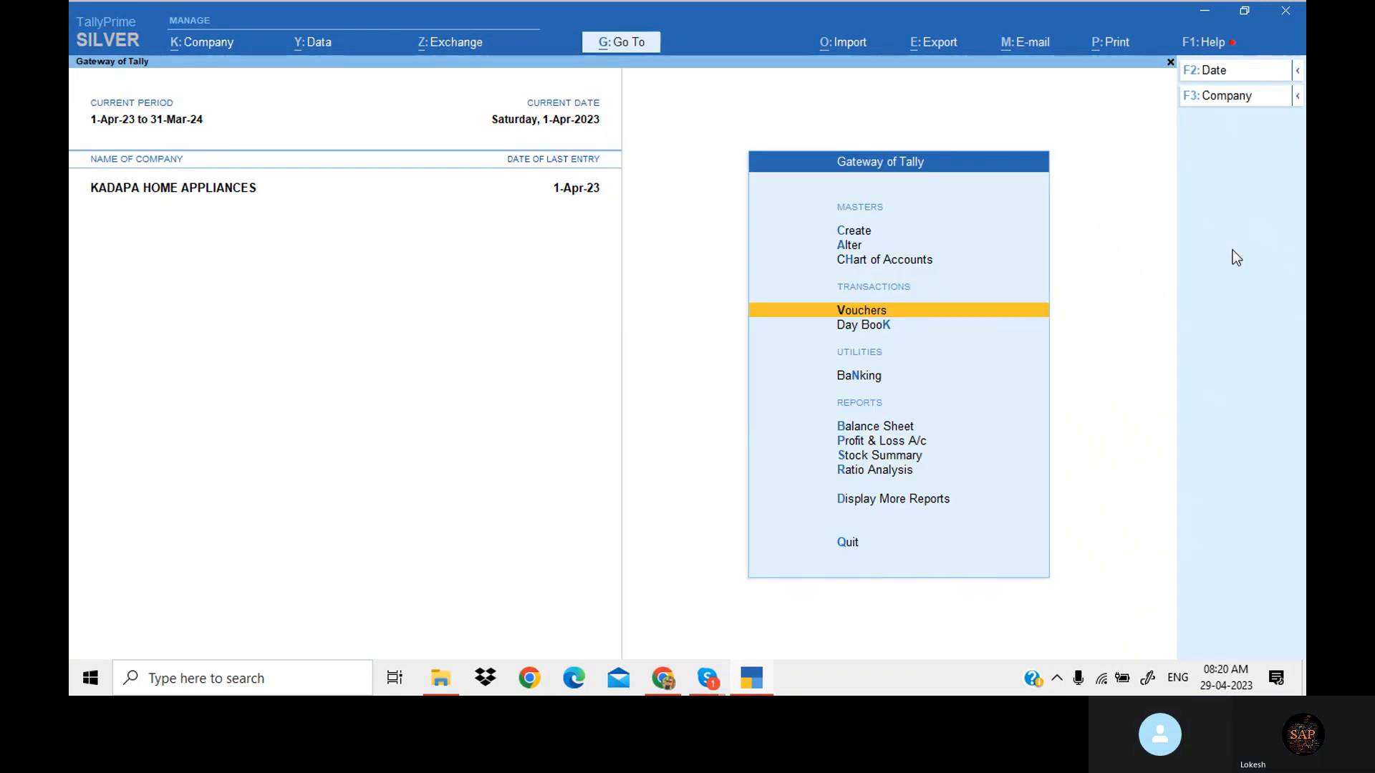
left_click(1237, 100)
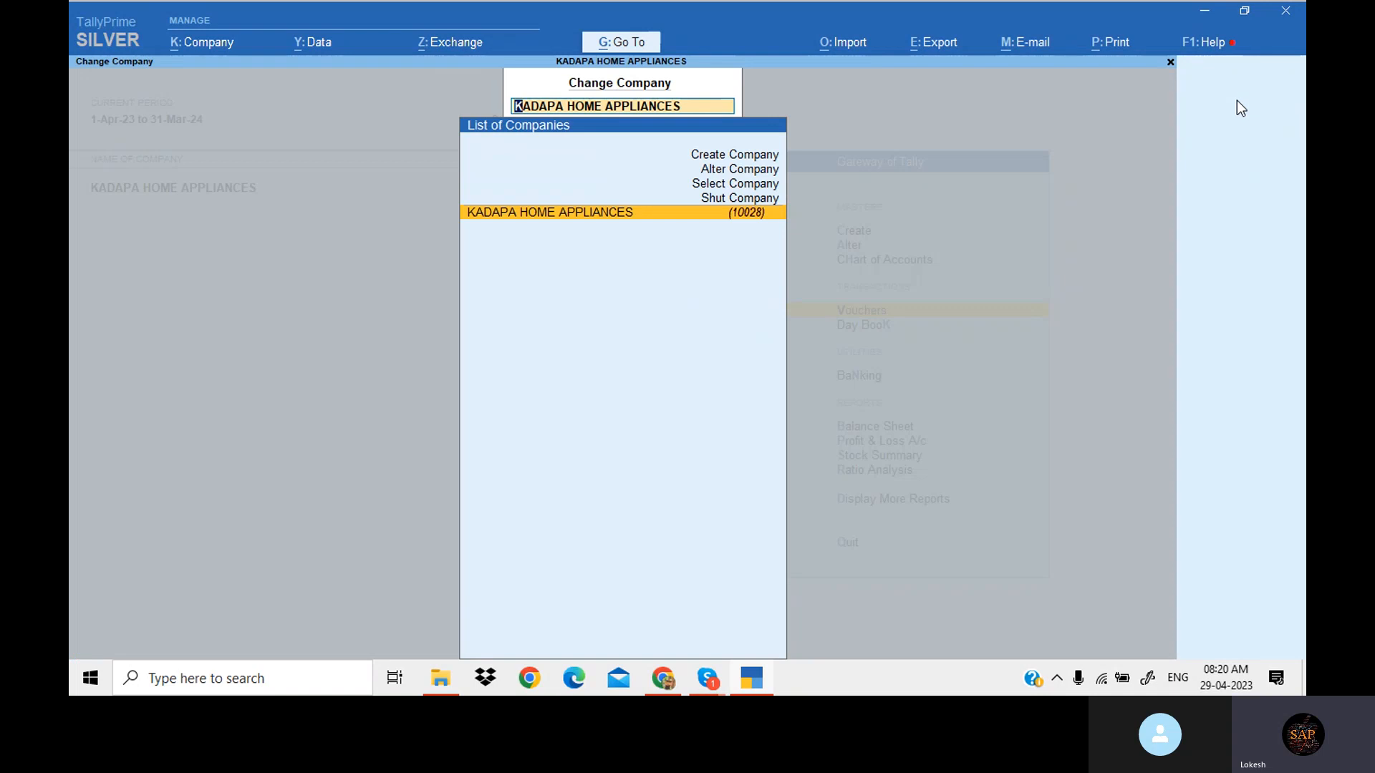
key("Up")
key("Return")
key("y")
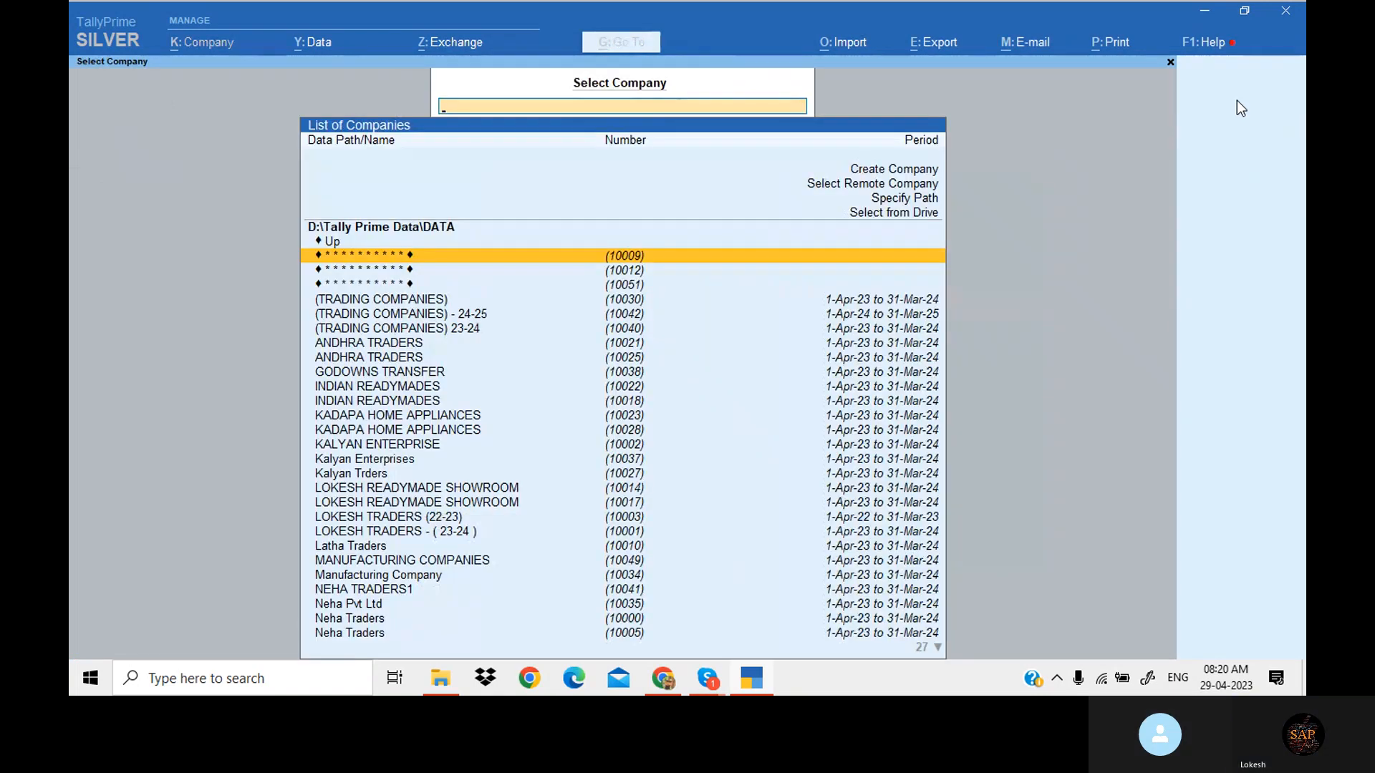
- Switch to File Explorer and open the New Volume (D:) drive
left_click(441, 676)
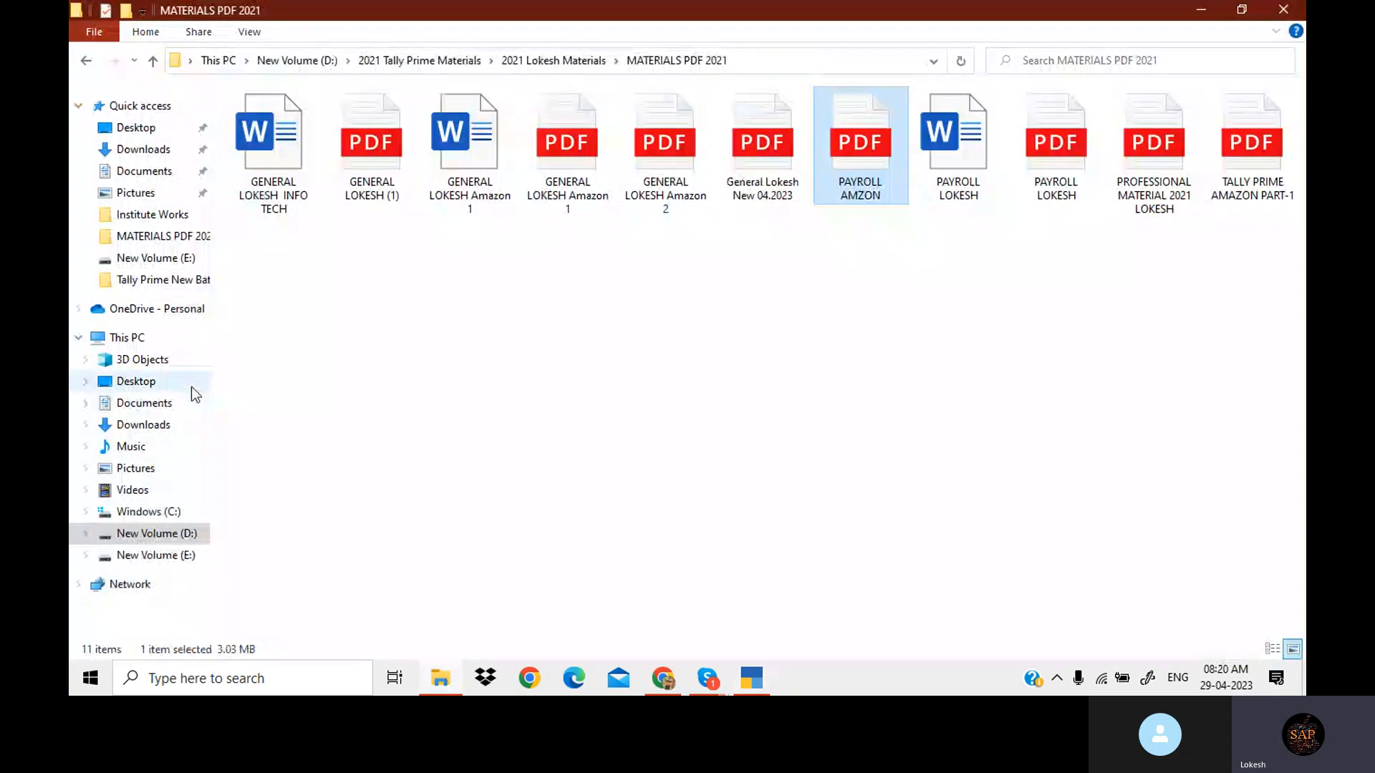
left_click(127, 337)
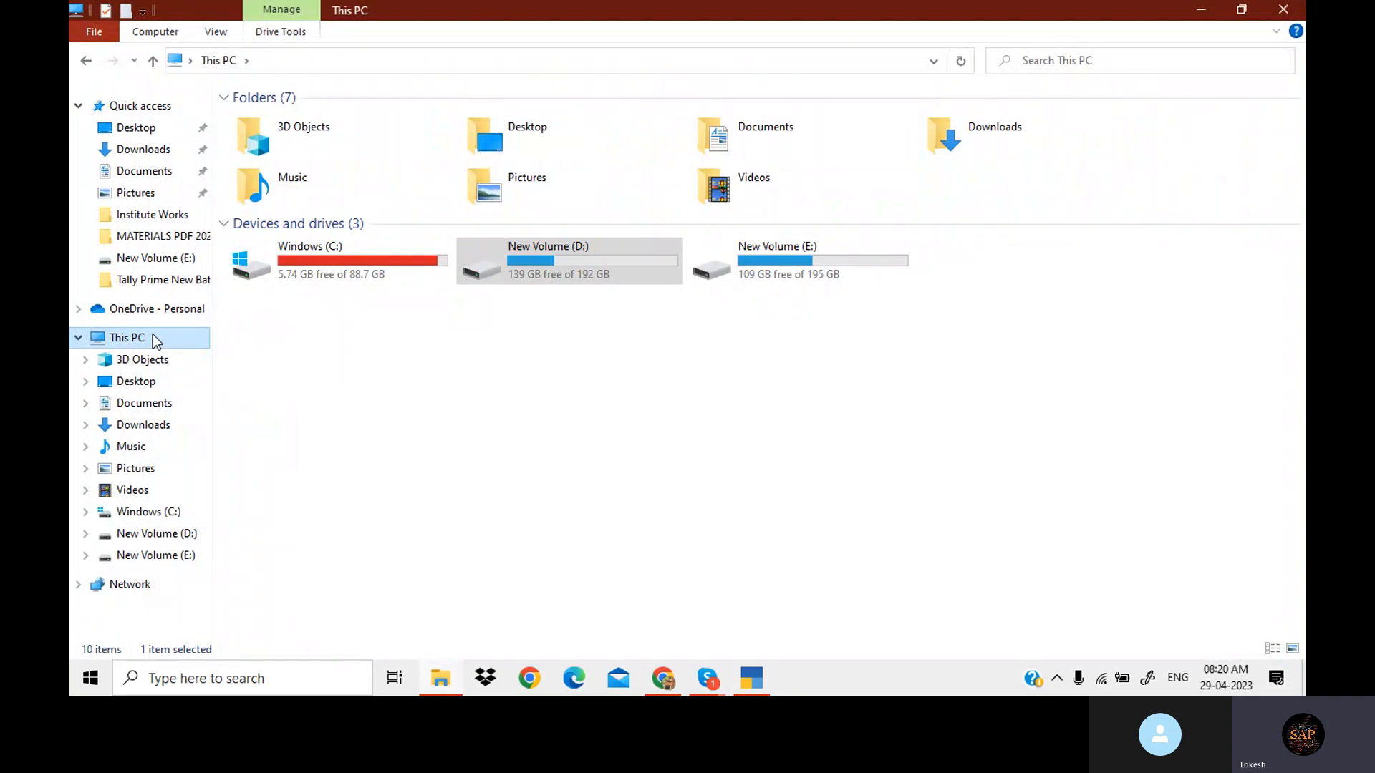
left_click(758, 683)
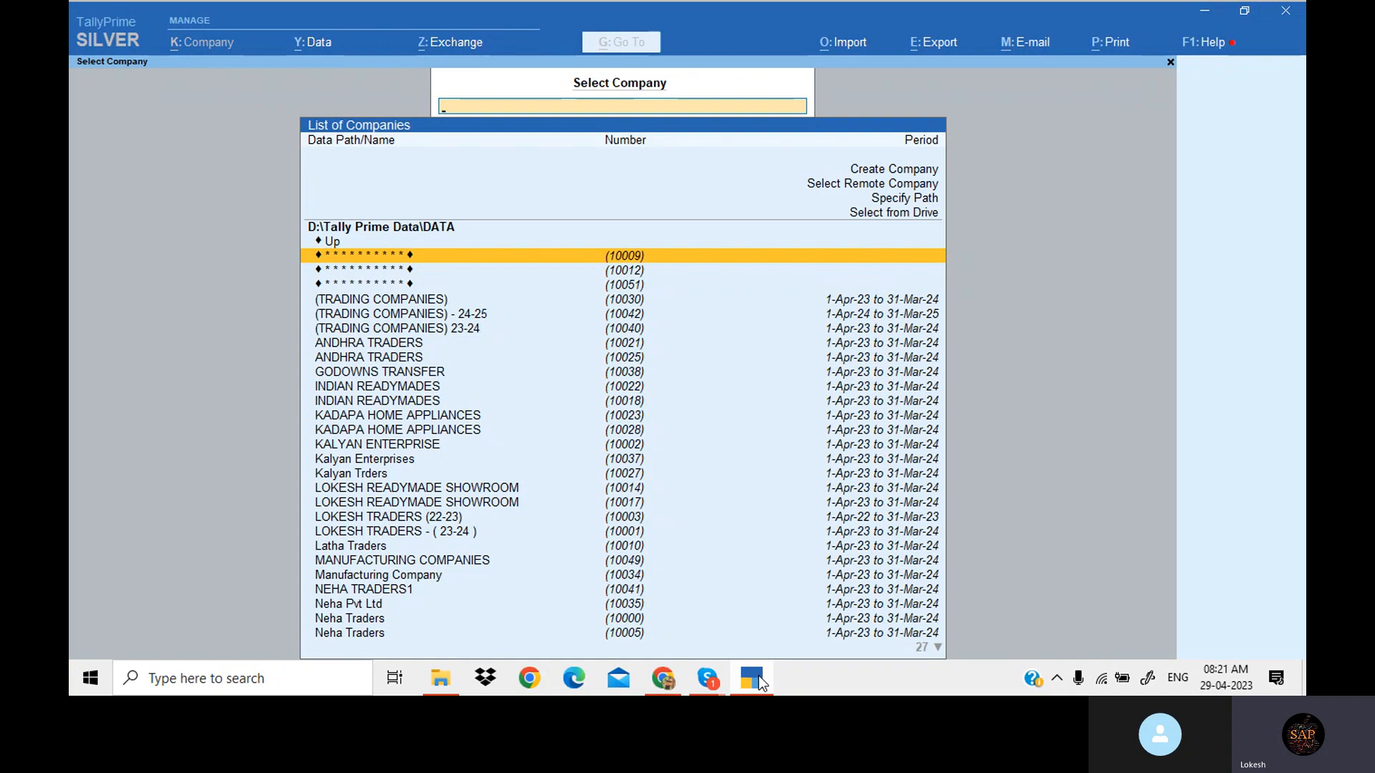
left_click(752, 678)
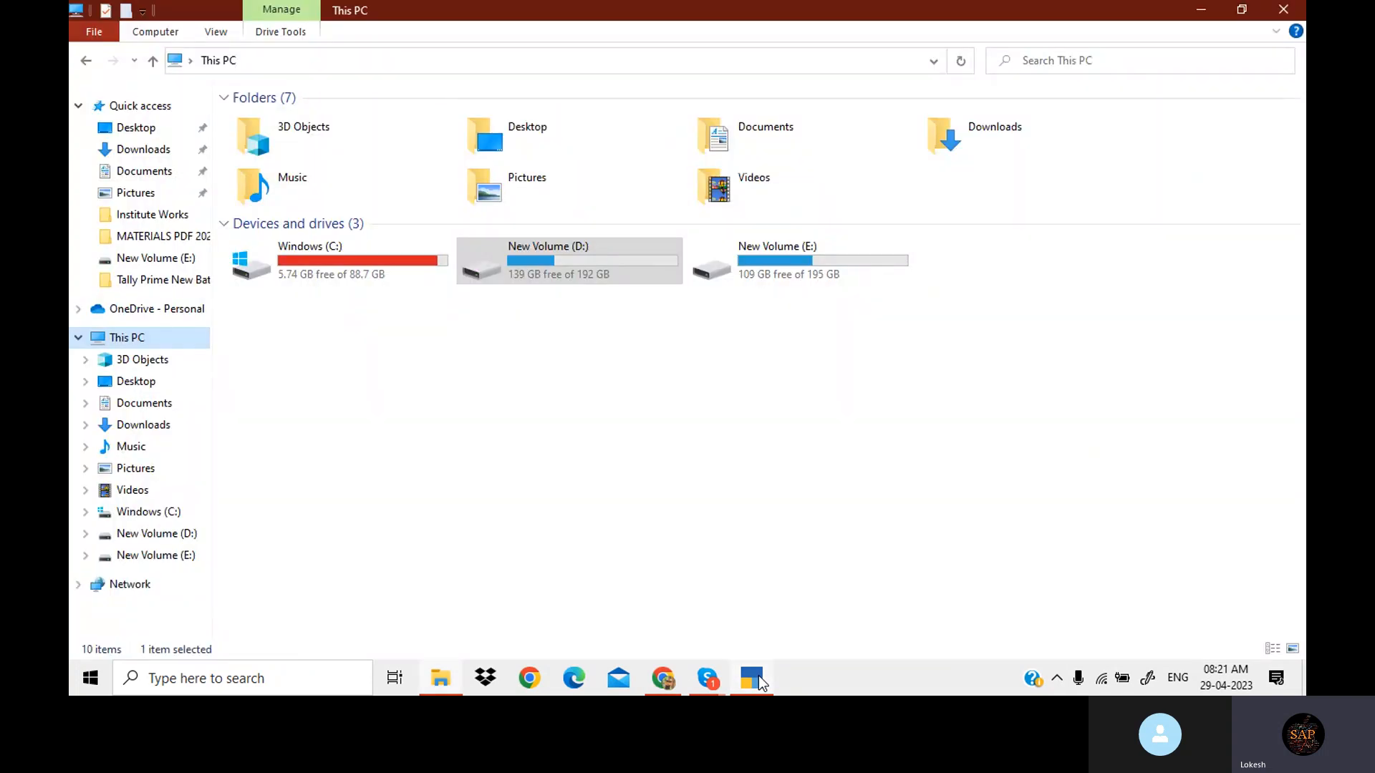
double_click(622, 265)
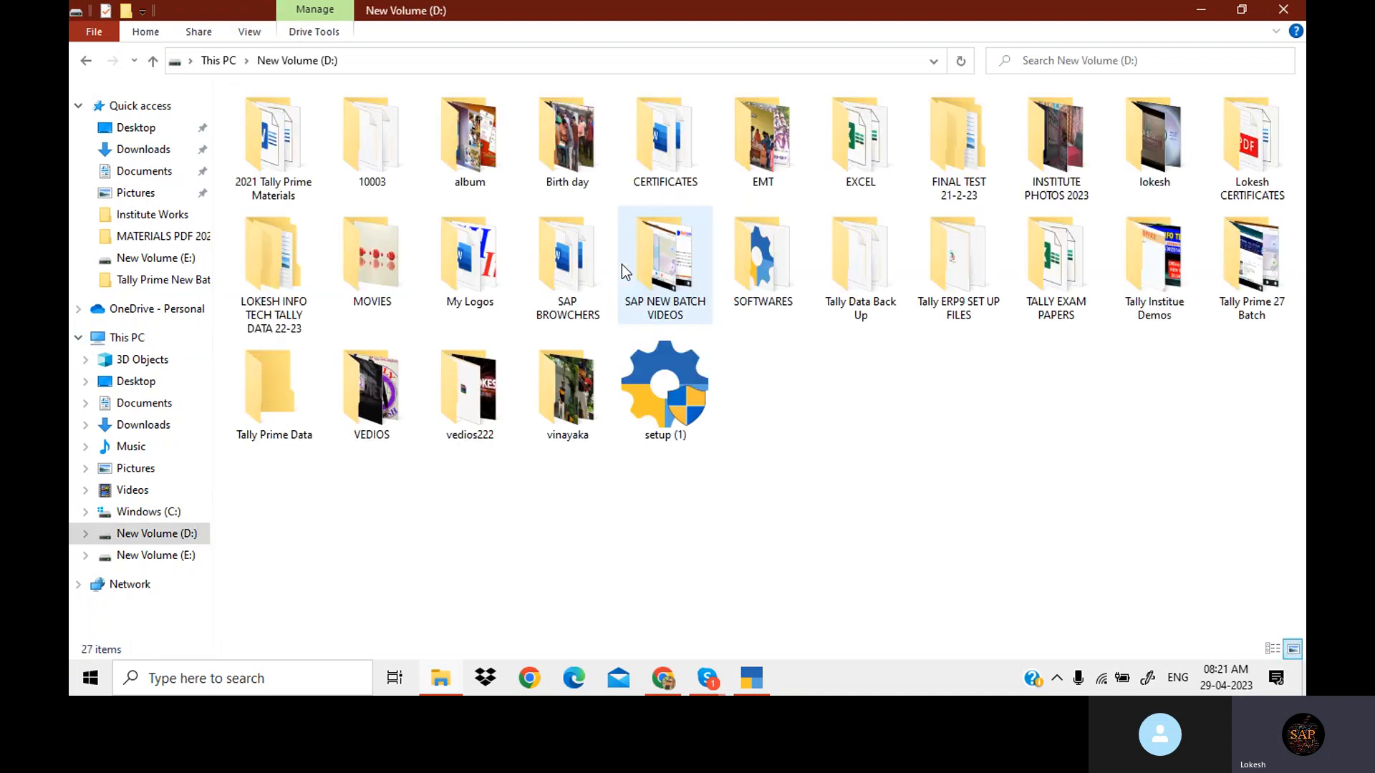
- Create a new folder named DATA BACK UP 23 on the D: drive
right_click(799, 431)
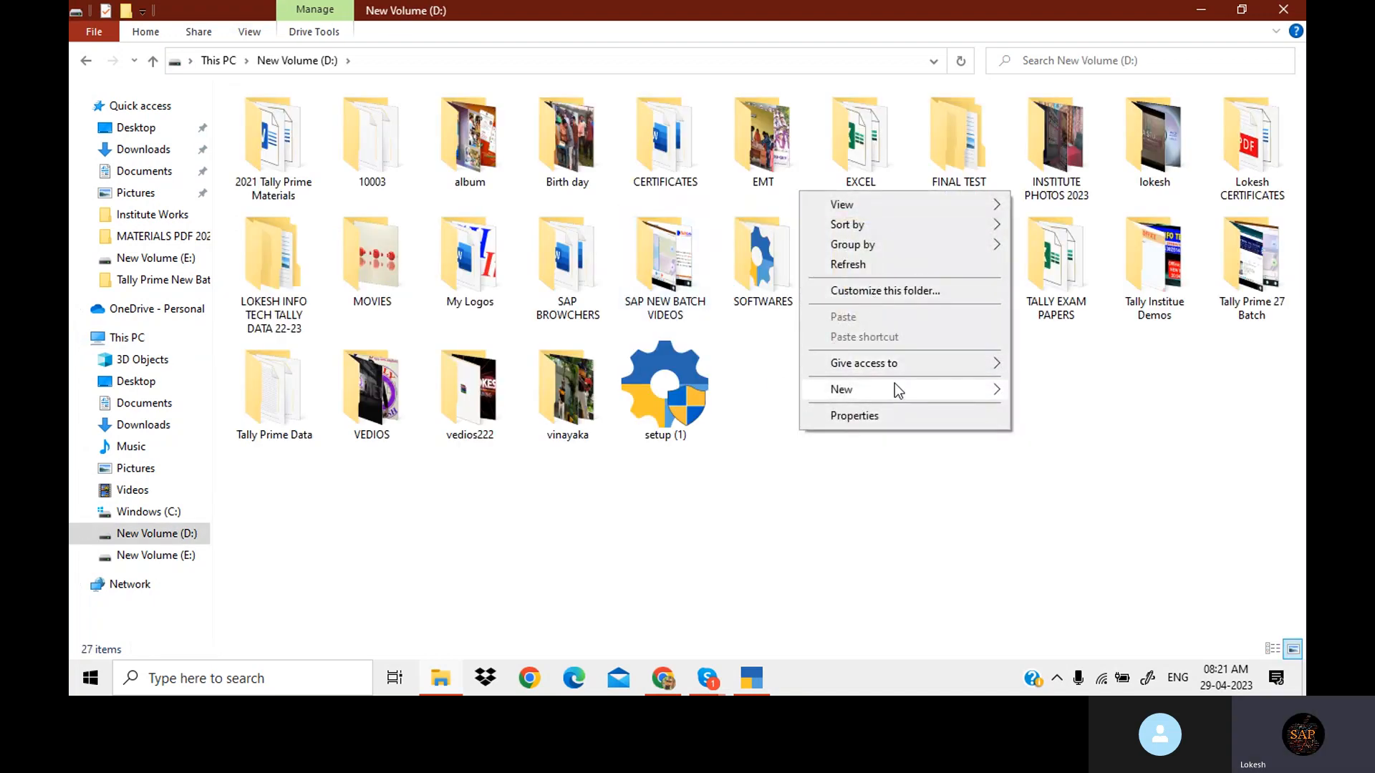
mouse_move(895, 385)
left_click(1046, 393)
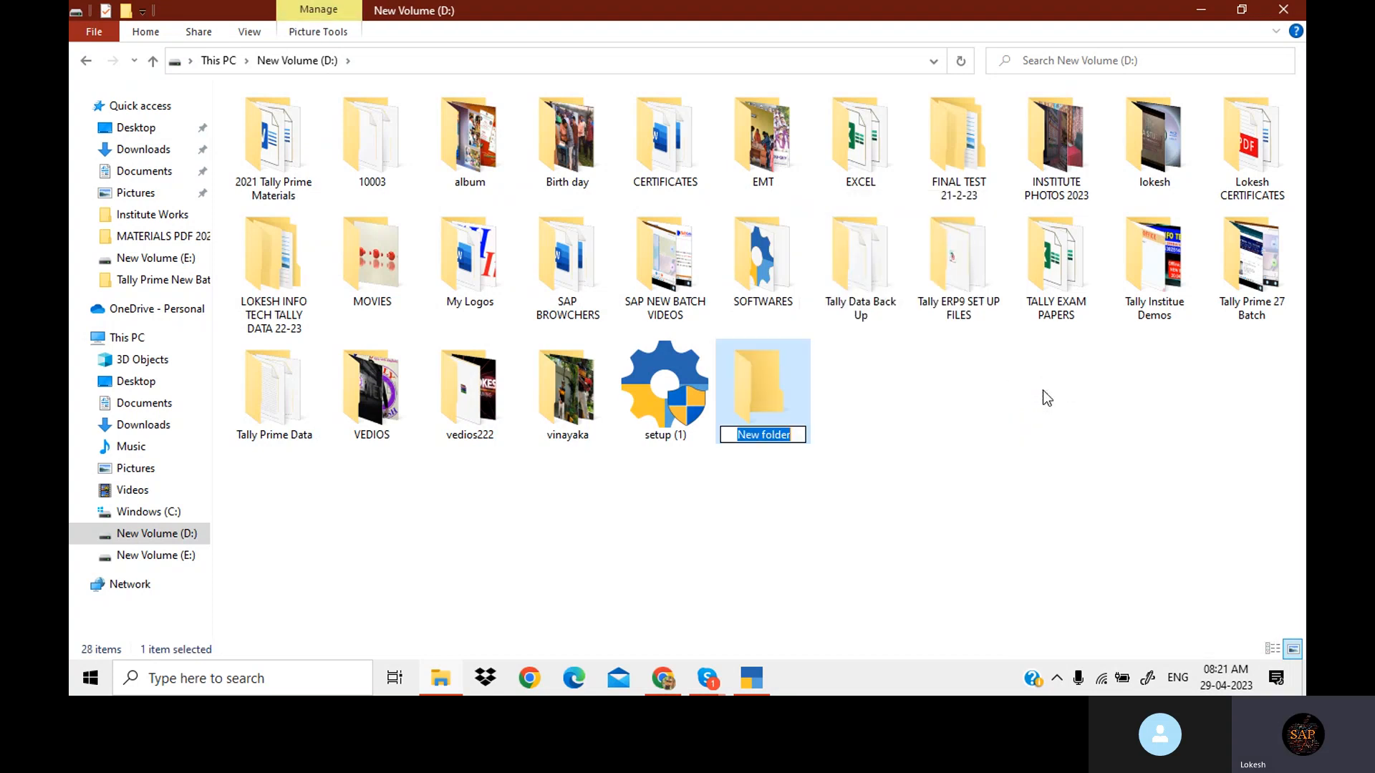
type("DATA BACK U")
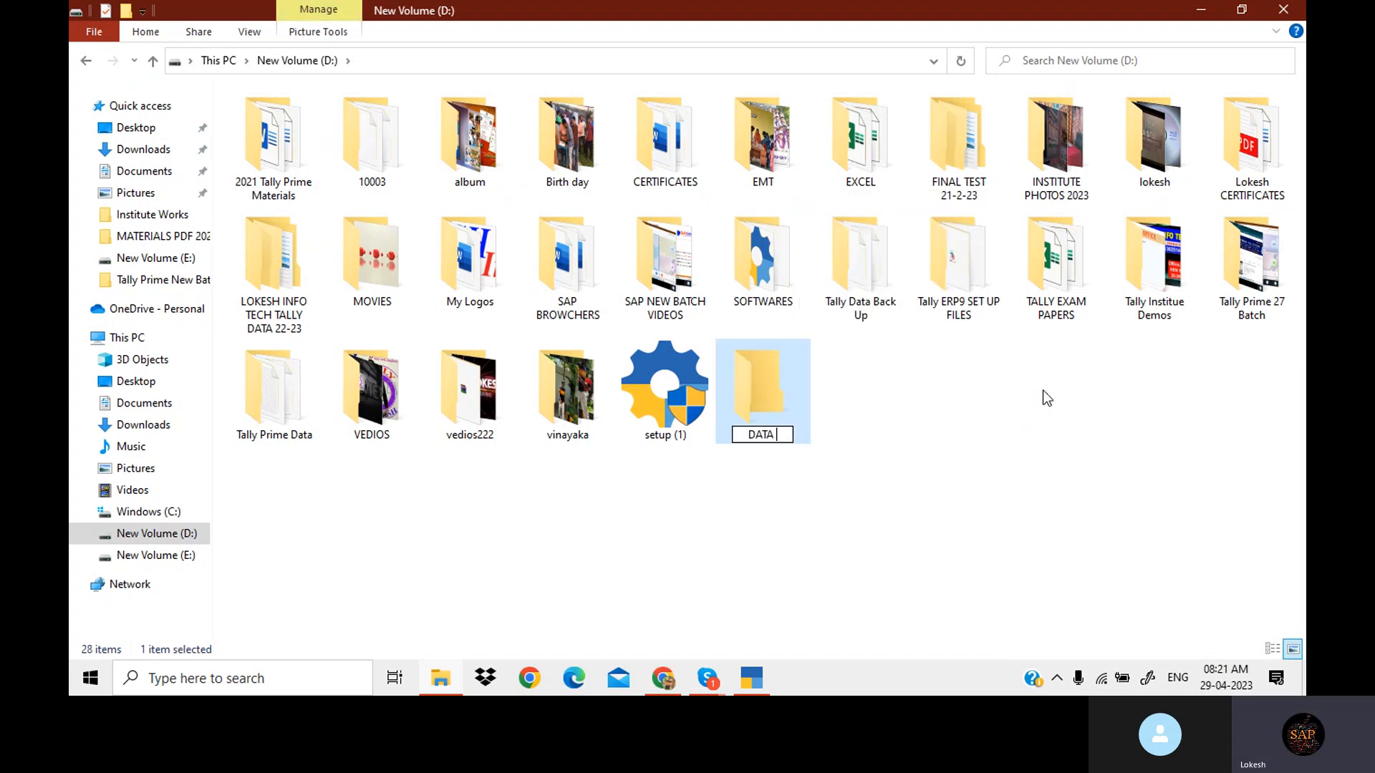
type("P")
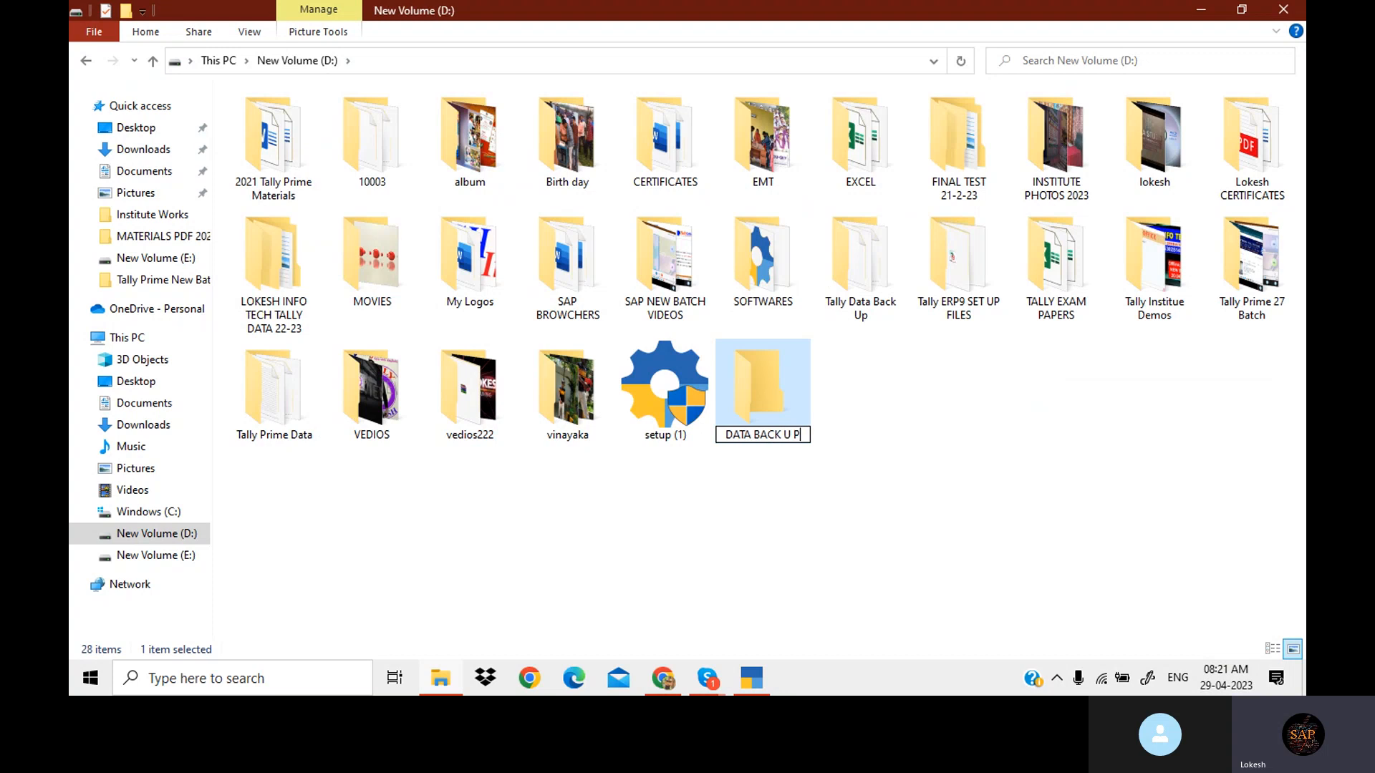
key("BackSpace")
type("P 23")
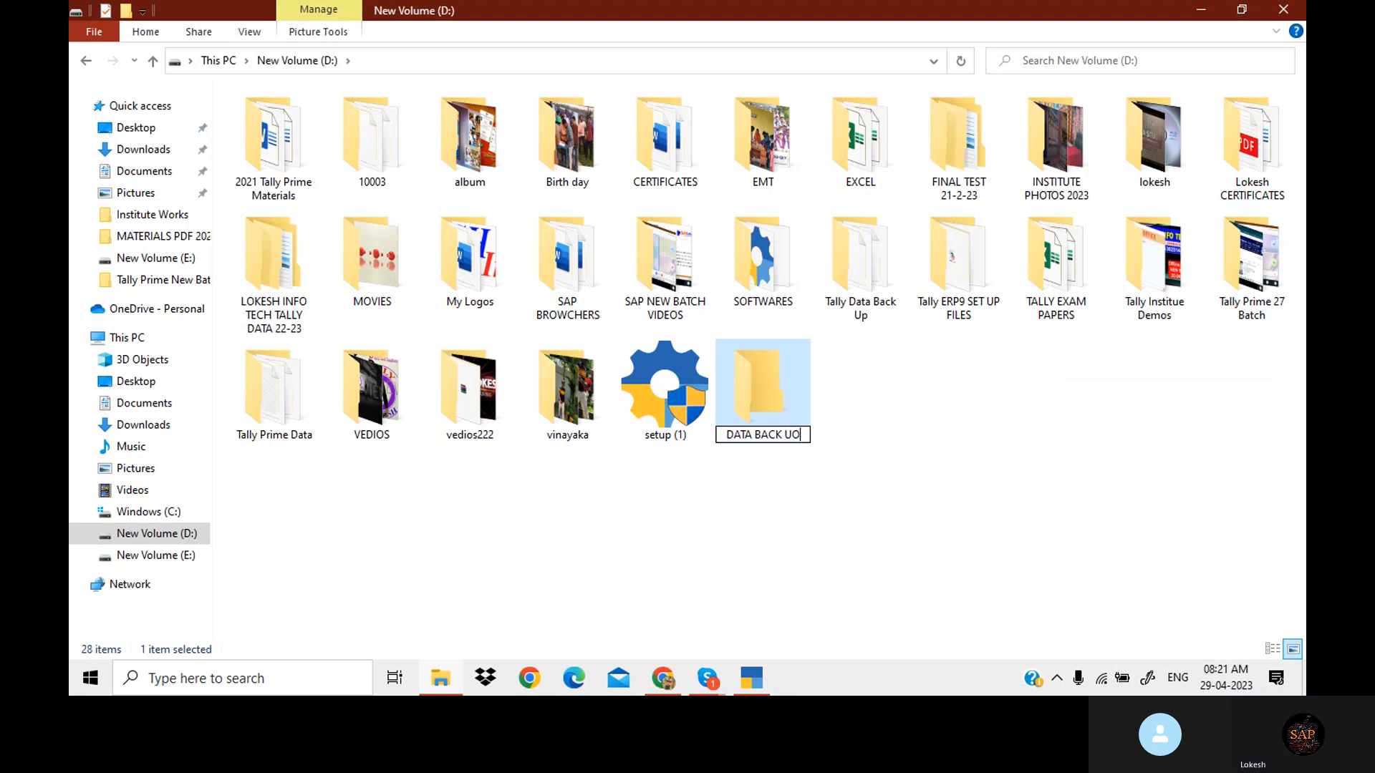
key("Return")
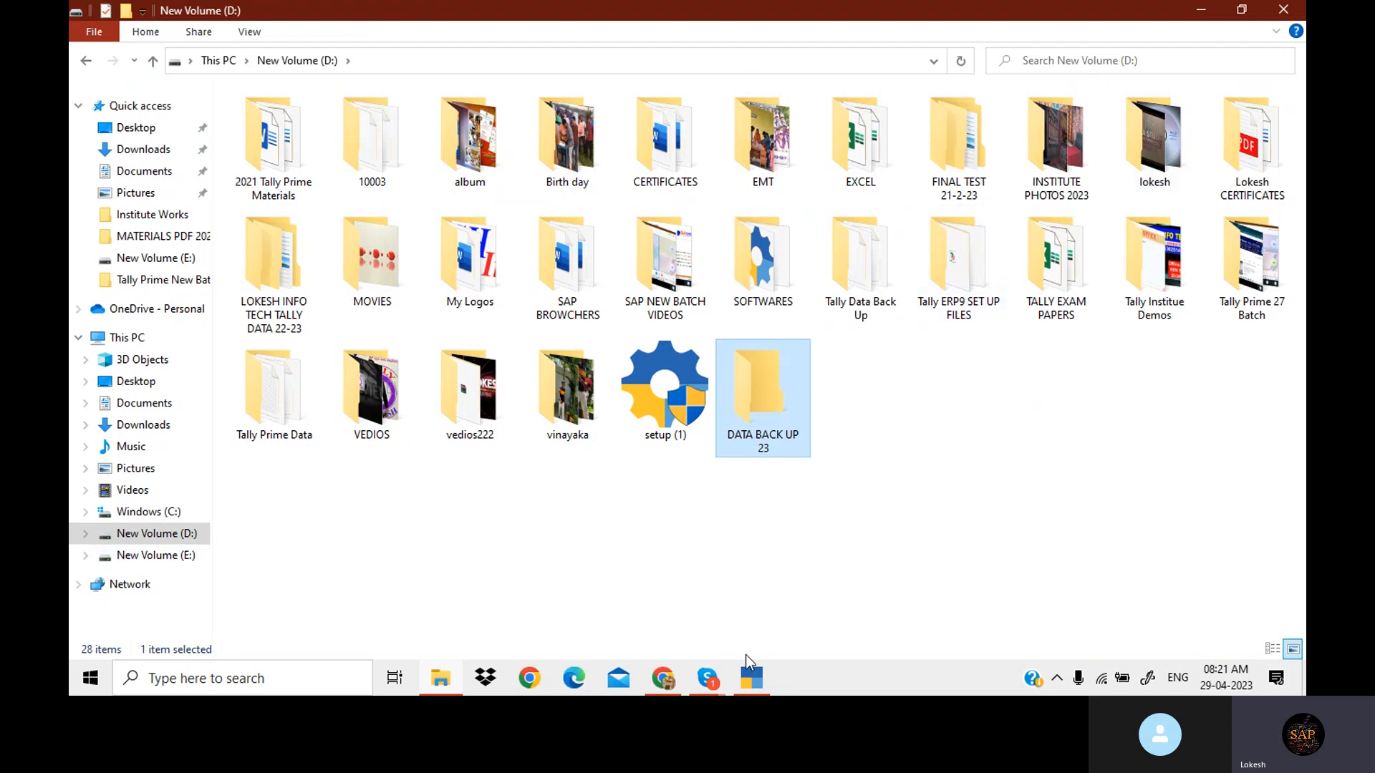
- Switch back to TallyPrime and load the company (TRADING COMPANIES) - 24-25
left_click(752, 681)
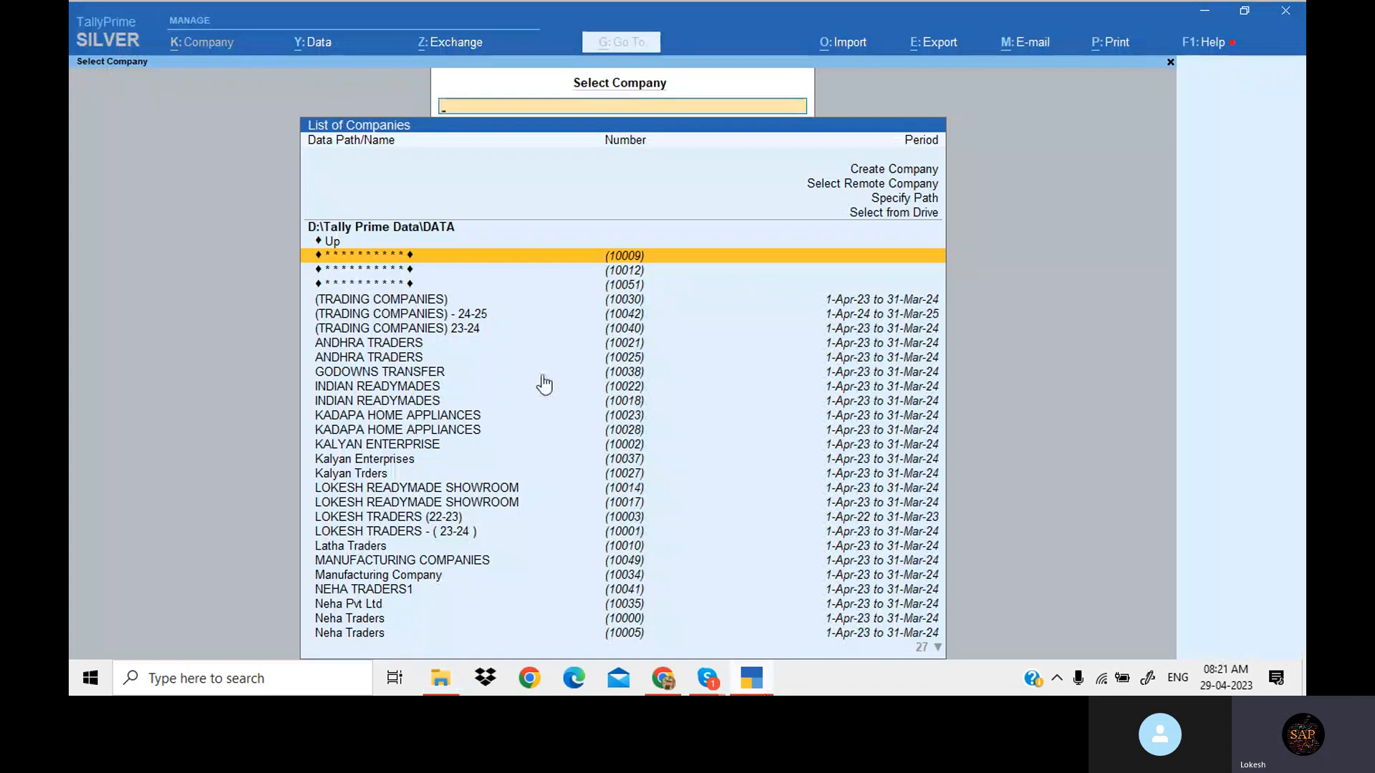
key("Down")
key("Down")
key("Down")
key("Down")
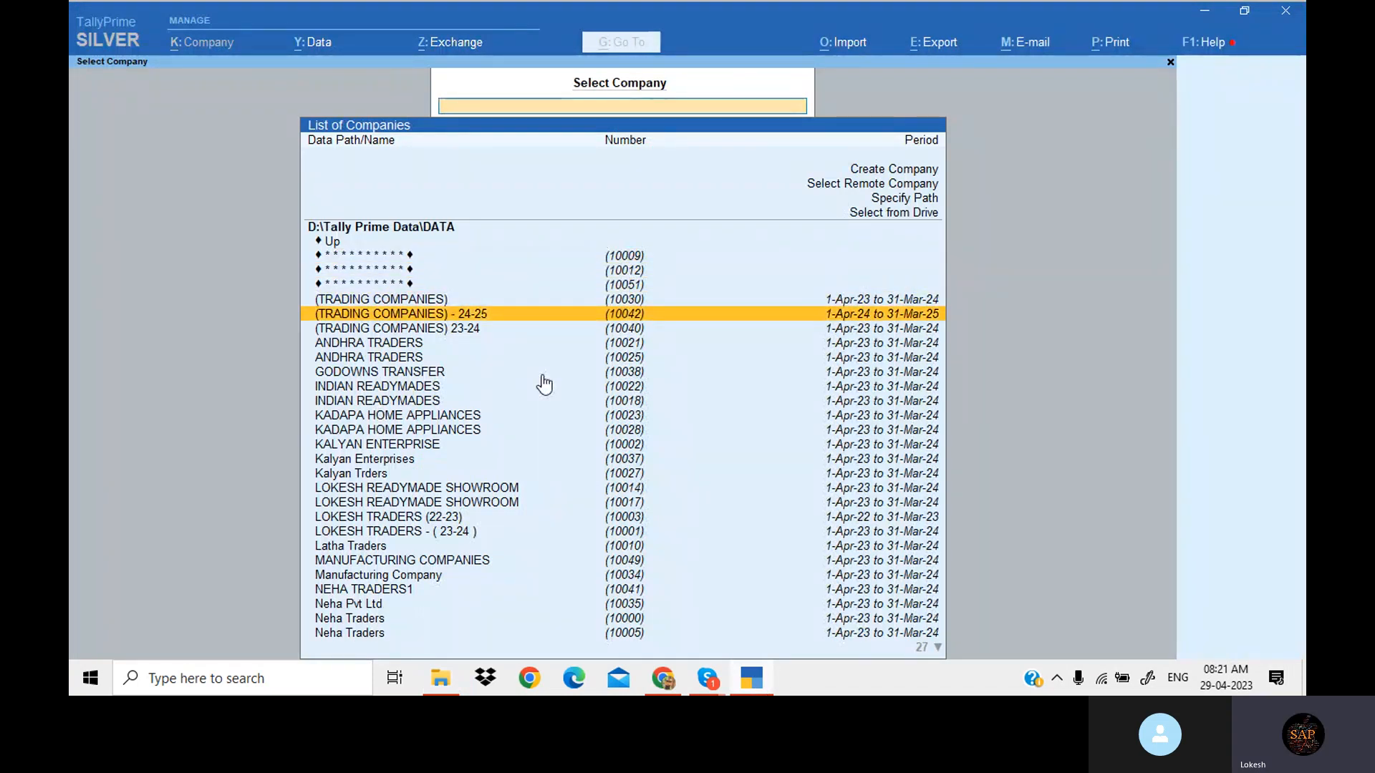
key("Return")
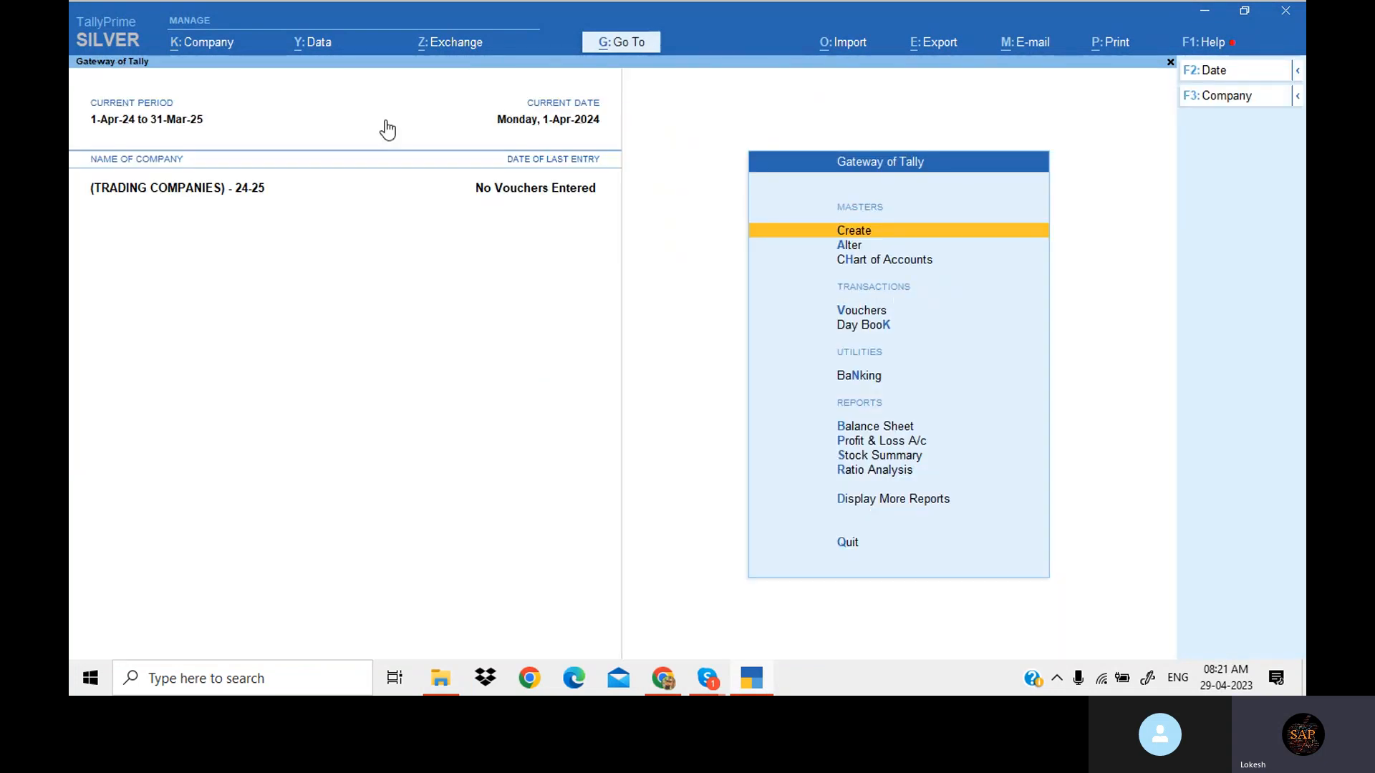
- Start a company data backup and change the backup destination drive to D:\
left_click(313, 43)
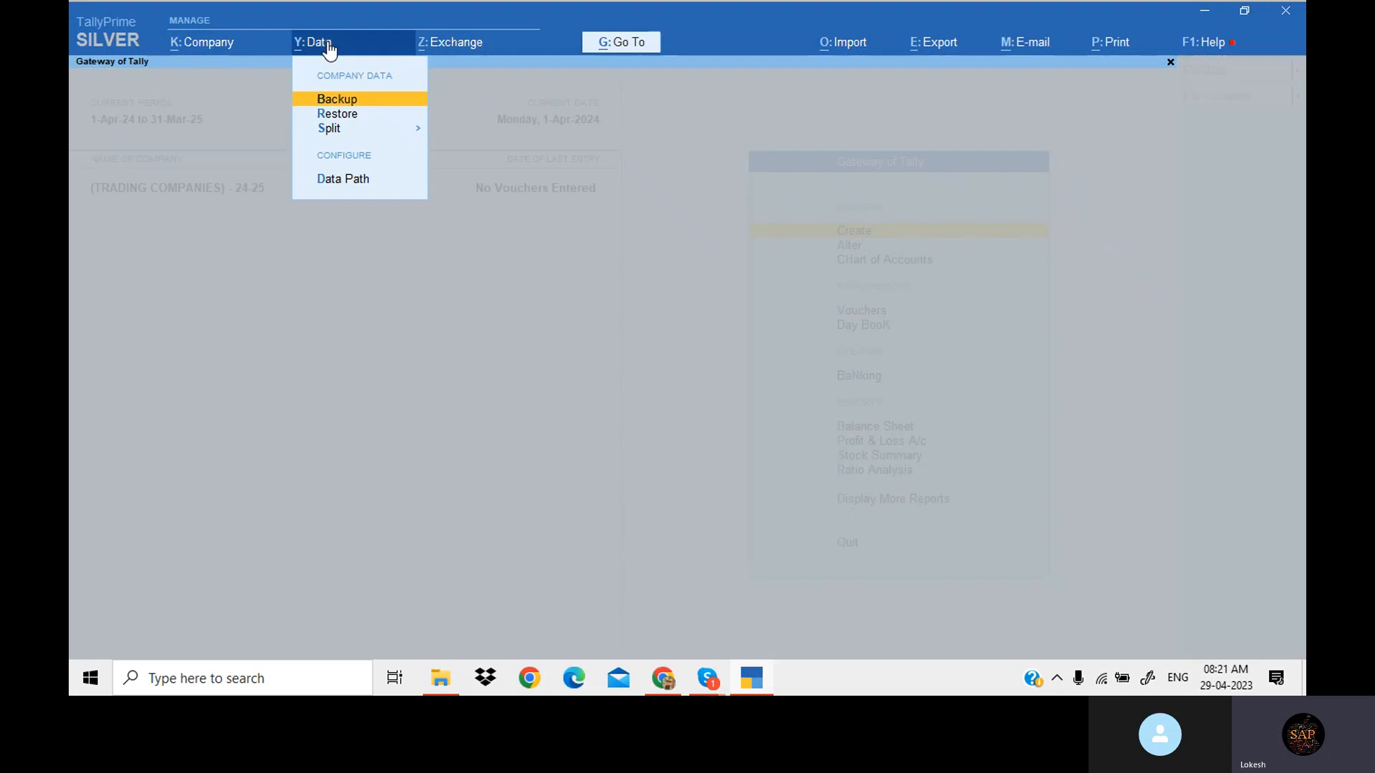
left_click(358, 100)
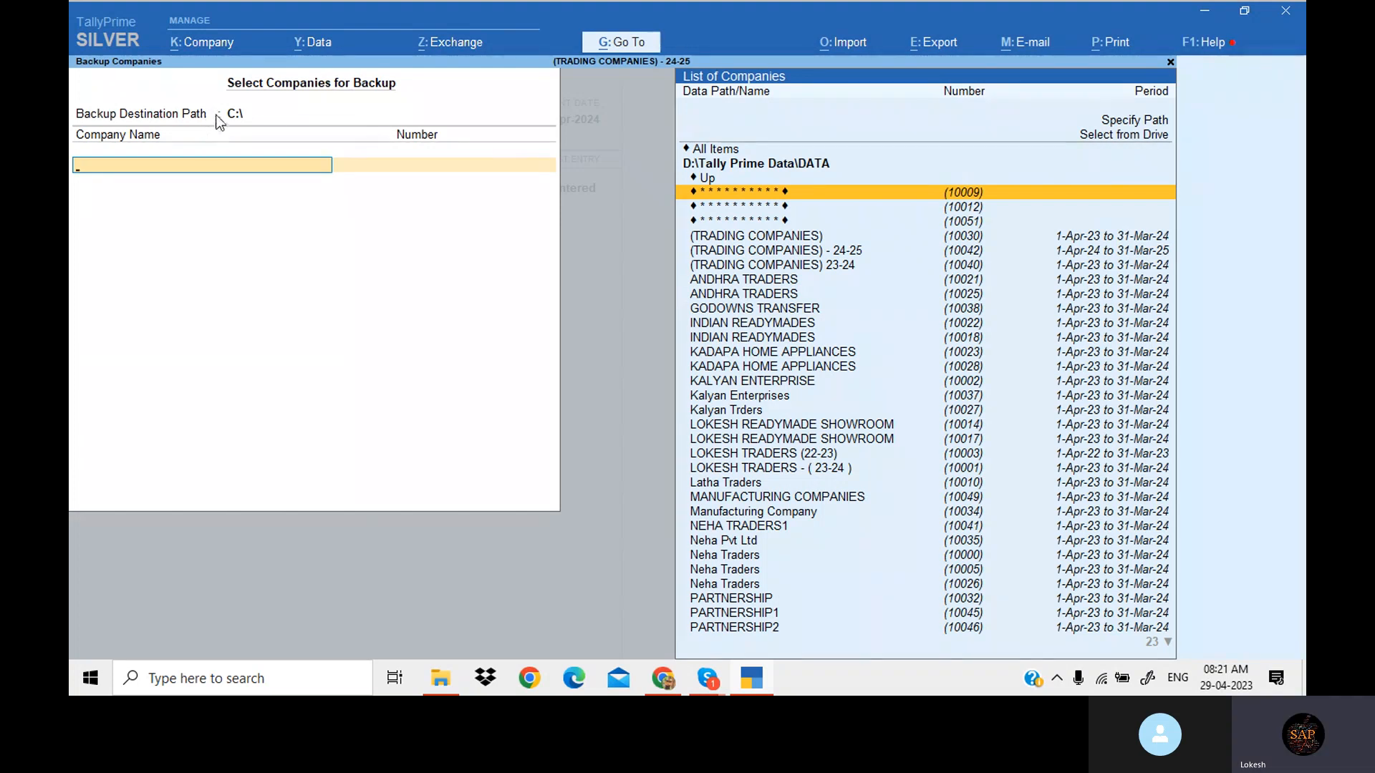
left_click(252, 114)
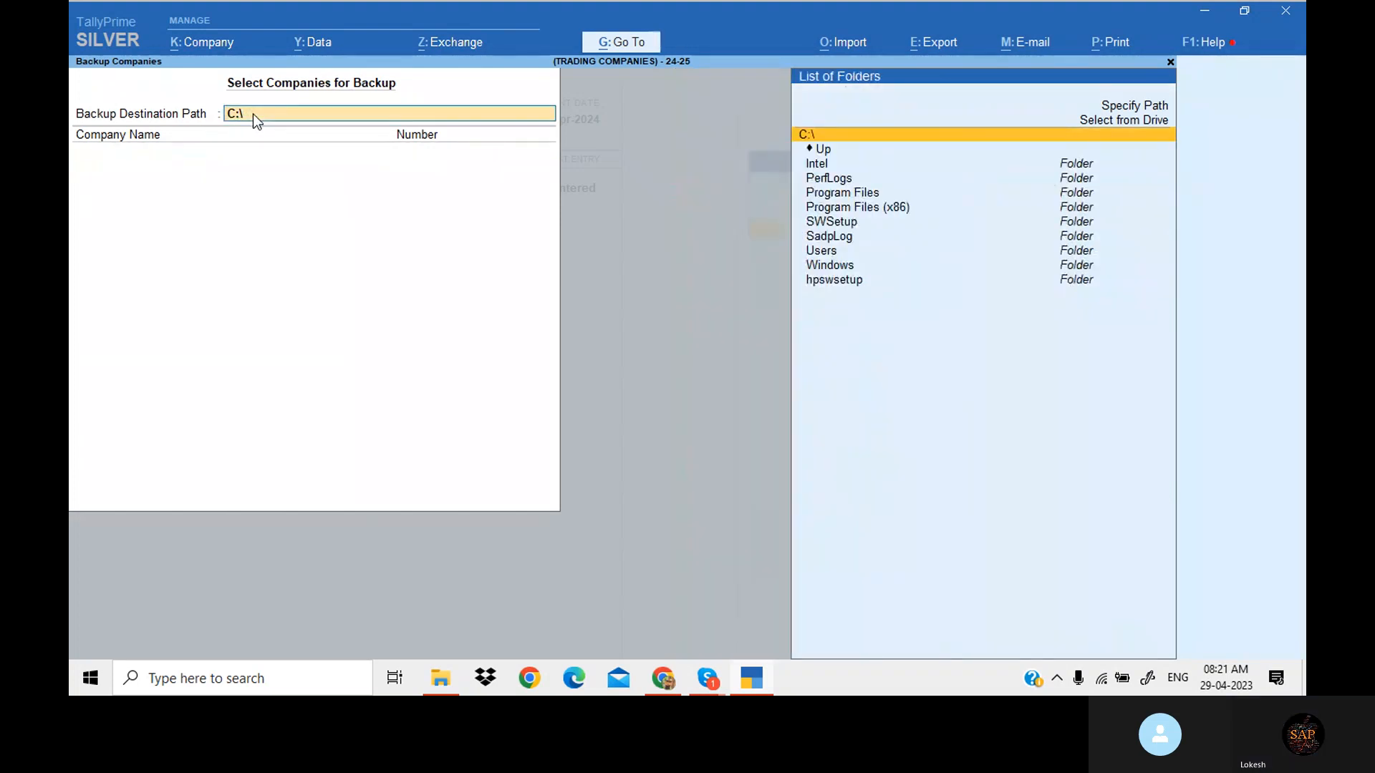
key("Up")
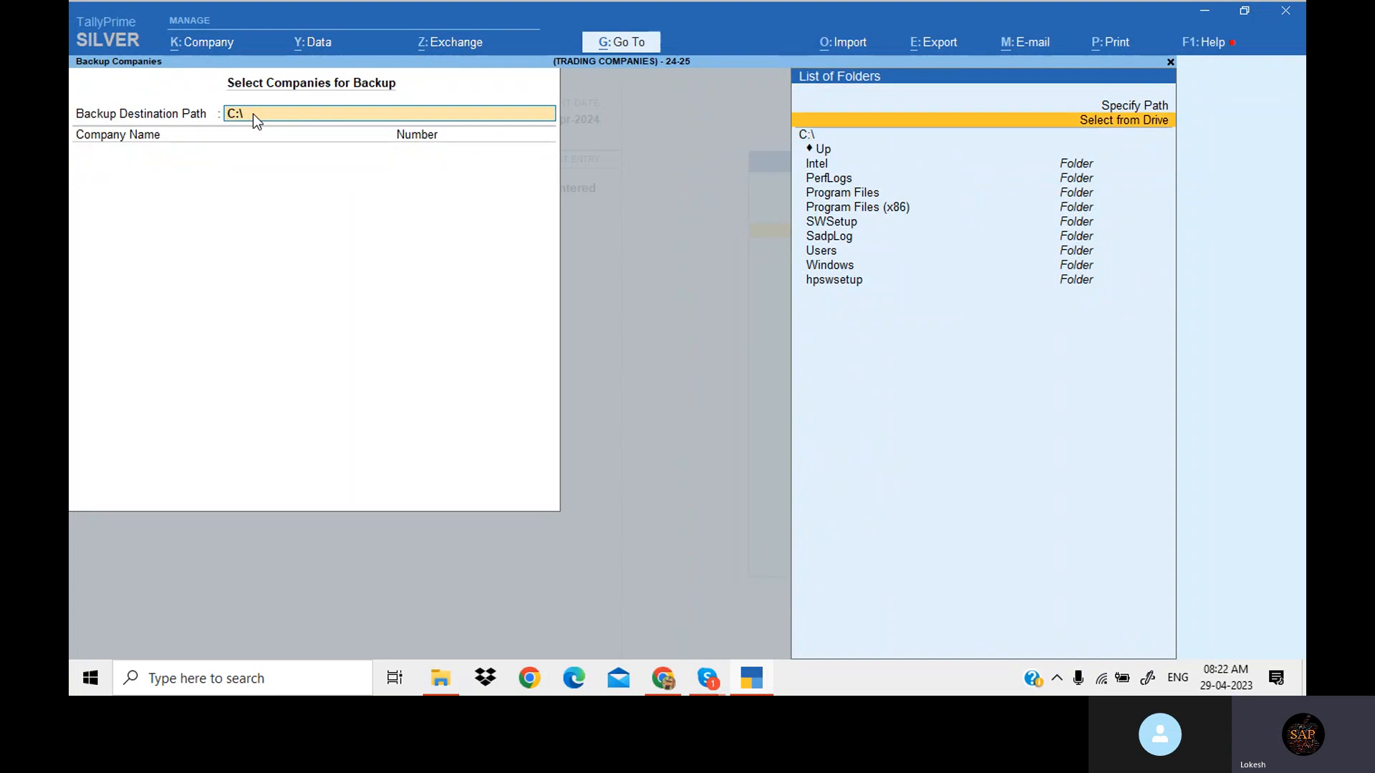
key("Return")
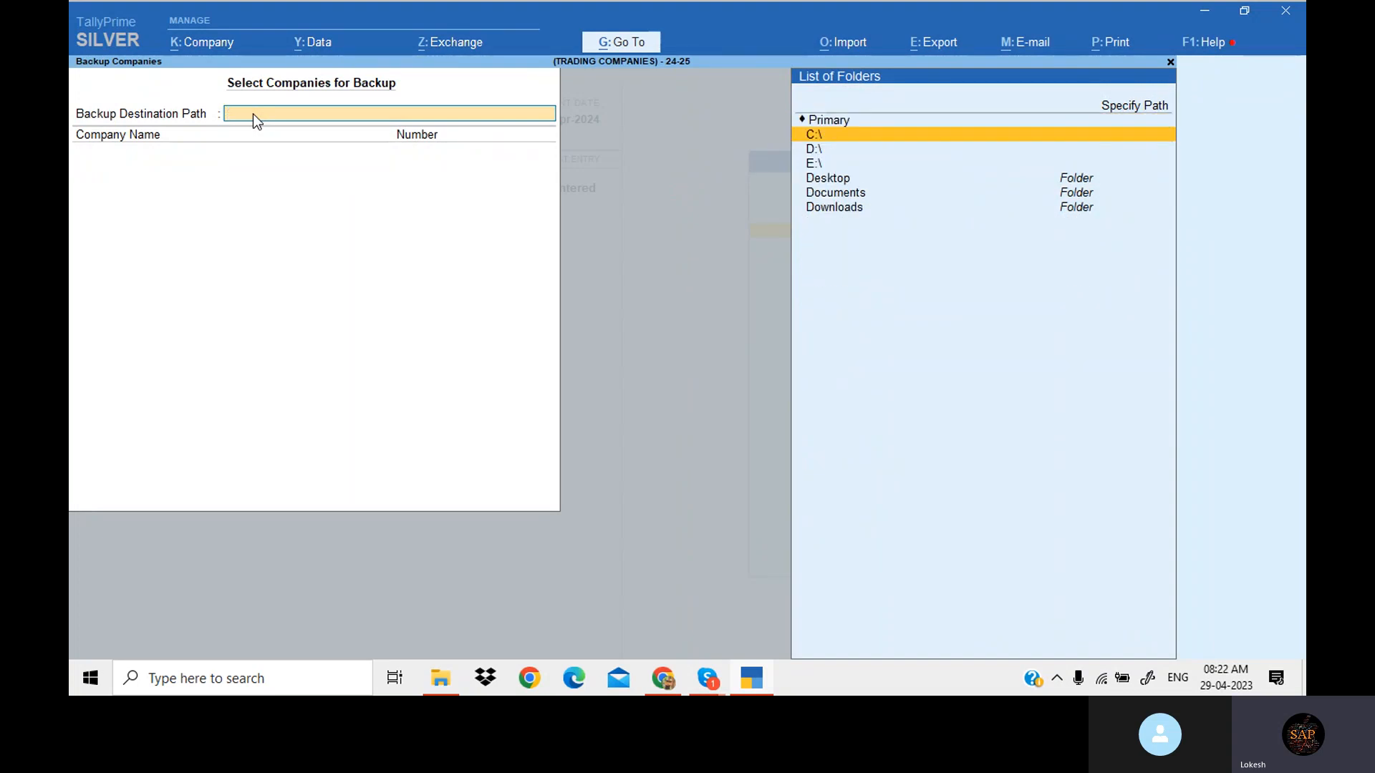
key("Down")
key("Return")
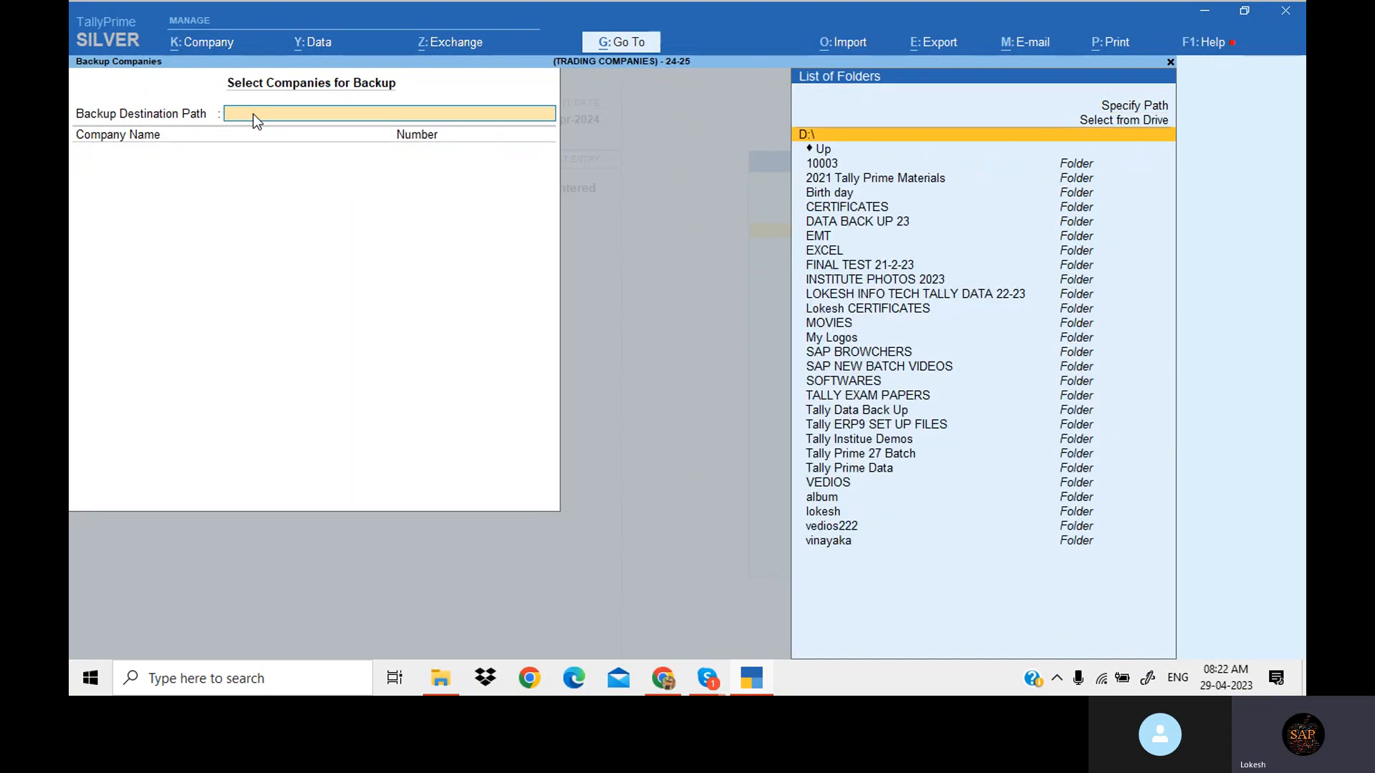
- Choose the DATA BACK UP 23 folder as the backup destination path
key("Down")
key("Down")
key("Down")
key("Down")
key("Down")
key("Down")
key("Down")
key("Down")
key("Down")
key("Down")
key("Down")
key("Down")
key("Down")
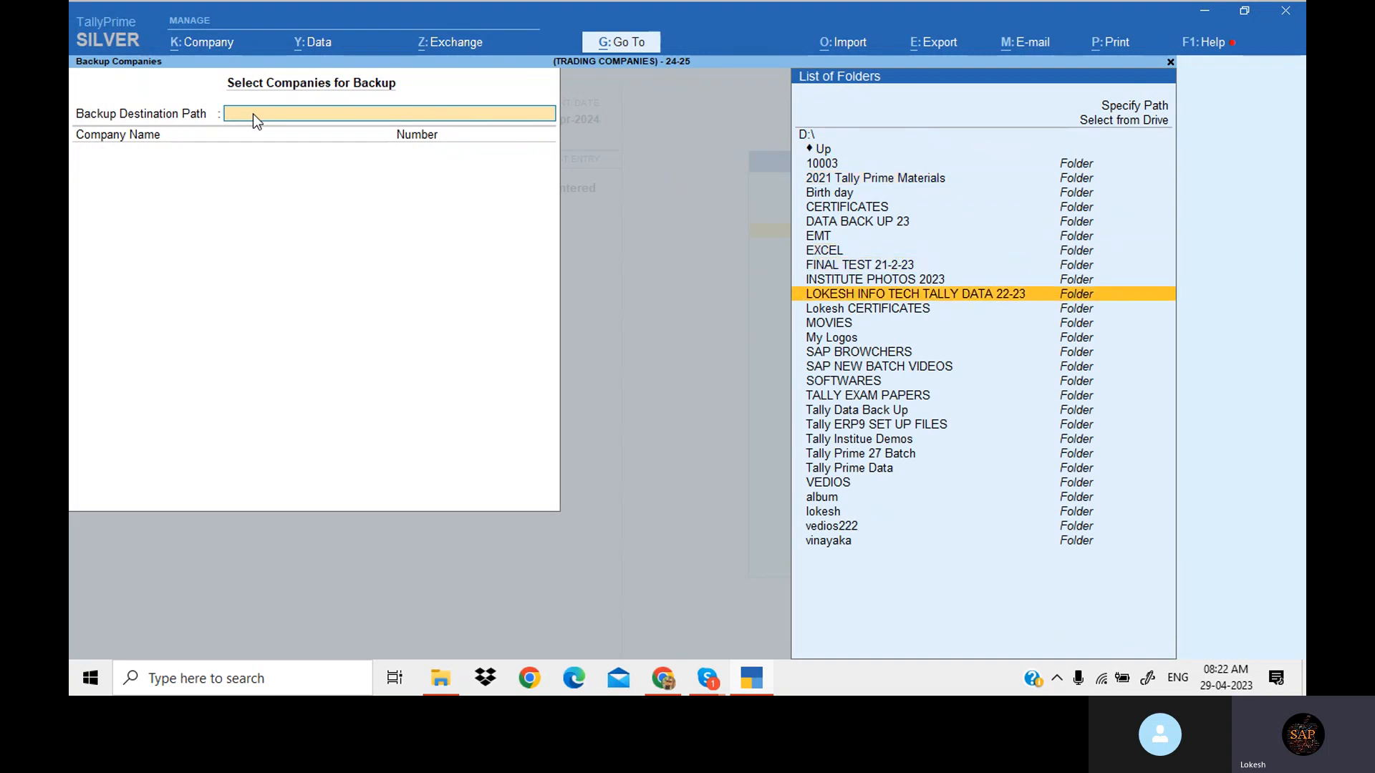
key("Up")
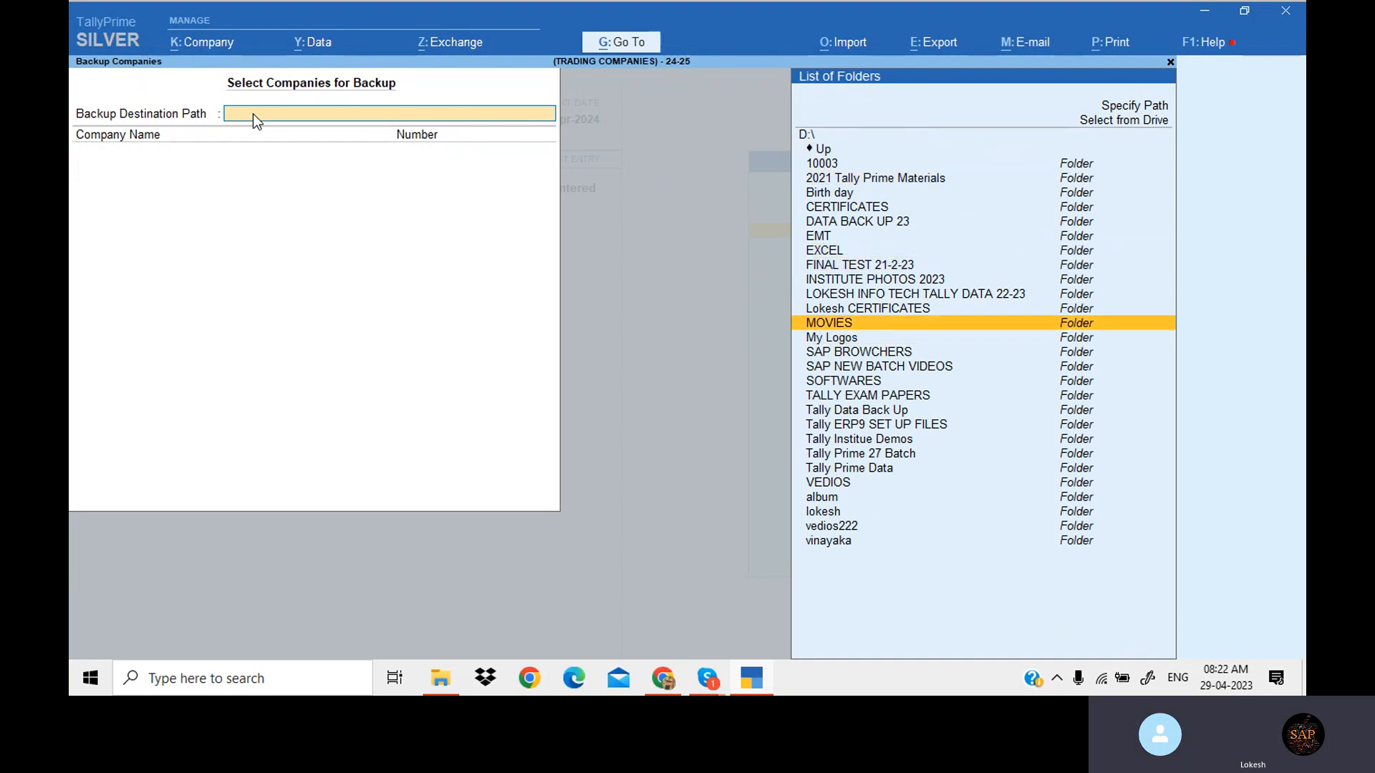
key("Up")
key("Up")
key("Up")
key("Up")
key("Up")
key("Up")
key("Up")
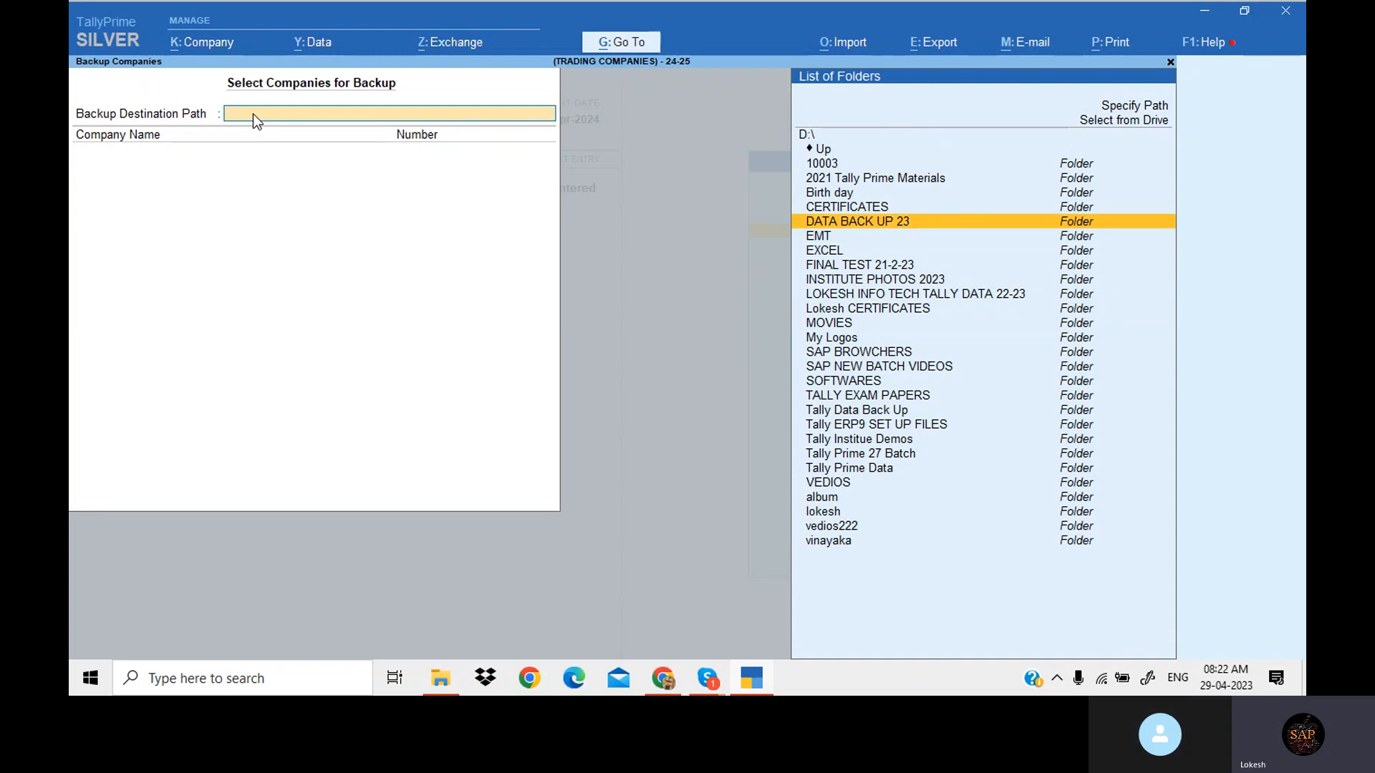
key("Return")
key("Return")
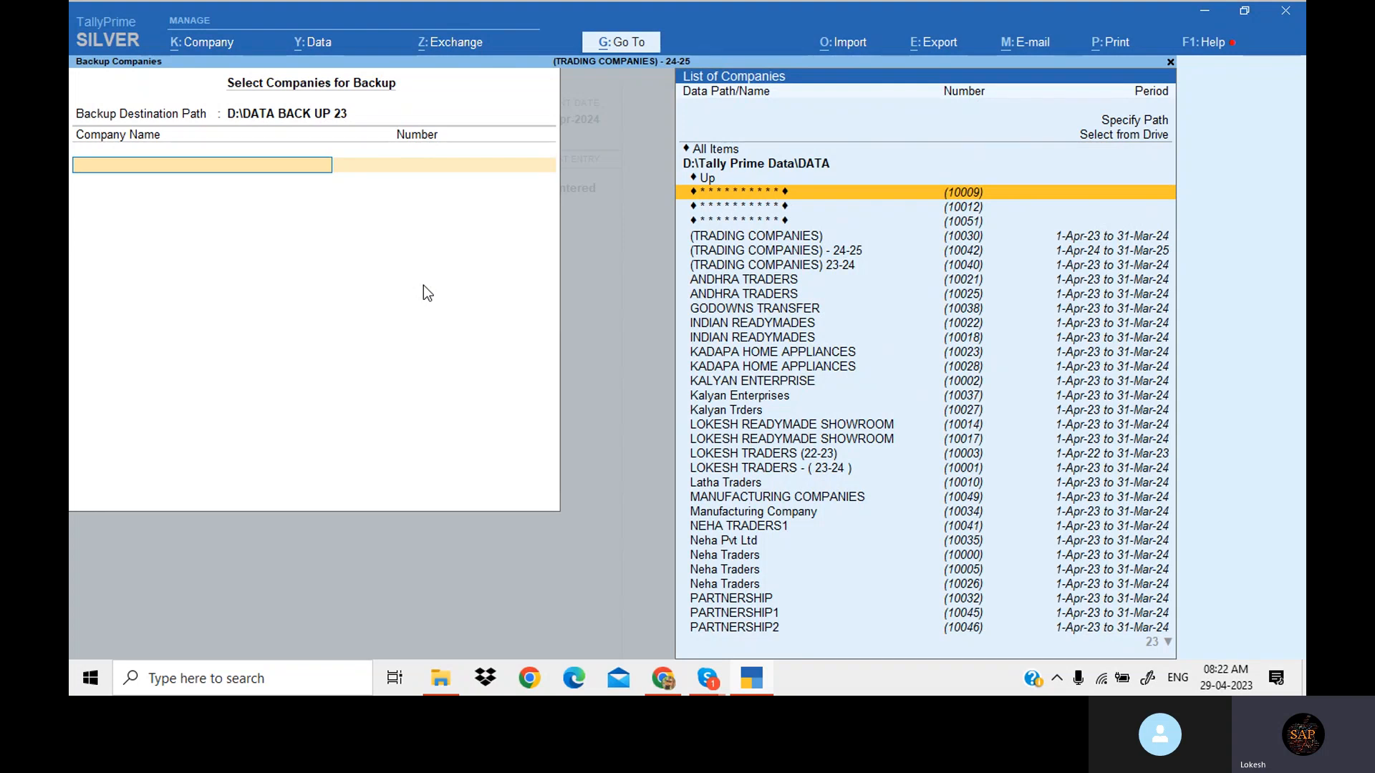
- Add the companies (TRADING COMPANIES), number 10030, and GODOWNS TRANSFER to the backup list
key("Down")
key("Down")
key("Down")
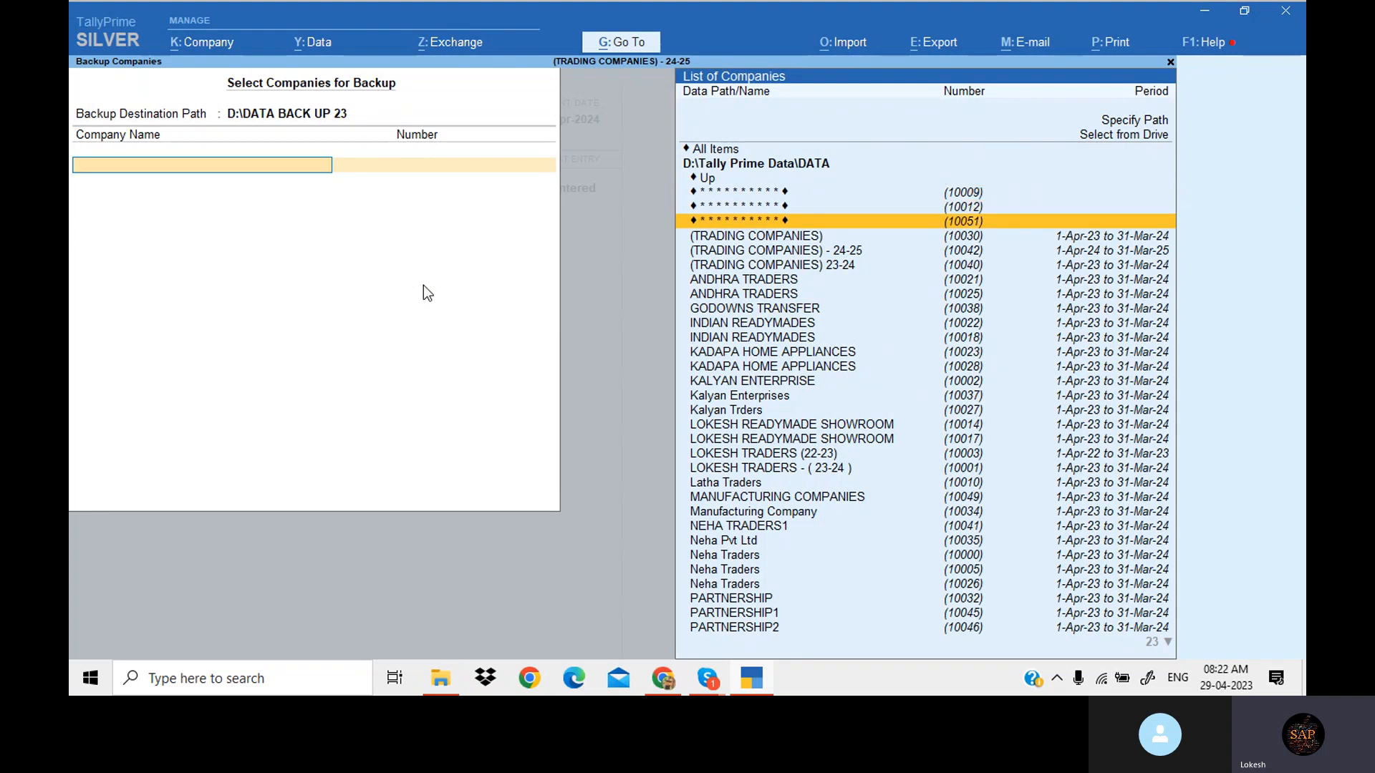
key("Return")
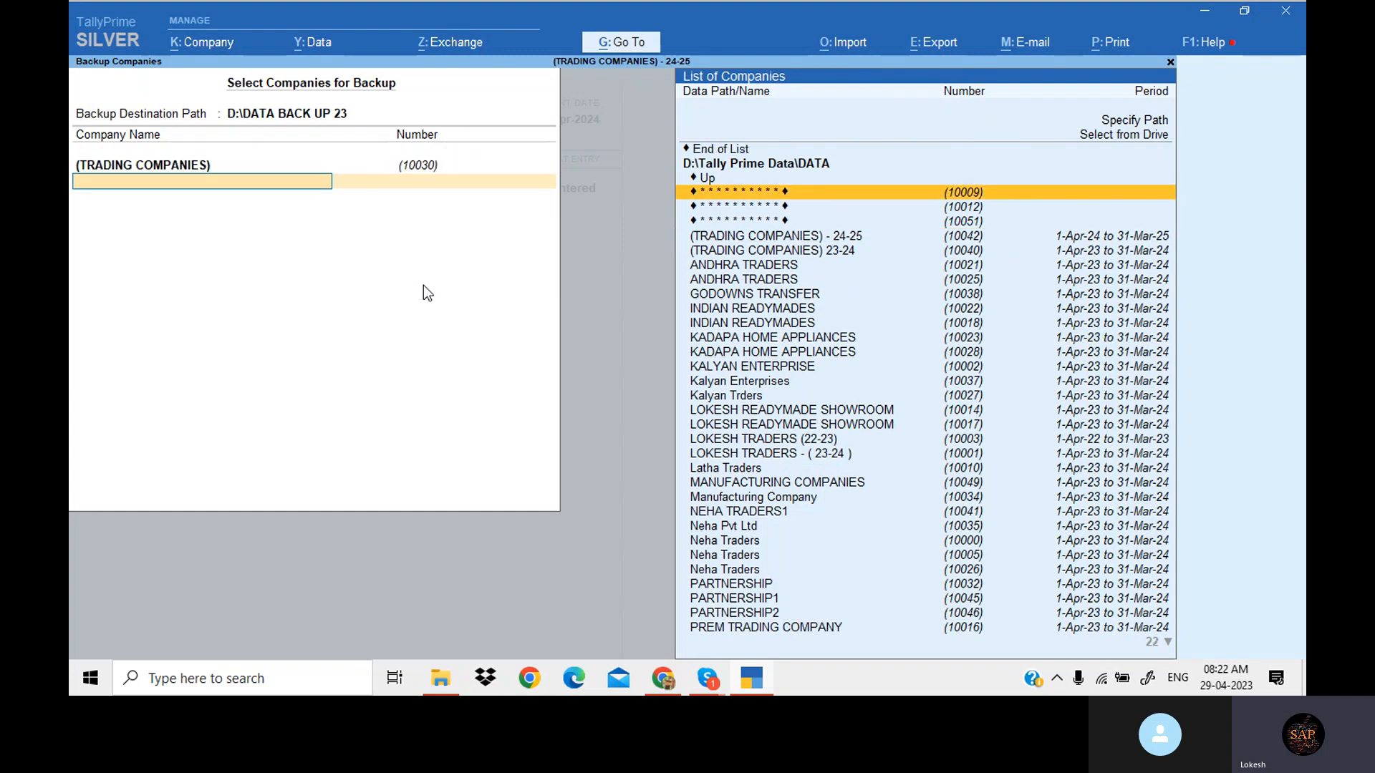
key("Down")
key("Down")
key("Down")
key("Down")
key("Down")
key("Down")
key("Down")
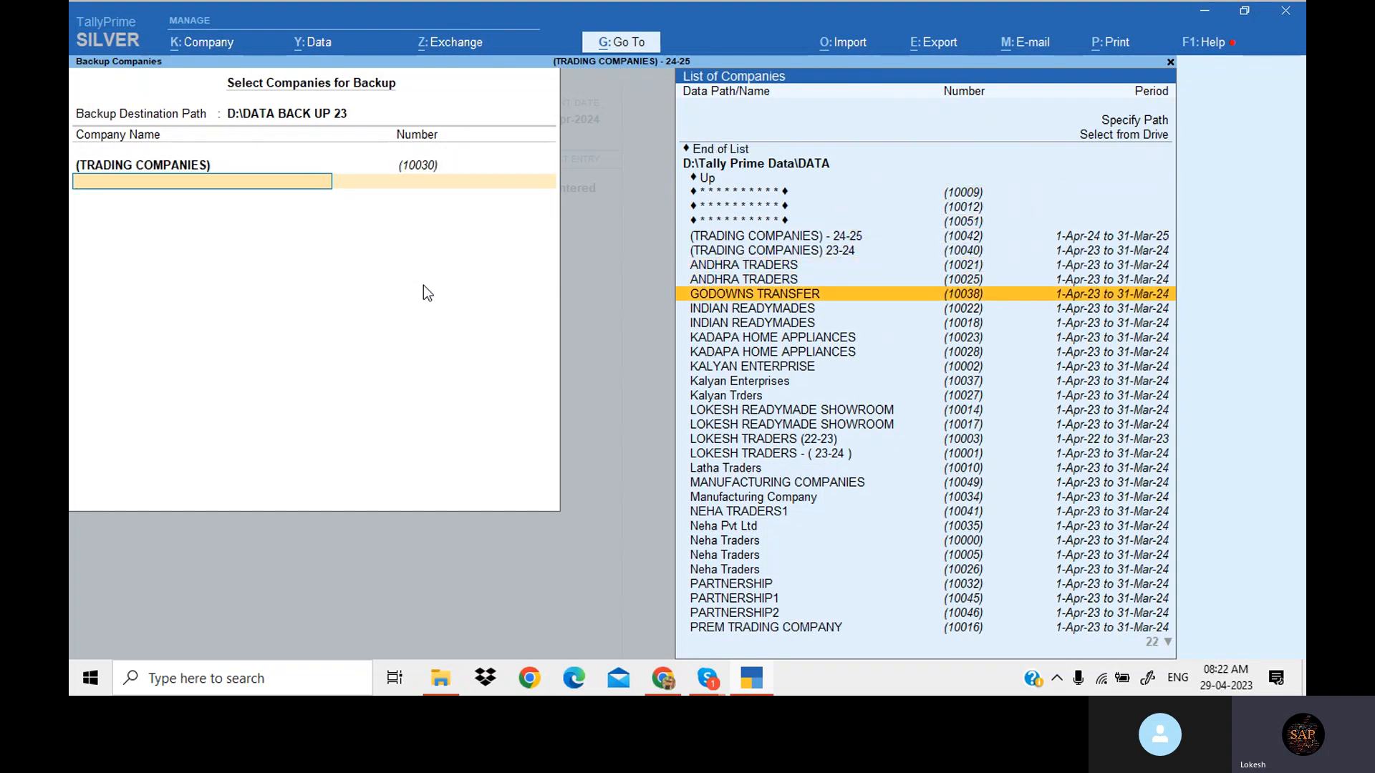
key("Return")
- Add the company Latha Traders to the backup list
key("Down")
key("Down")
key("Down")
key("Down")
key("Down")
key("Down")
key("Down")
key("Down")
key("Down")
key("Down")
key("Down")
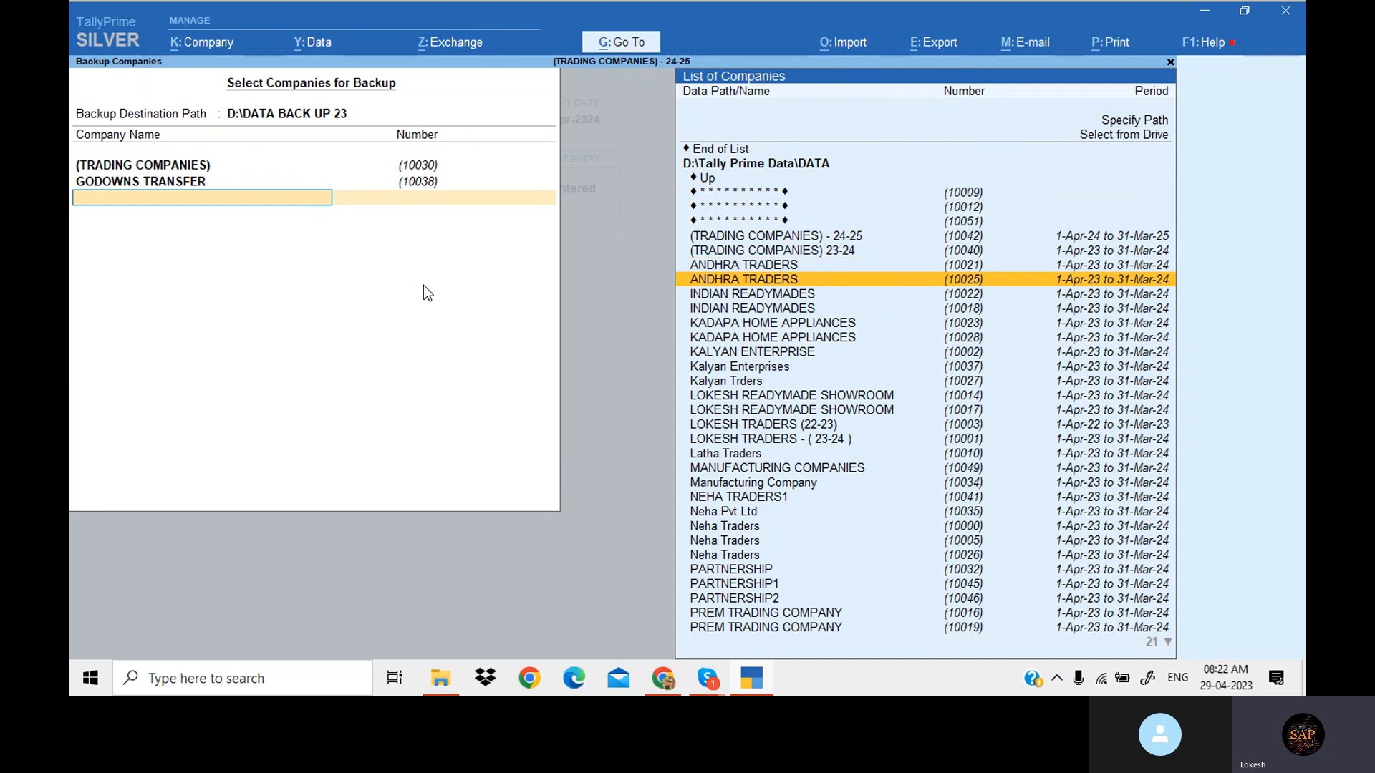
key("Down")
key("Down")
key("Down")
key("Down")
key("Down")
key("Down")
key("Down")
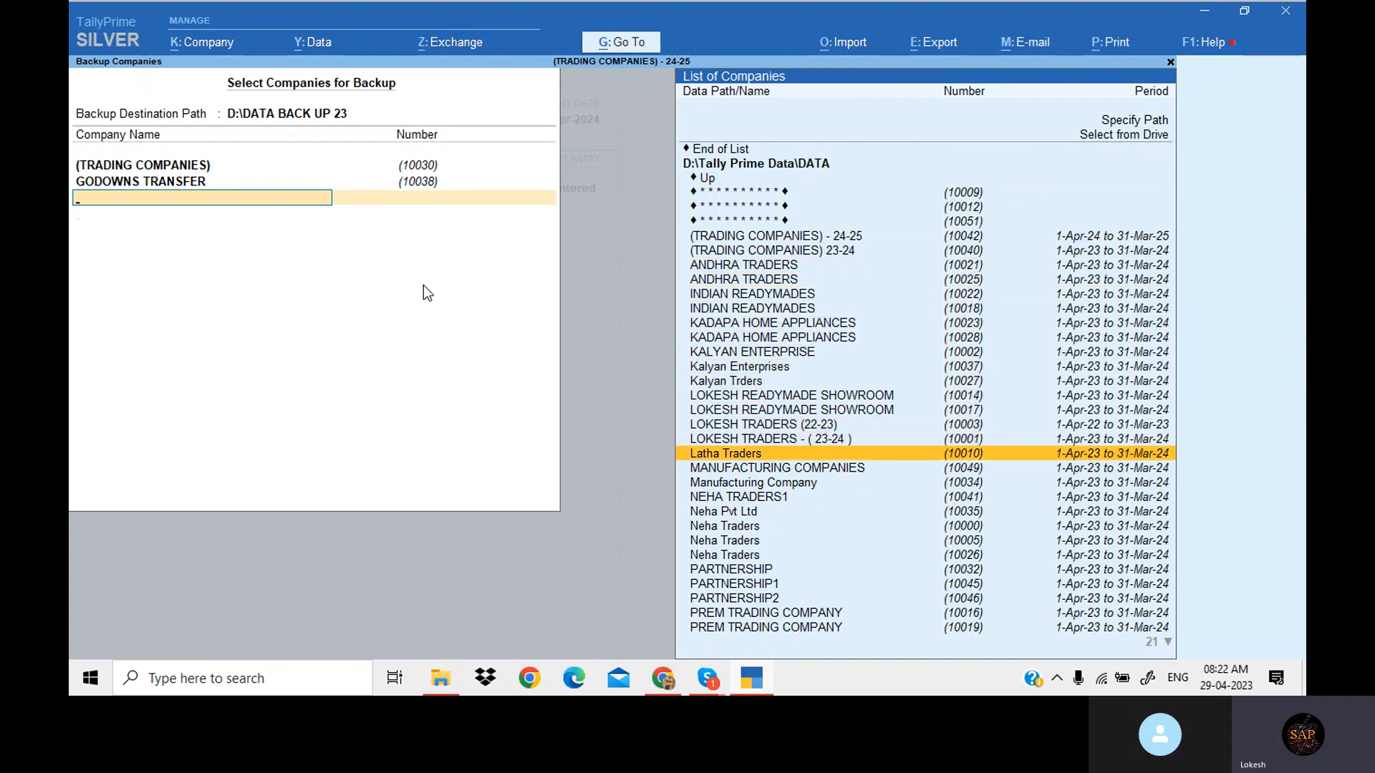
key("Return")
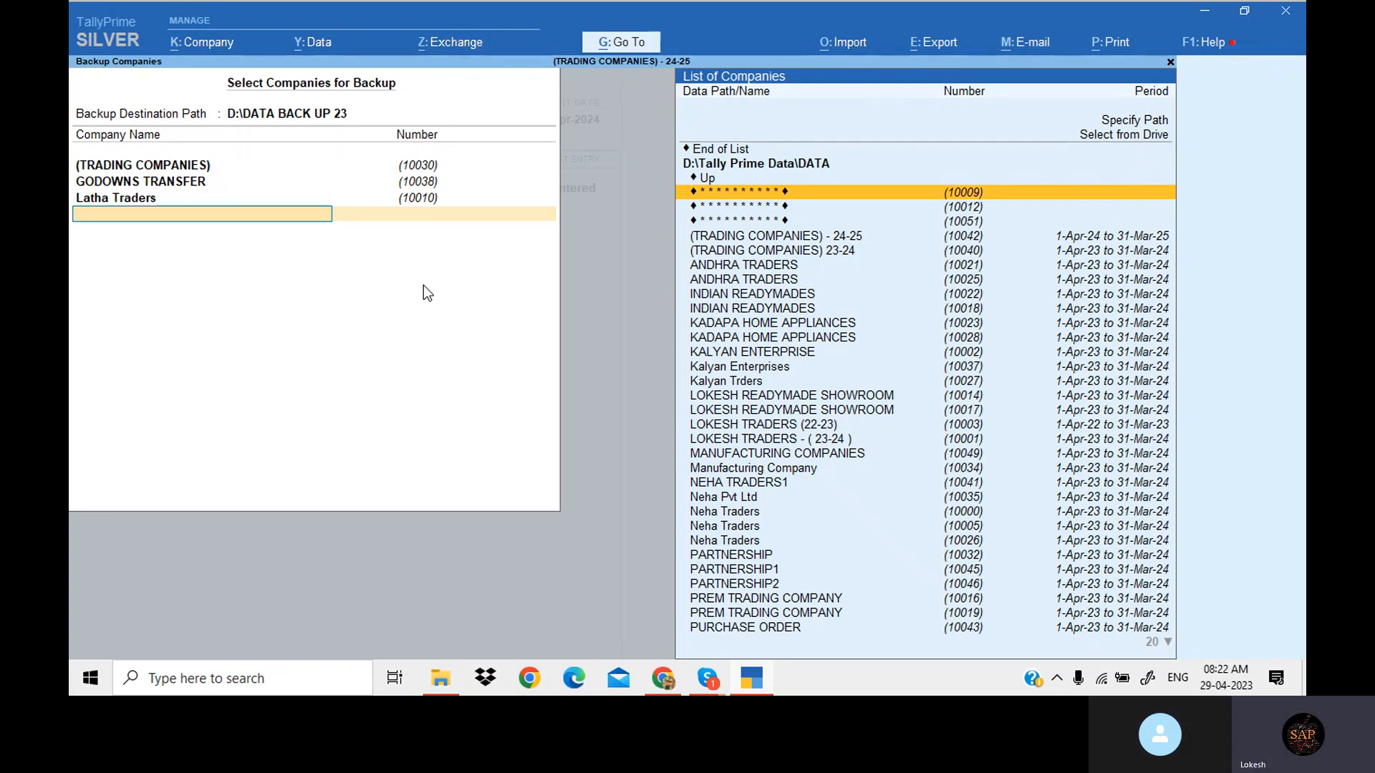
- End the list of companies selected for backup
key("Up")
key("Up")
key("Up")
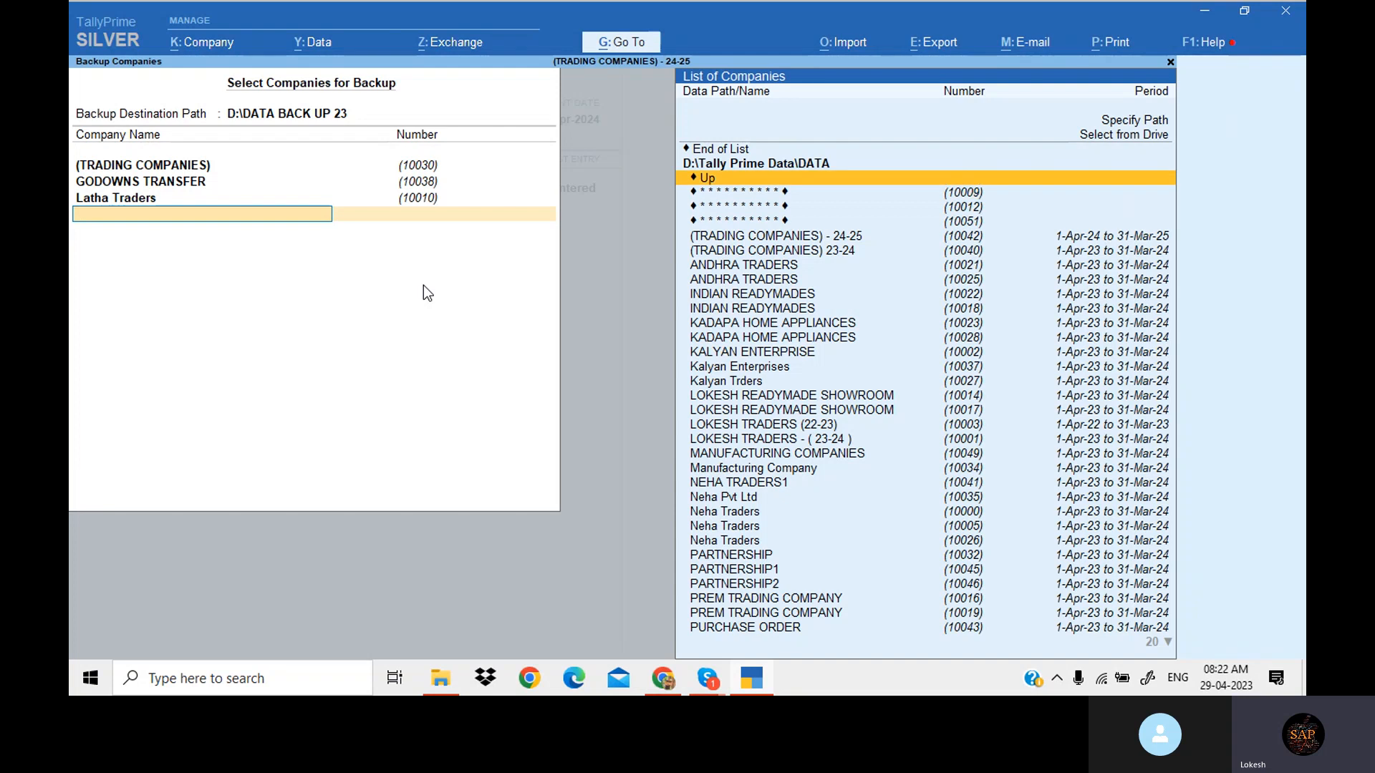
key("Return")
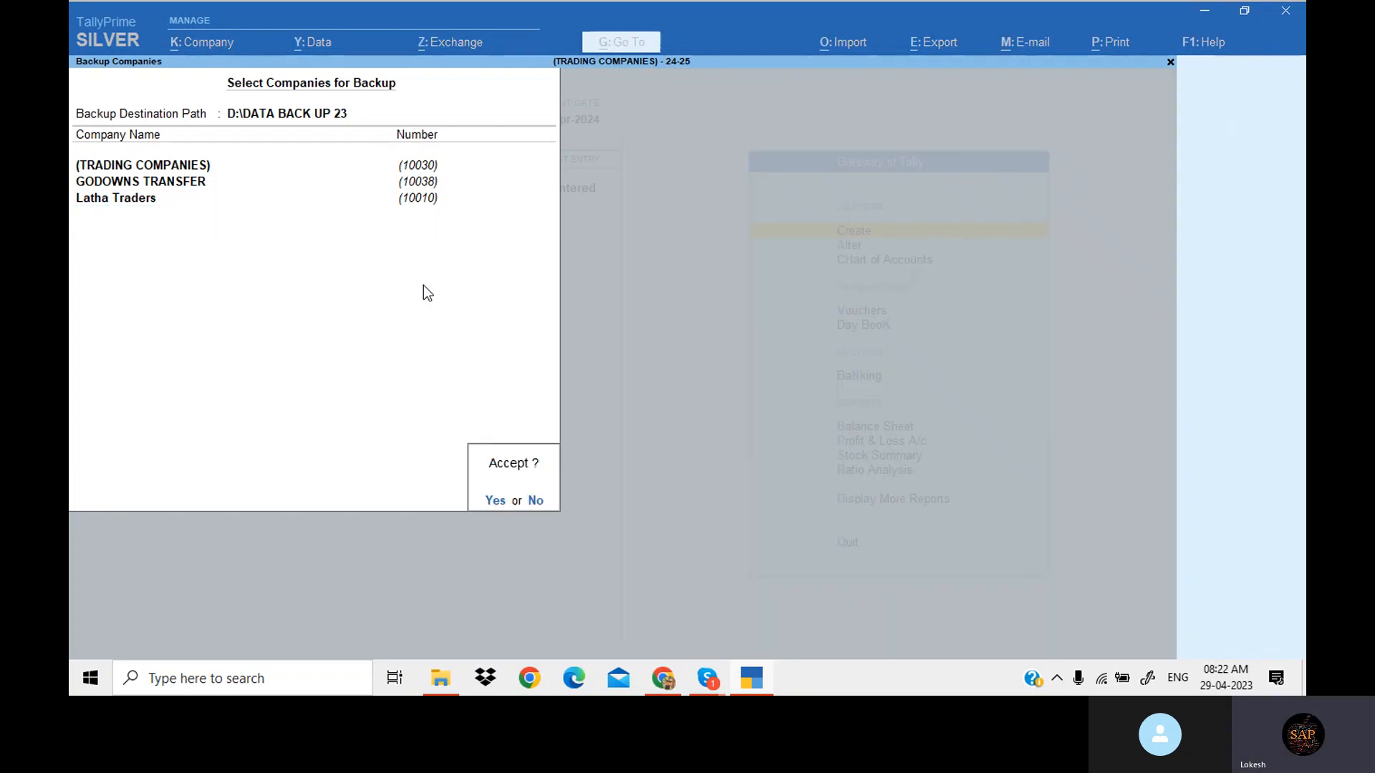
- Run the backup of the selected companies and check the backup files in D:\DATA BACK UP 23 in File Explorer
key("Return")
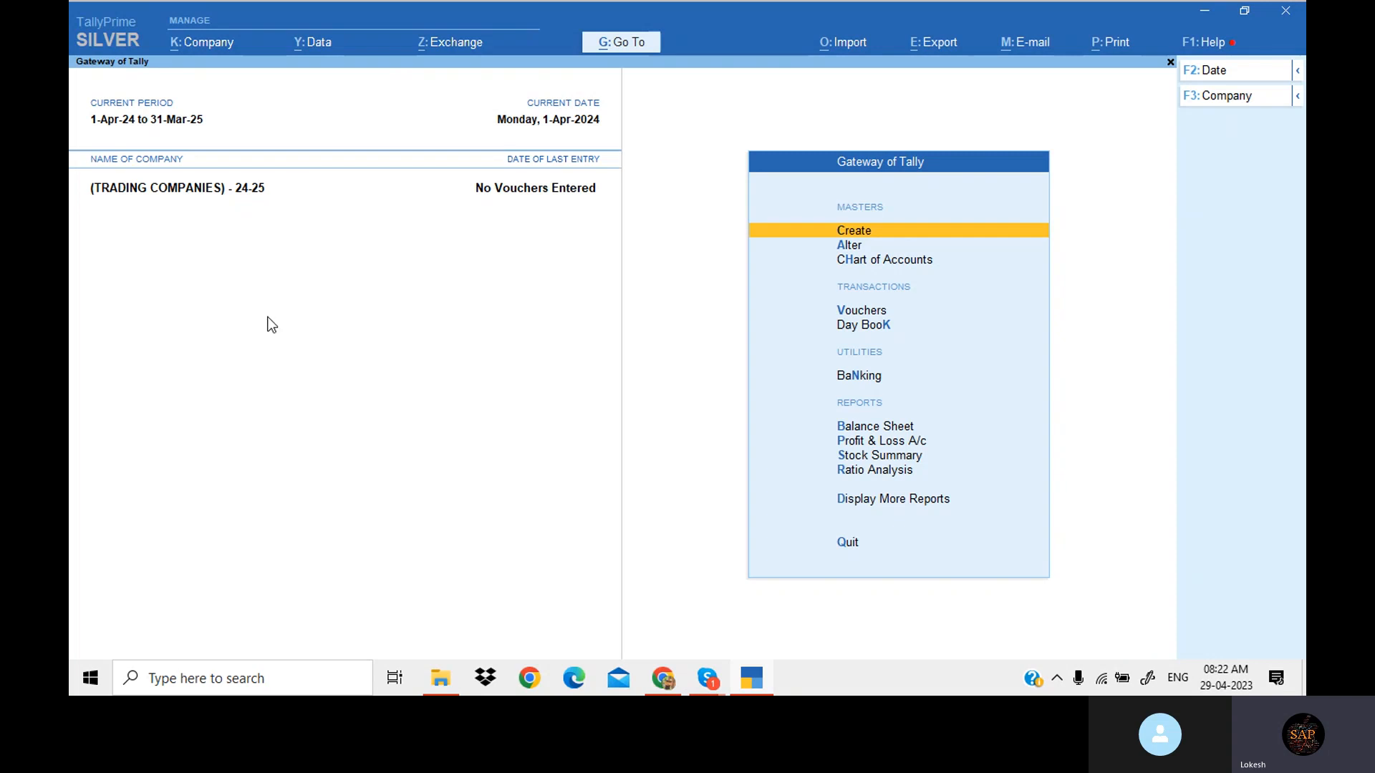
left_click(444, 686)
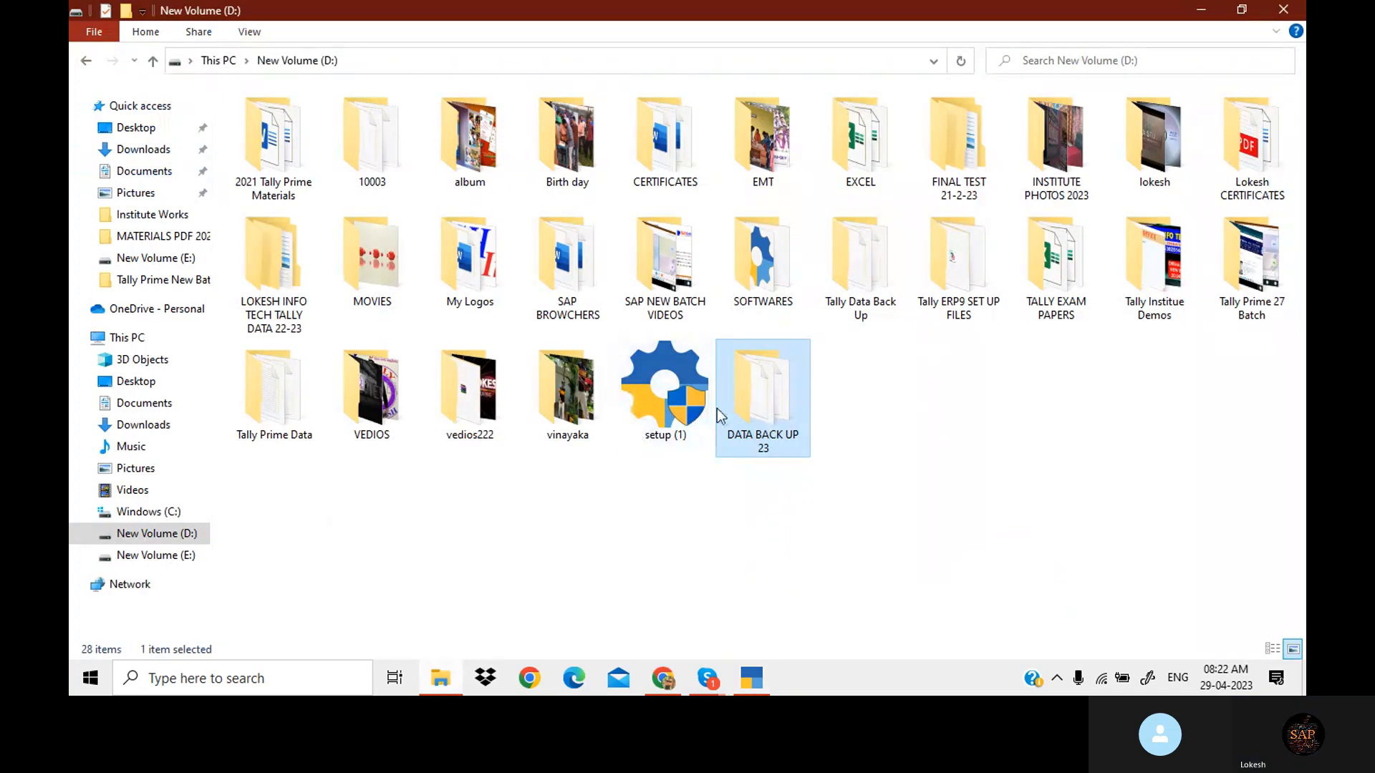
double_click(750, 405)
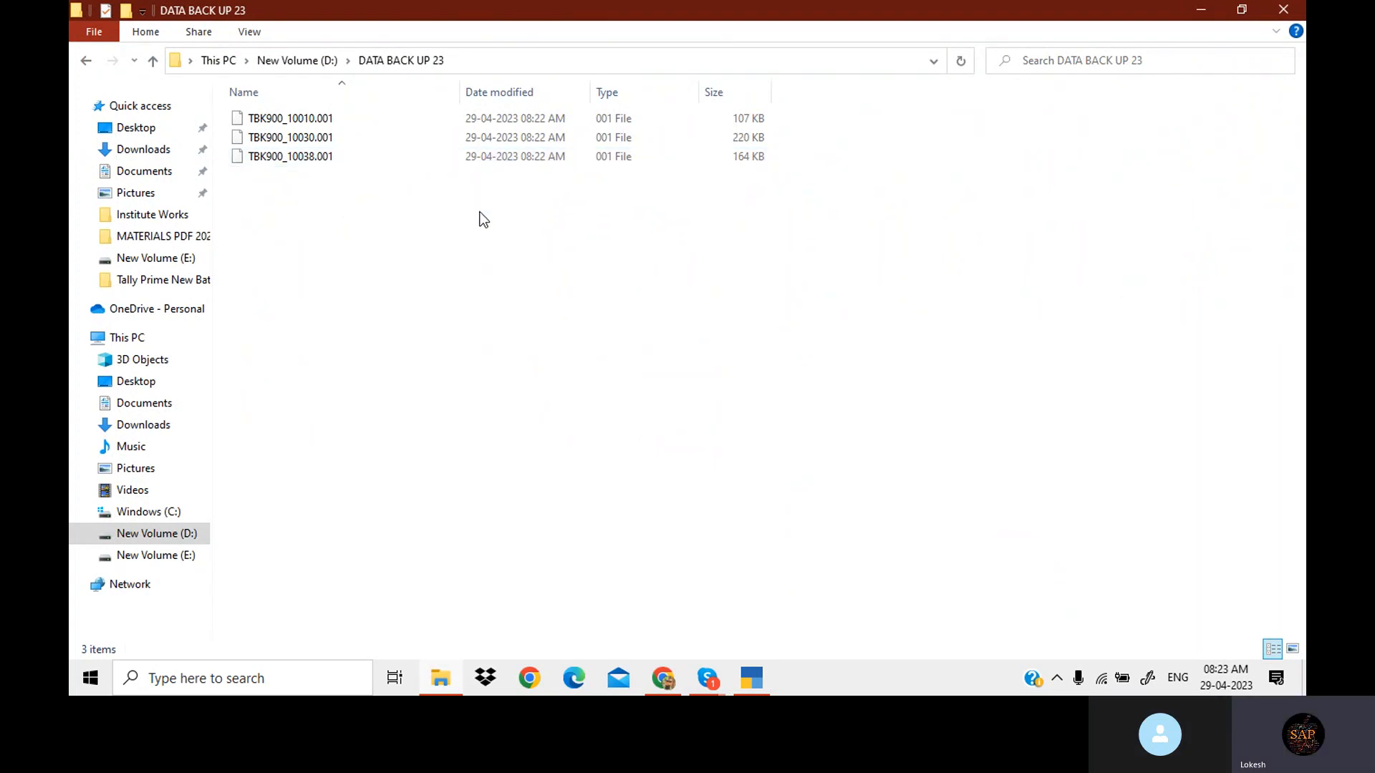
- Switch back to TallyPrime and shut the company (TRADING COMPANIES) - 24-25
left_click(759, 679)
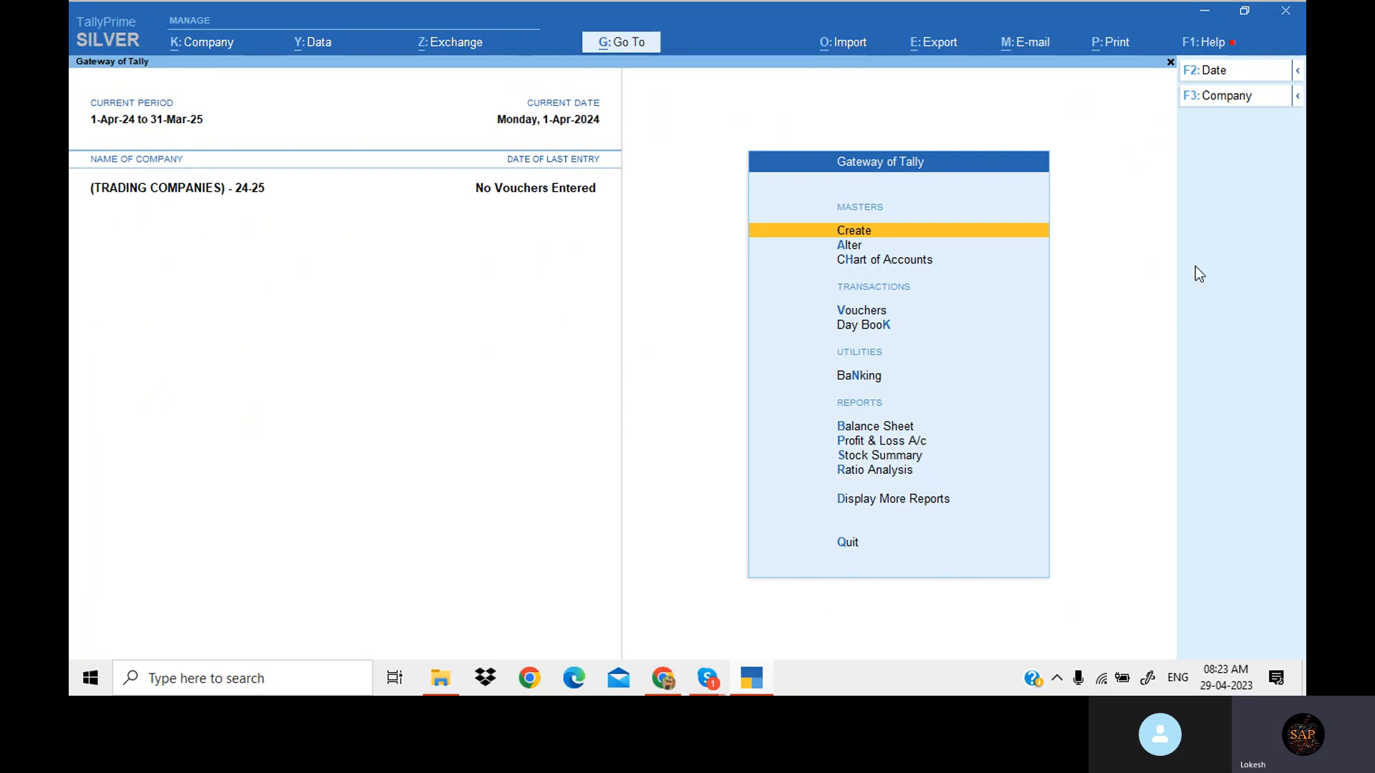
left_click(1245, 102)
key("Up")
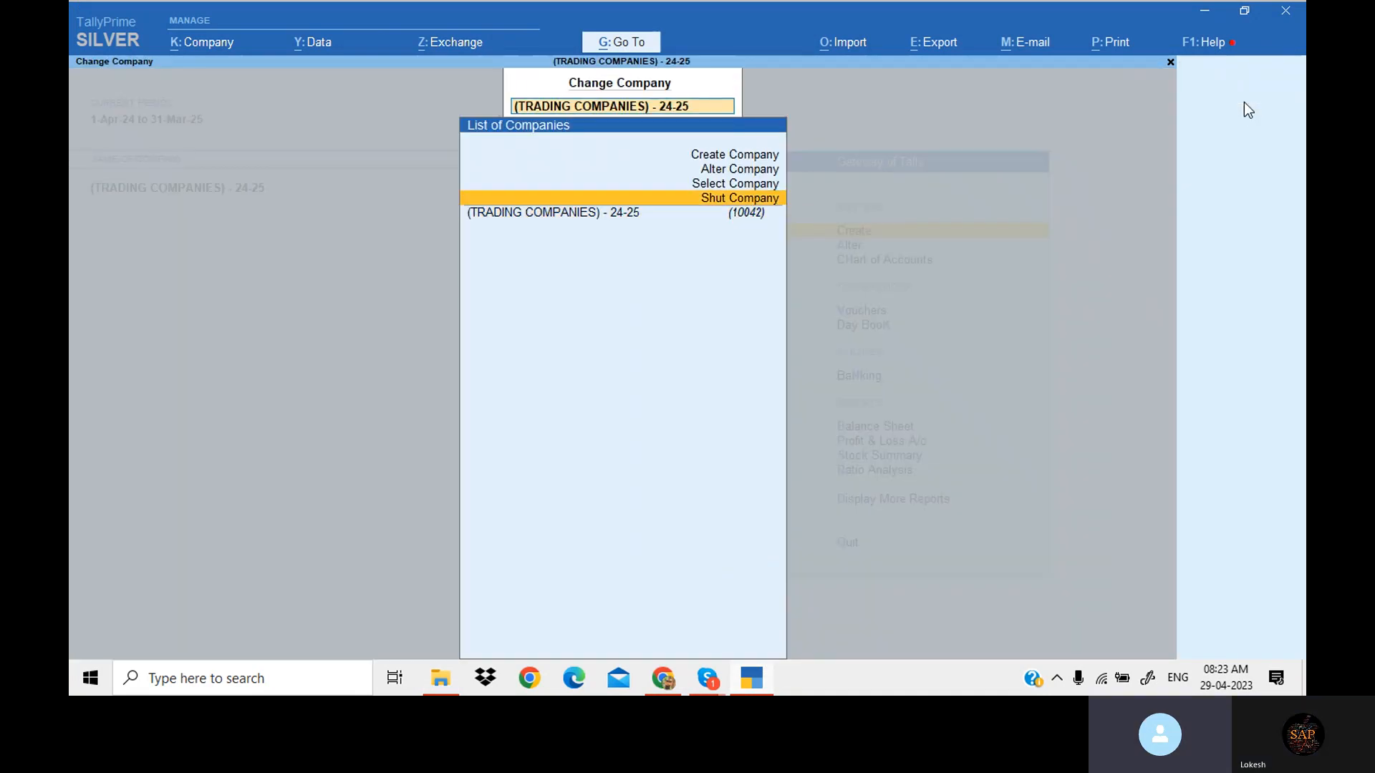
key("Return")
key("Return")
key("y")
- Load the company (TRADING COMPANIES), number 10030
key("Down")
key("Down")
key("Down")
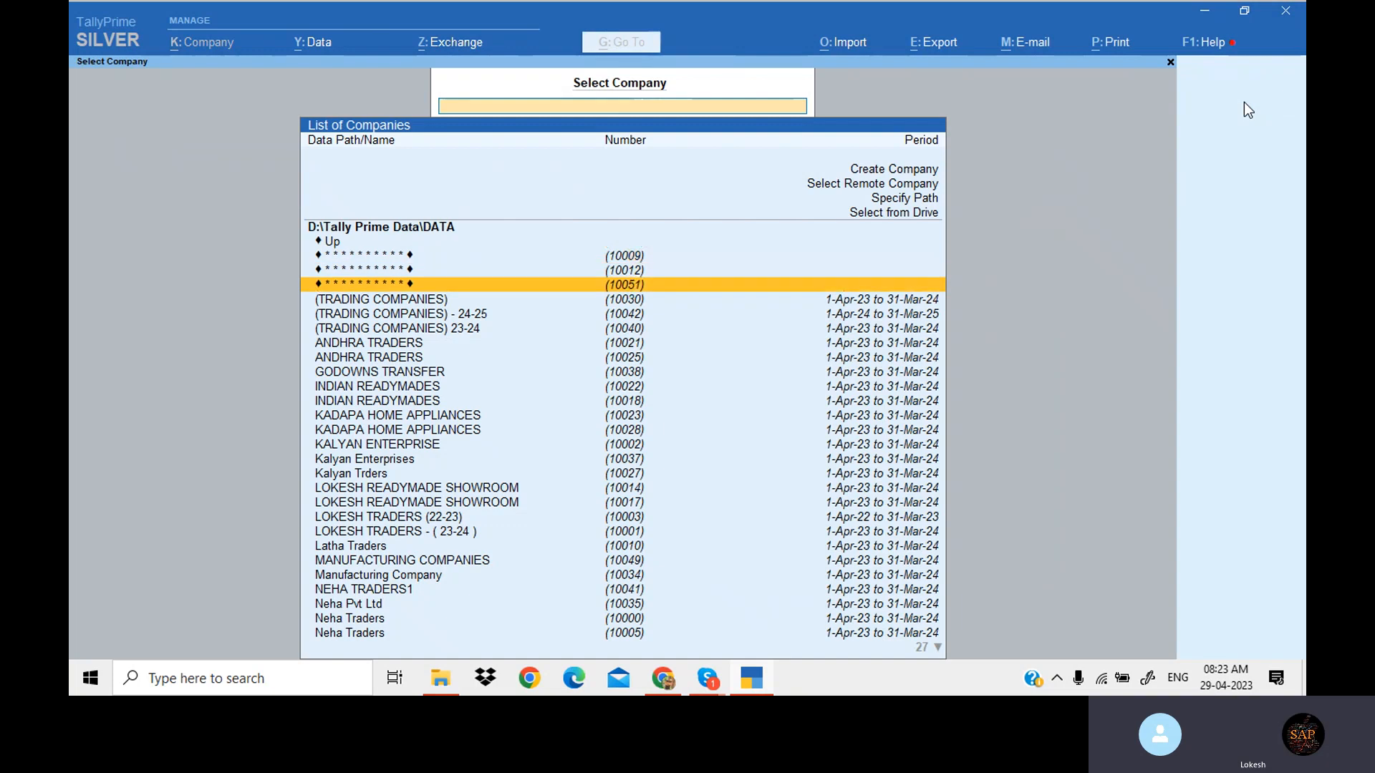
key("Return")
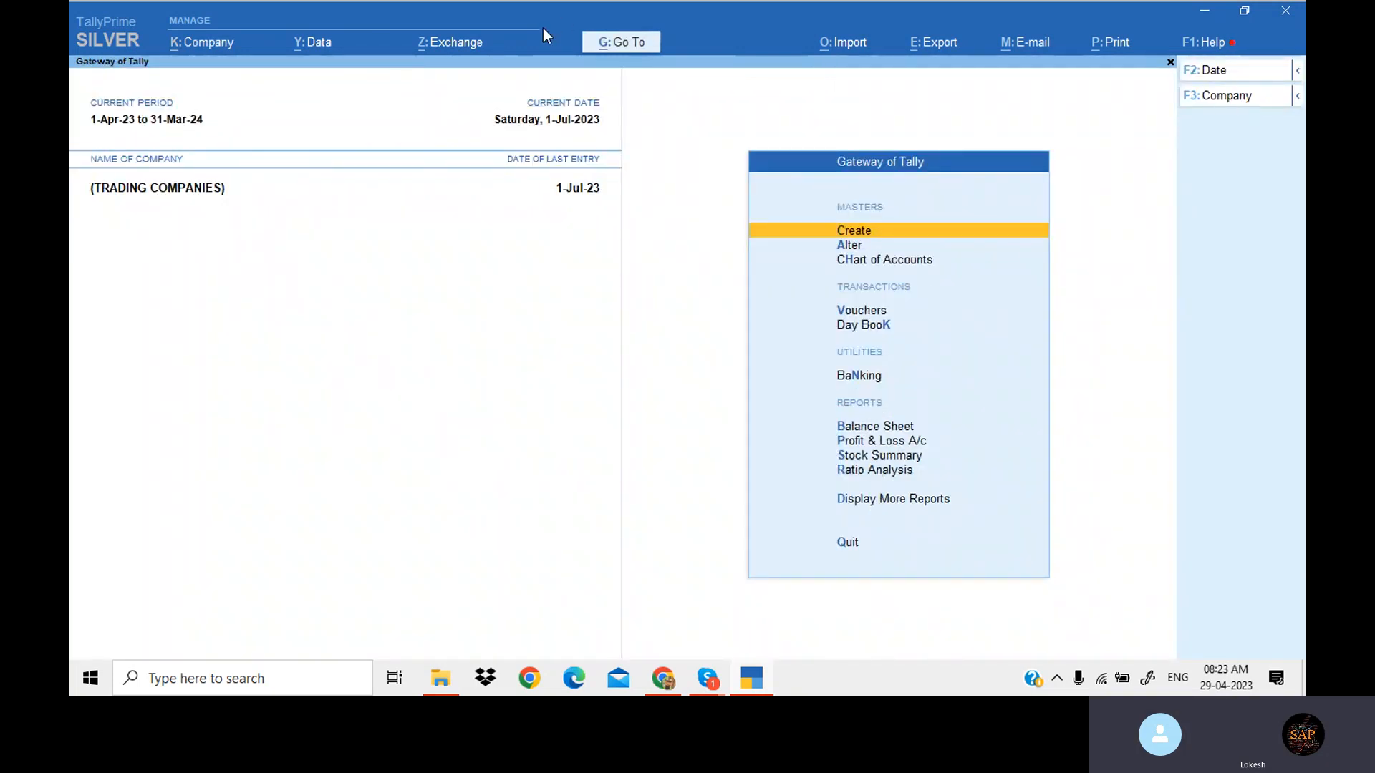
- Delete the loaded company (TRADING COMPANIES) from its alteration screen
left_click(208, 53)
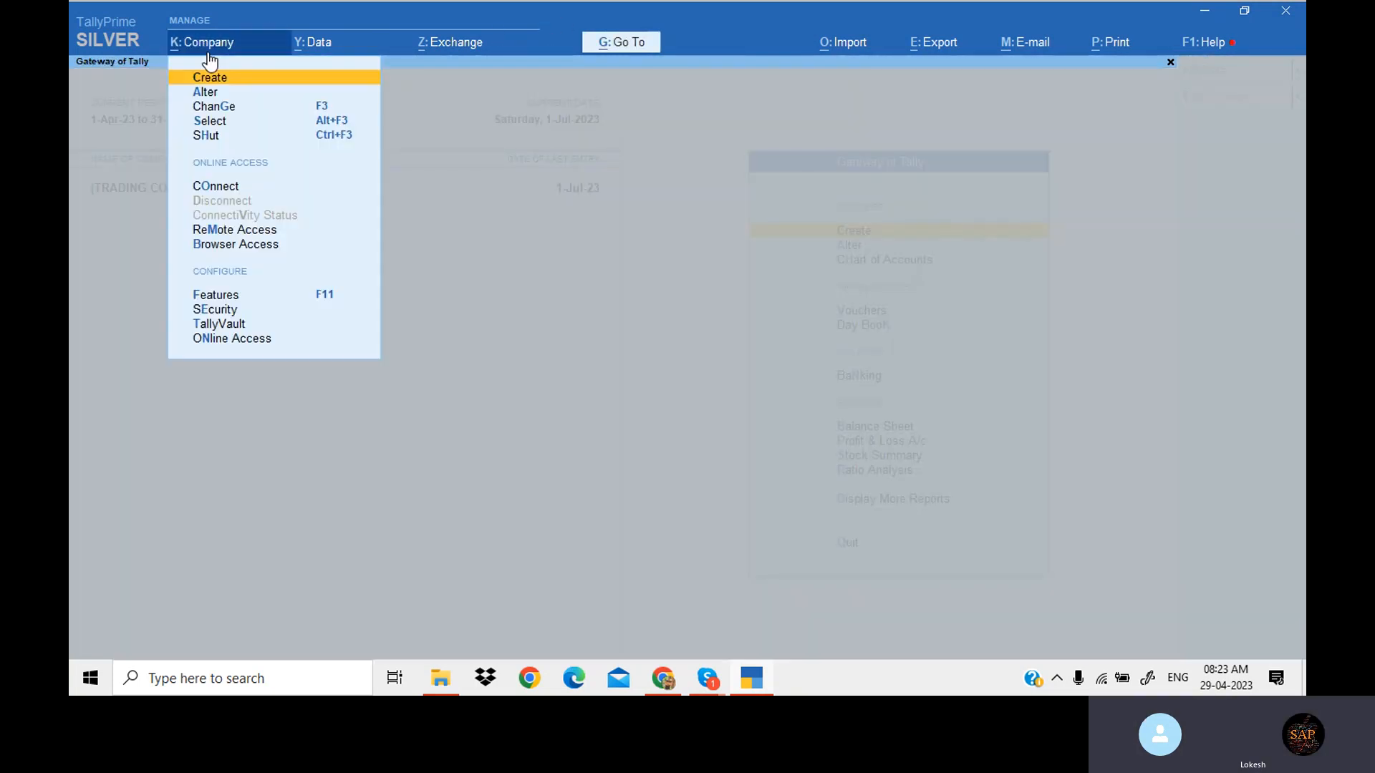
key("Down")
key("Return")
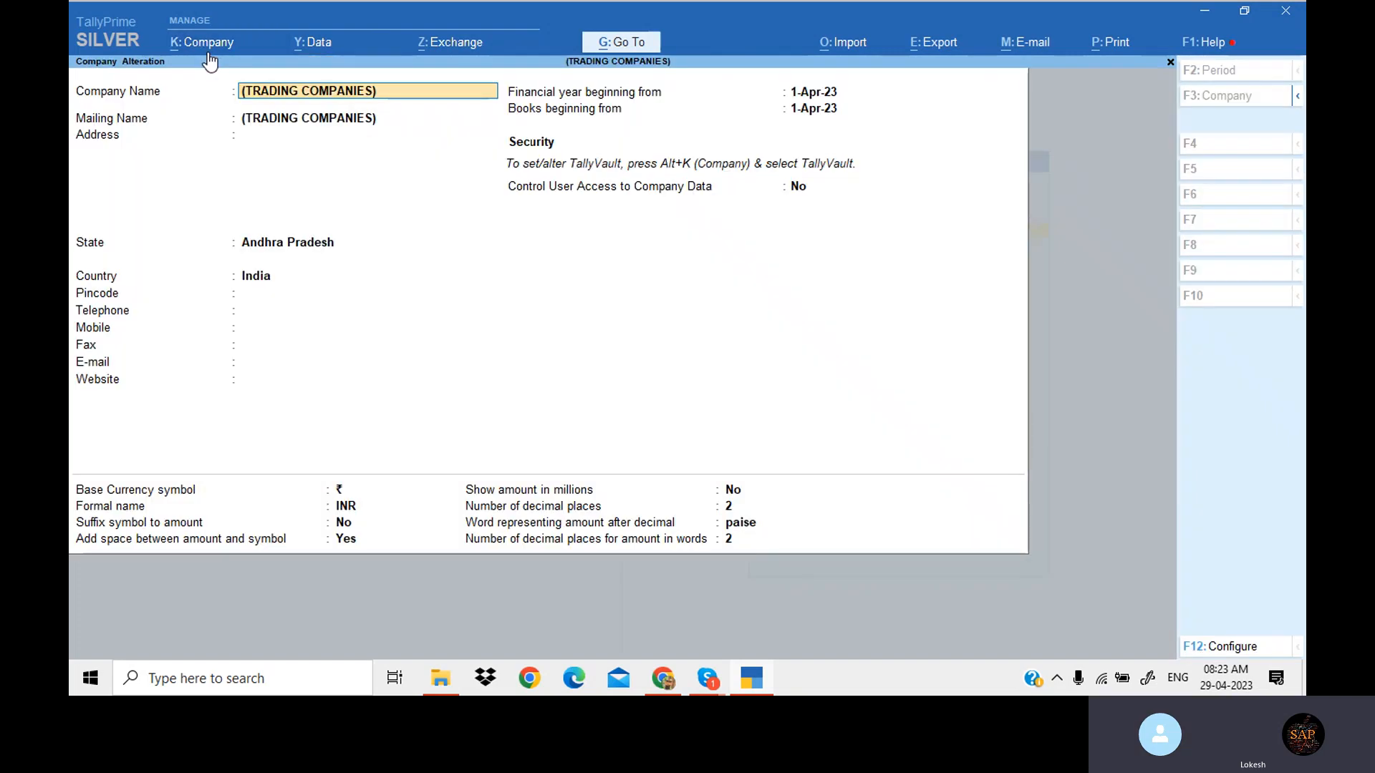
key("alt+d")
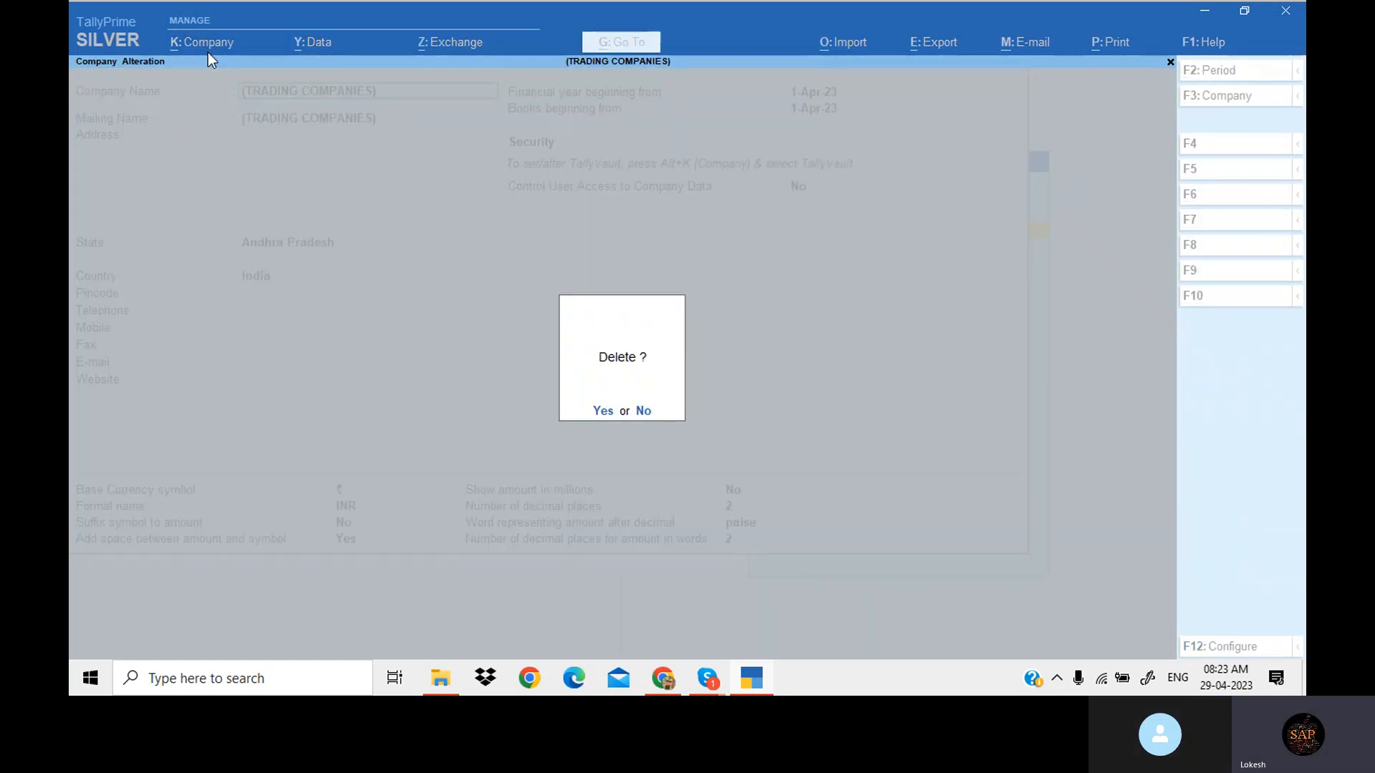
key("y")
key("y")
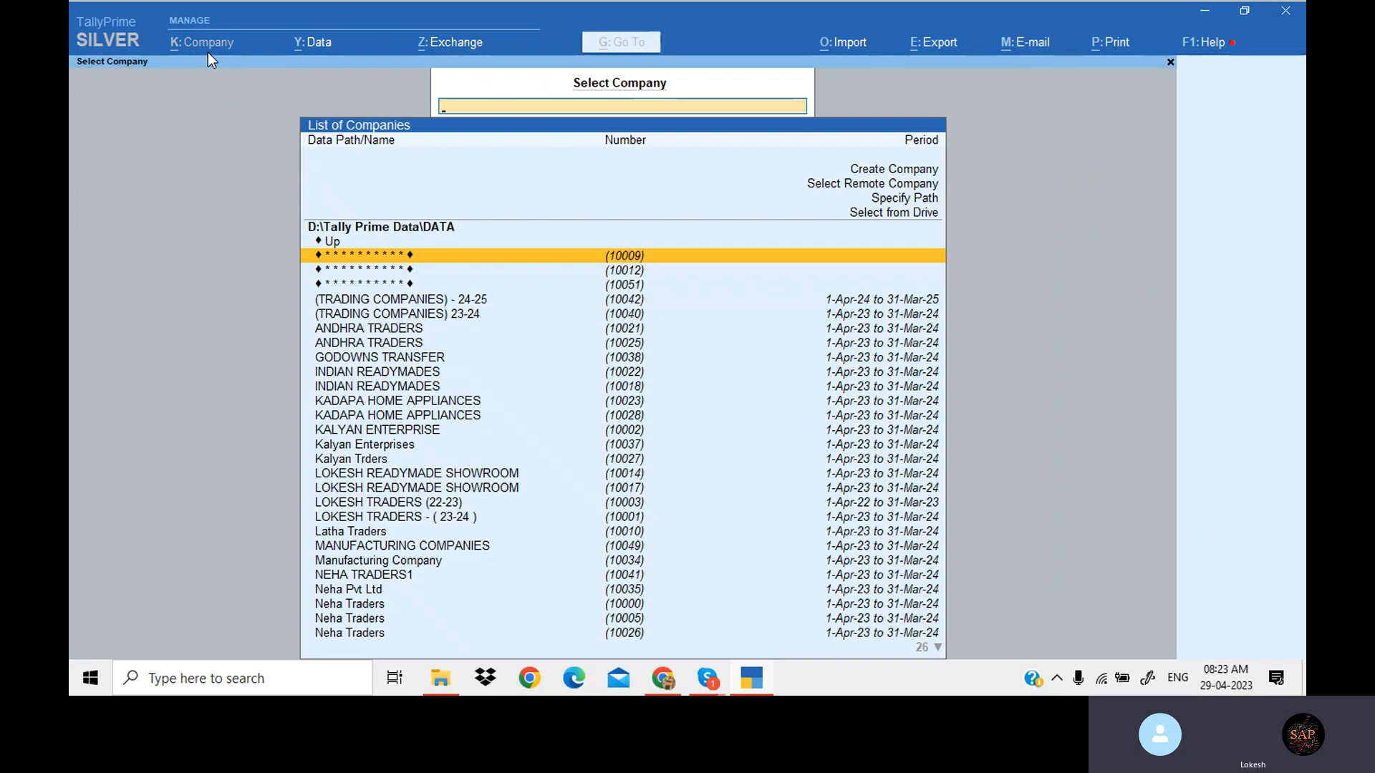
- Load the company GODOWNS TRANSFER, number 10038
key("Down")
key("Down")
key("Down")
key("Down")
key("Down")
key("Down")
key("Down")
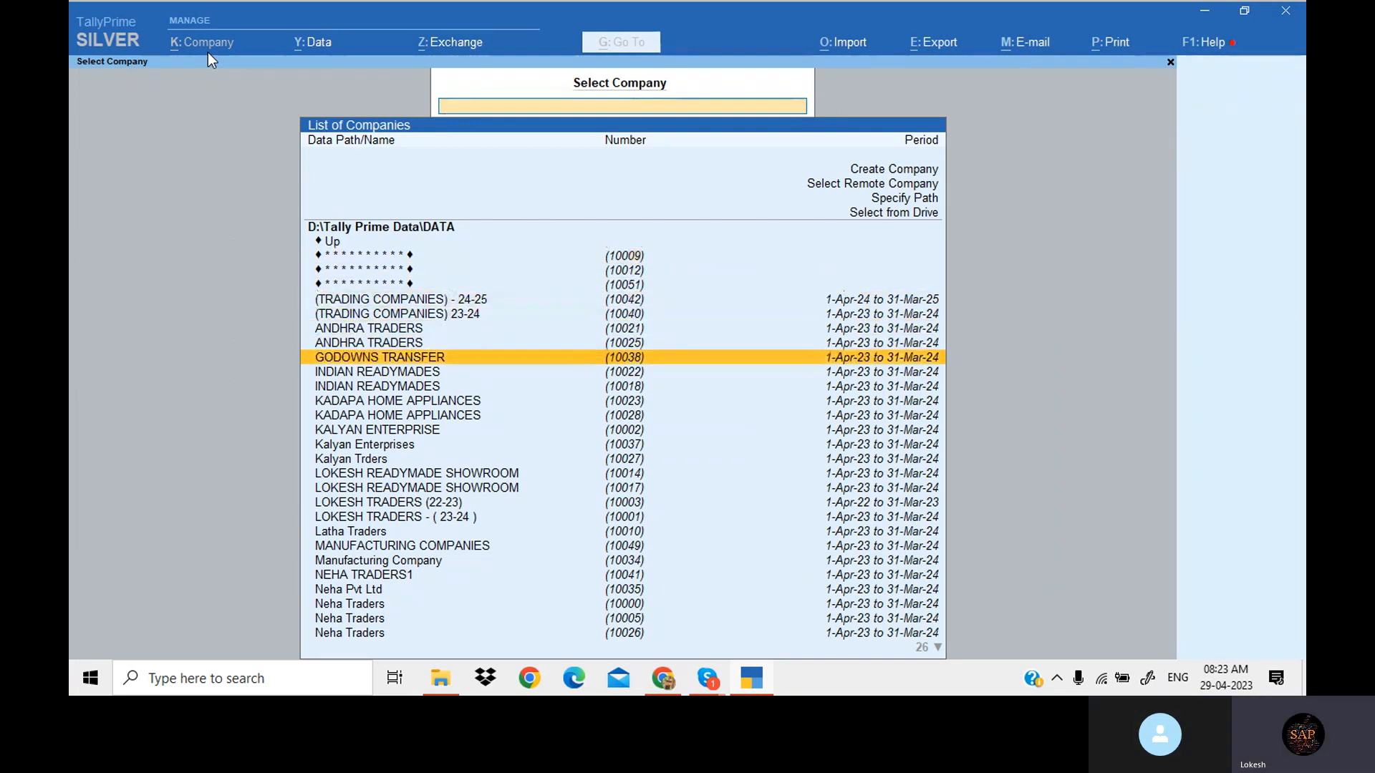
key("Return")
- Delete the loaded company GODOWNS TRANSFER from its alteration screen
left_click(207, 53)
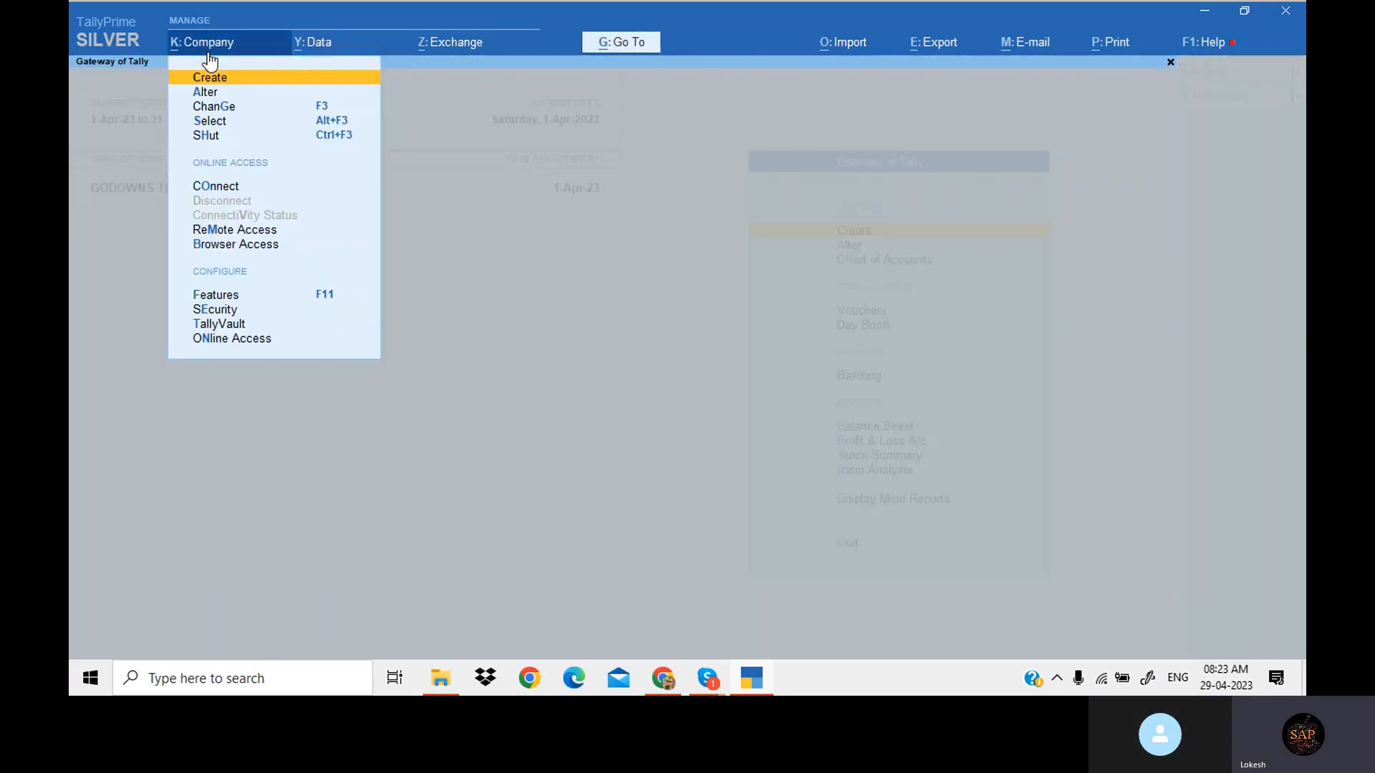
key("Down")
key("Return")
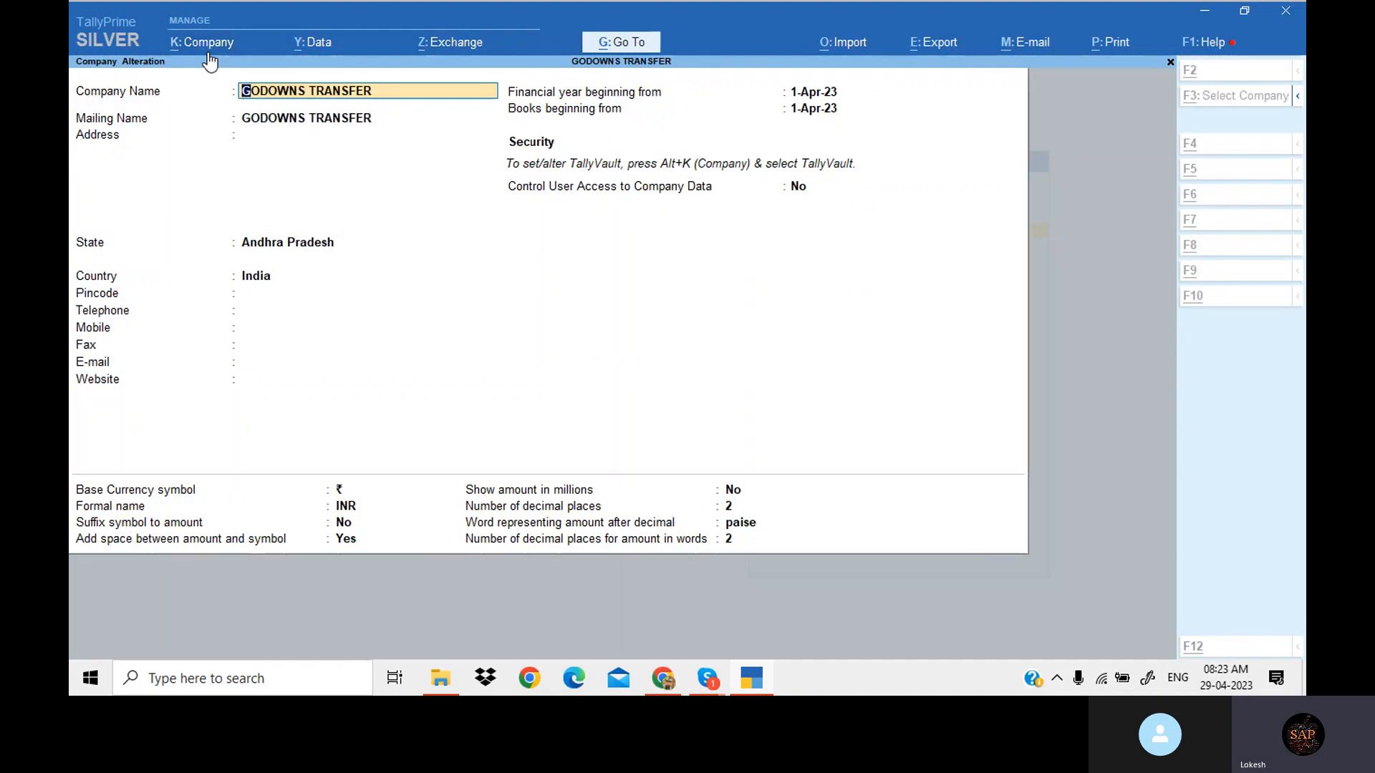
key("alt+d")
key("y")
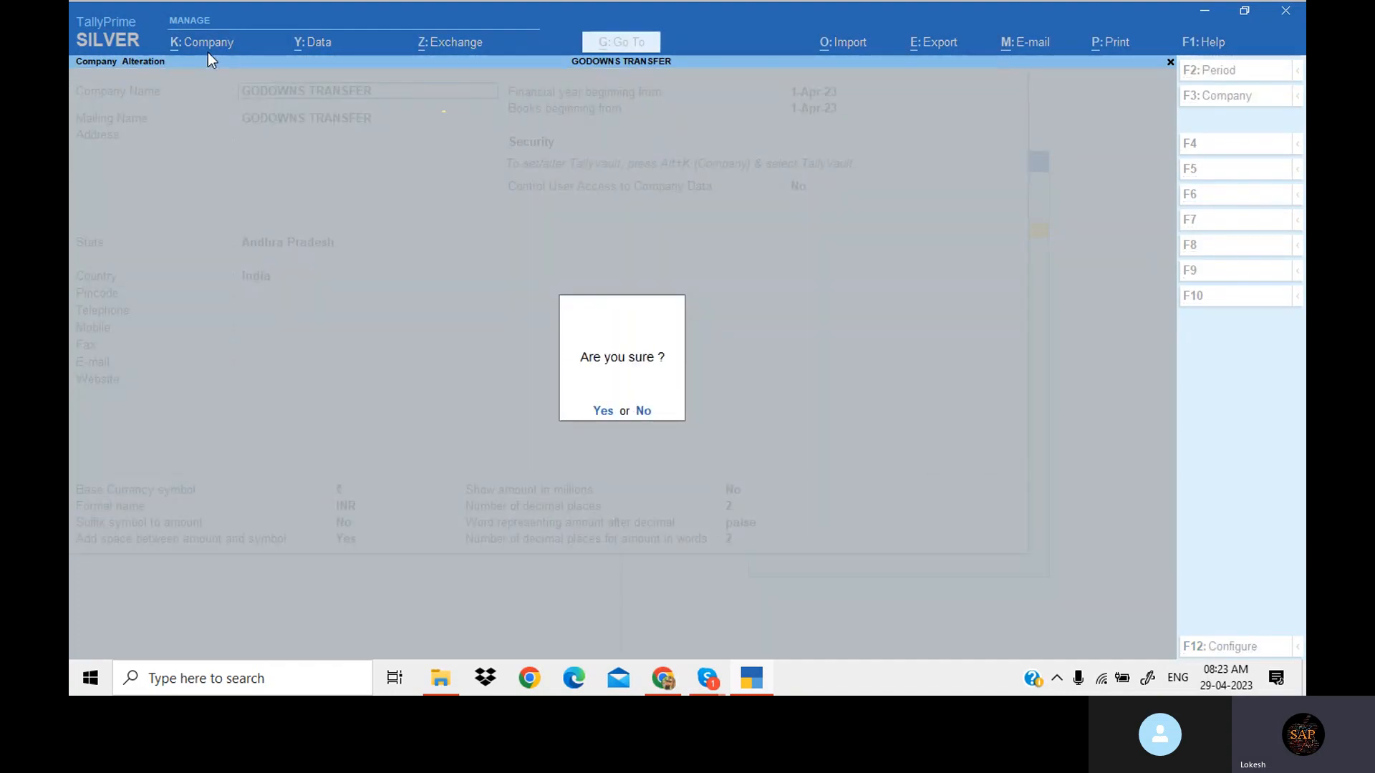
key("y")
- Load the company Latha Traders, number 10010
key("Down")
key("Down")
key("Down")
key("Down")
key("Down")
key("Down")
key("Down")
key("Down")
key("Down")
key("Down")
key("Down")
key("Down")
key("Down")
key("Down")
key("Down")
key("Down")
key("Down")
key("Down")
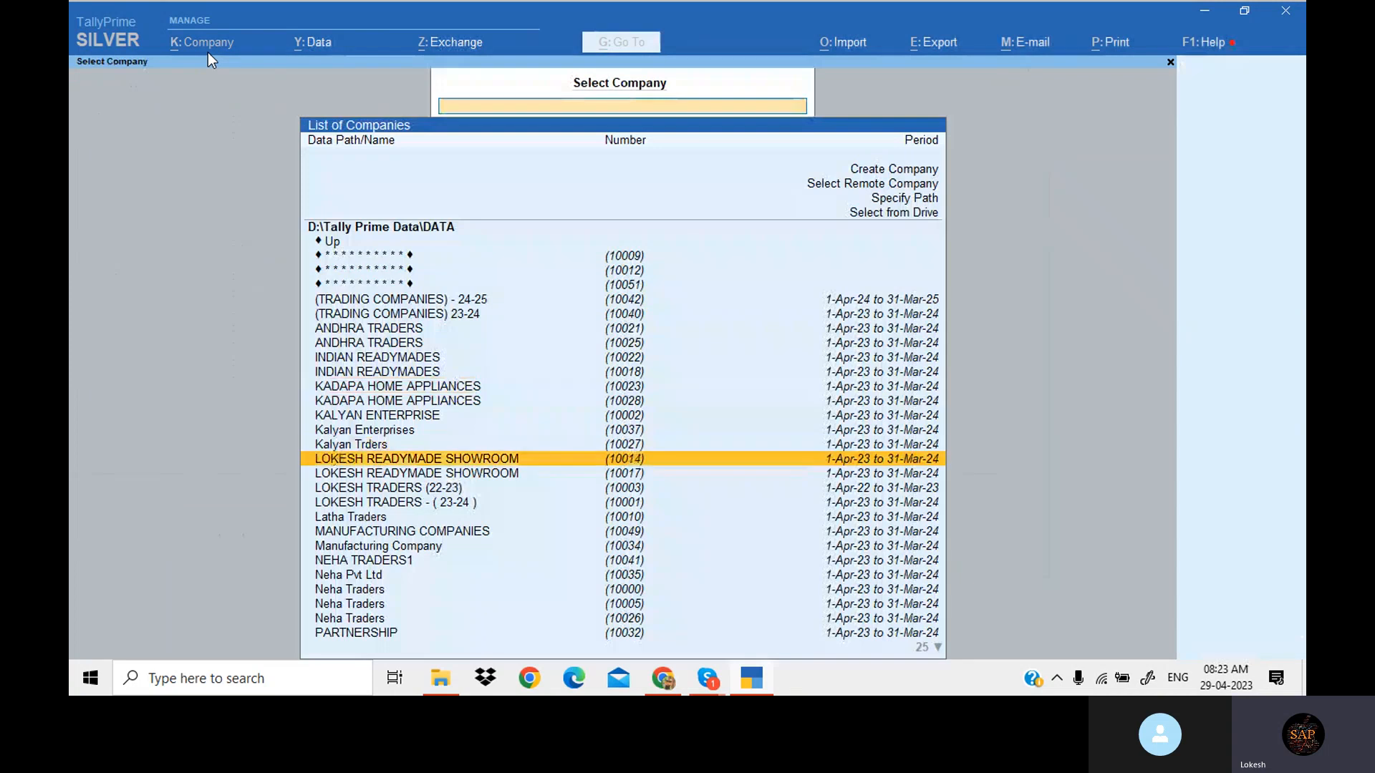
key("Return")
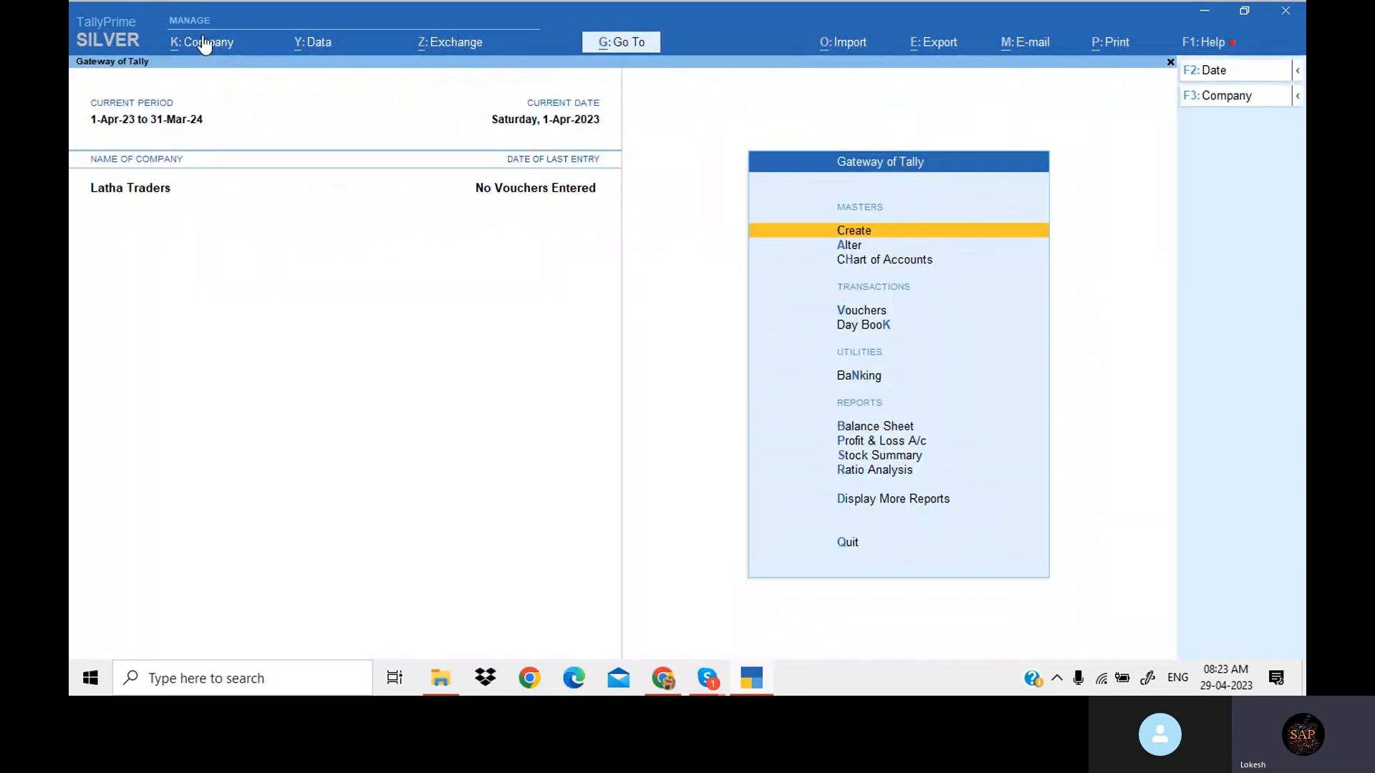
- Delete the loaded company Latha Traders from its alteration screen
left_click(204, 51)
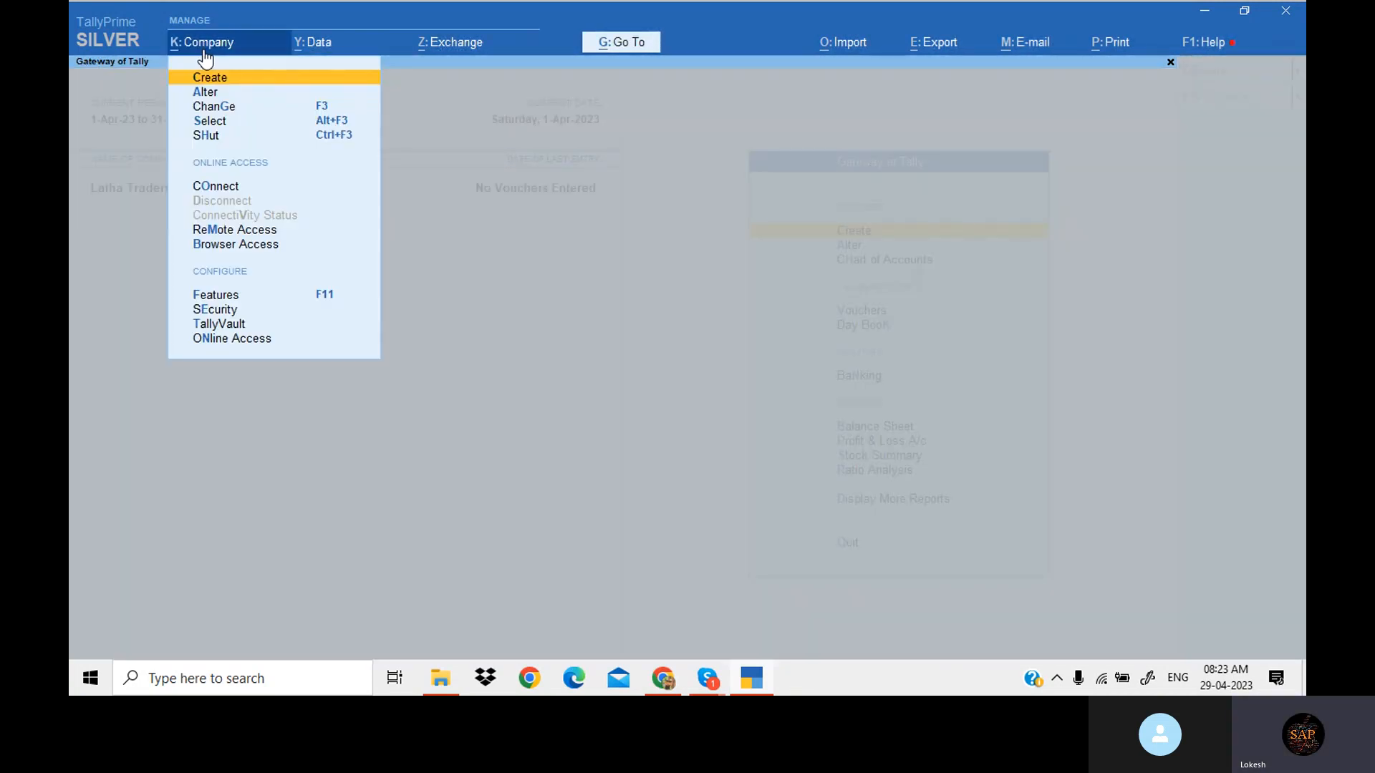
key("Down")
key("Return")
key("alt+d")
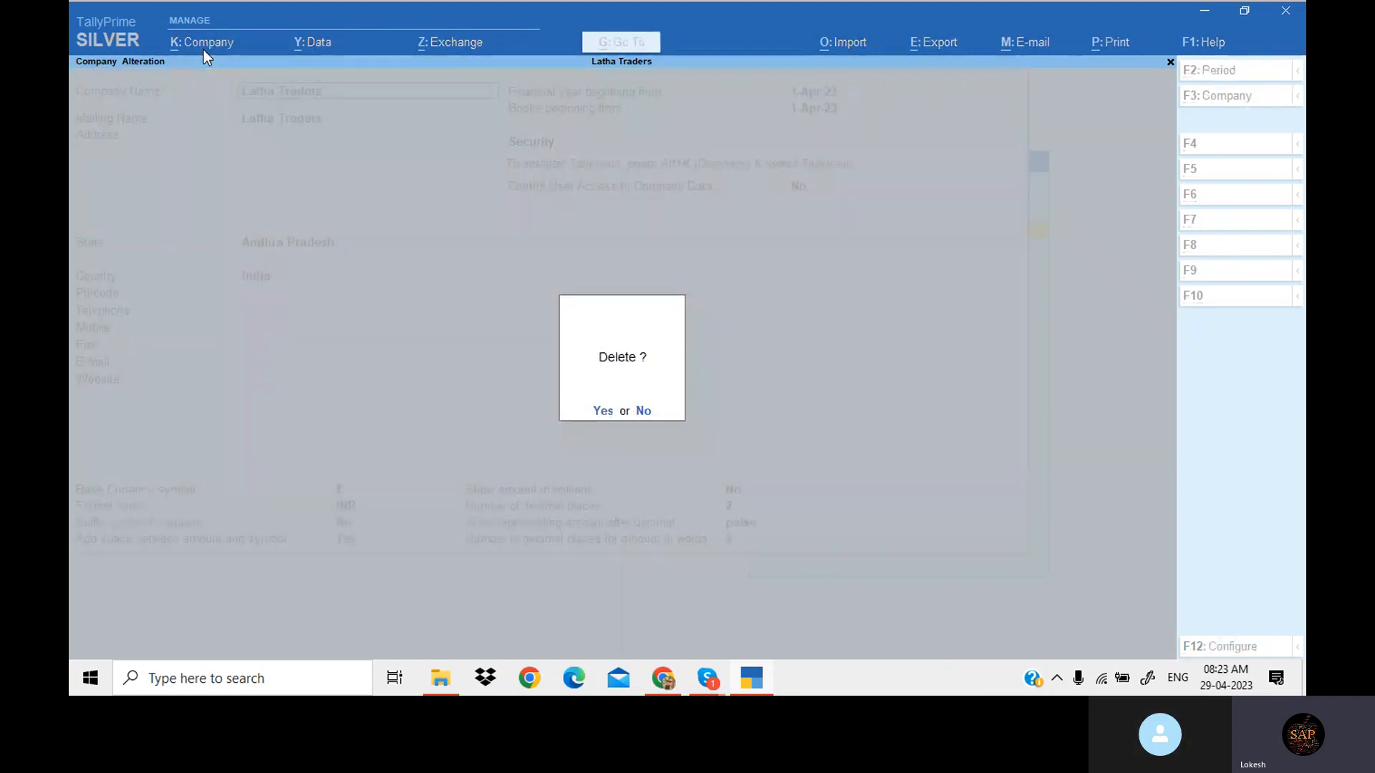
key("y")
key("y")
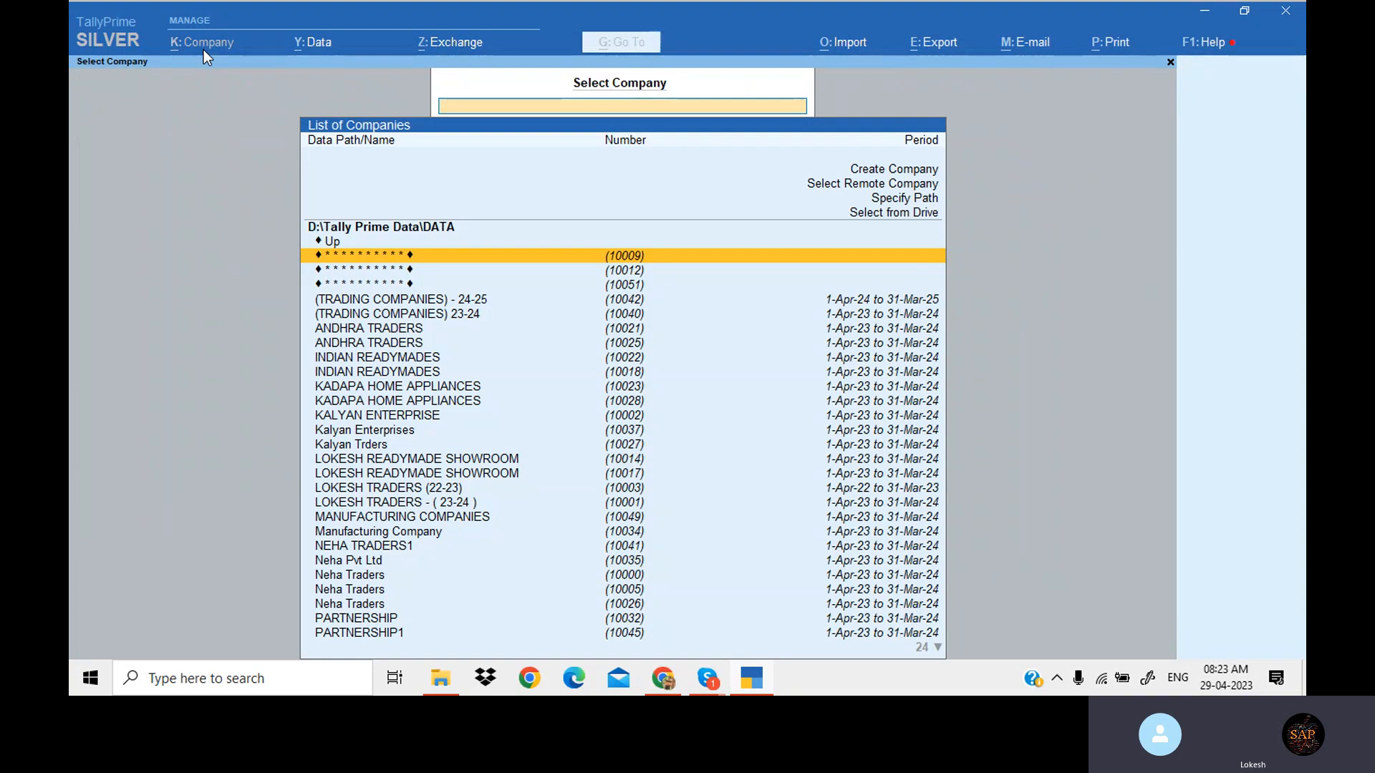
- Examine the list of companies for the three deleted companies
key("Down")
key("Down")
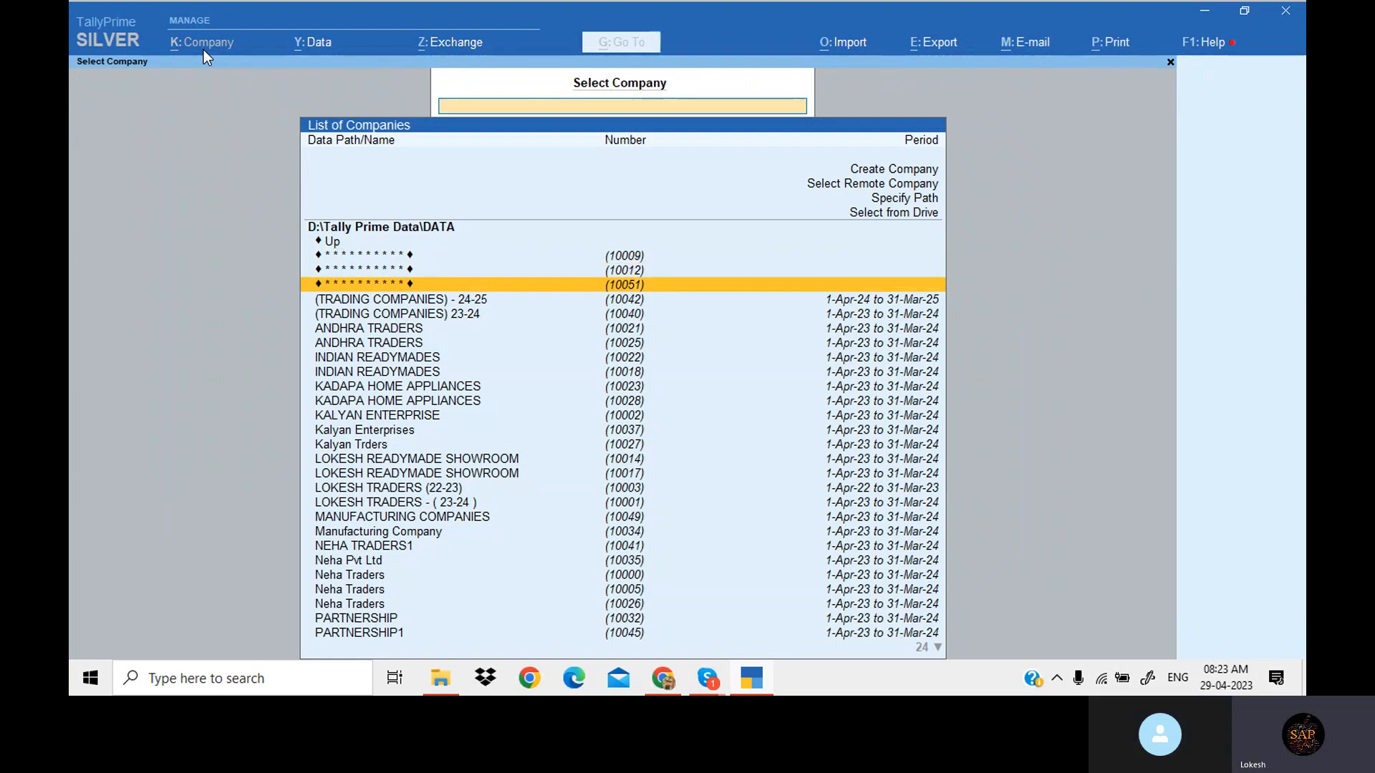
key("Down")
key("Down")
key("Down")
key("Down")
key("Down")
key("Down")
key("Down")
key("Down")
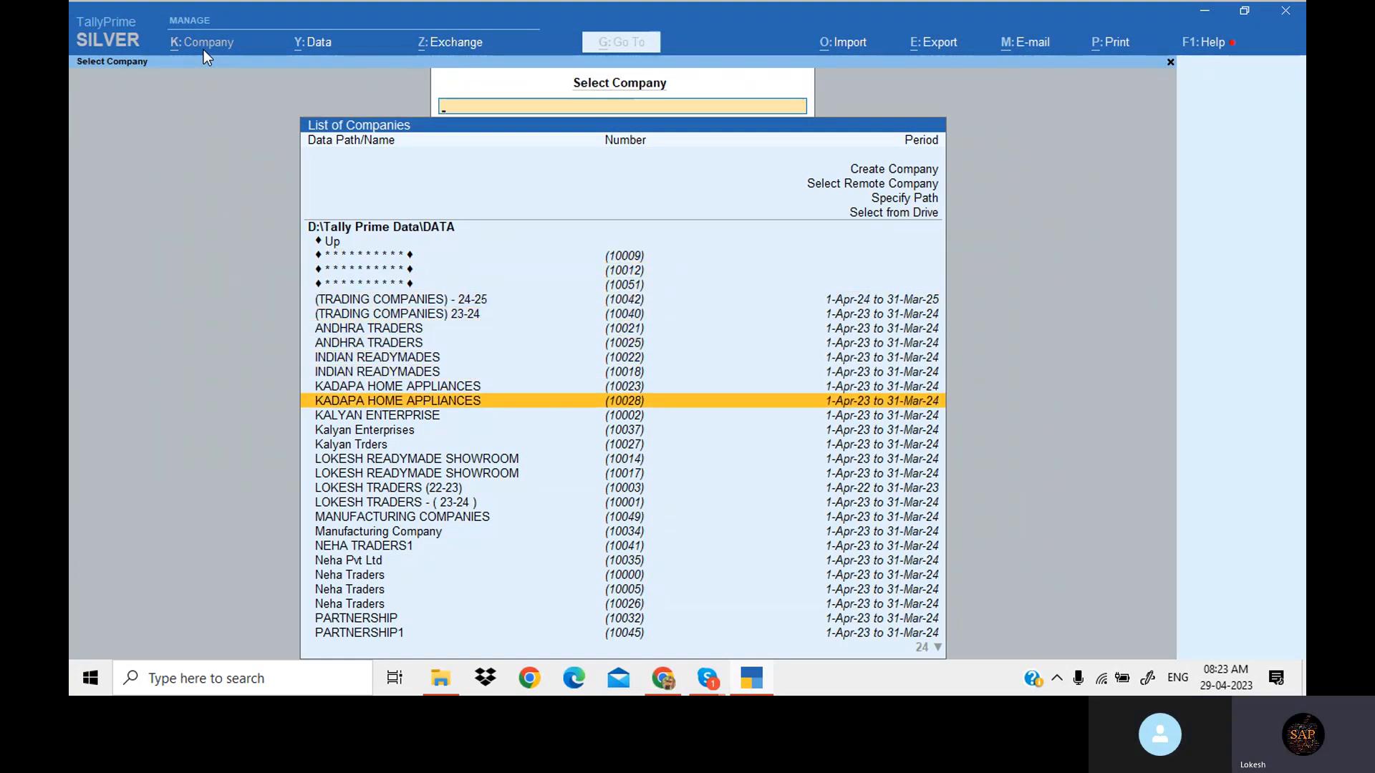
key("Escape")
key("Escape")
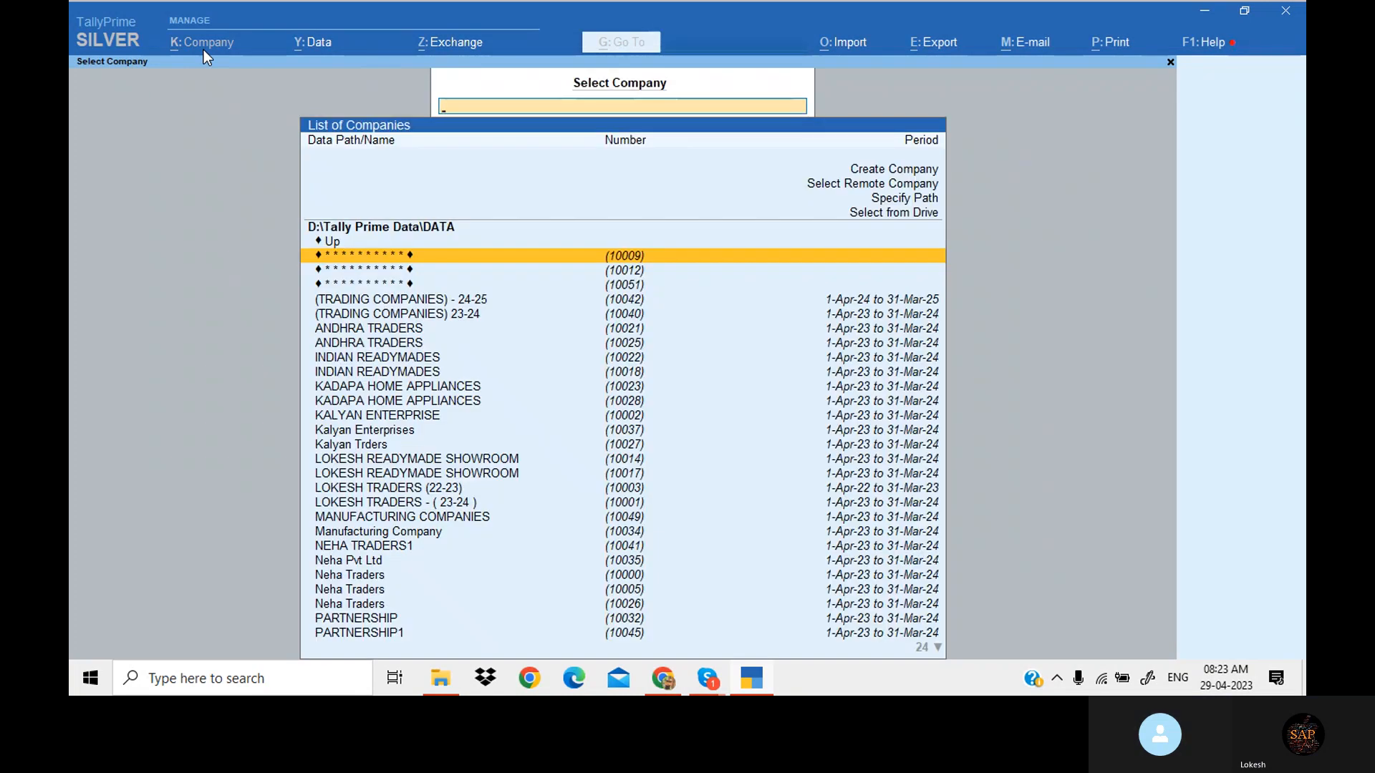
- Load the company INDIAN READYMADES, number 10018
key("Down")
key("Down")
key("Down")
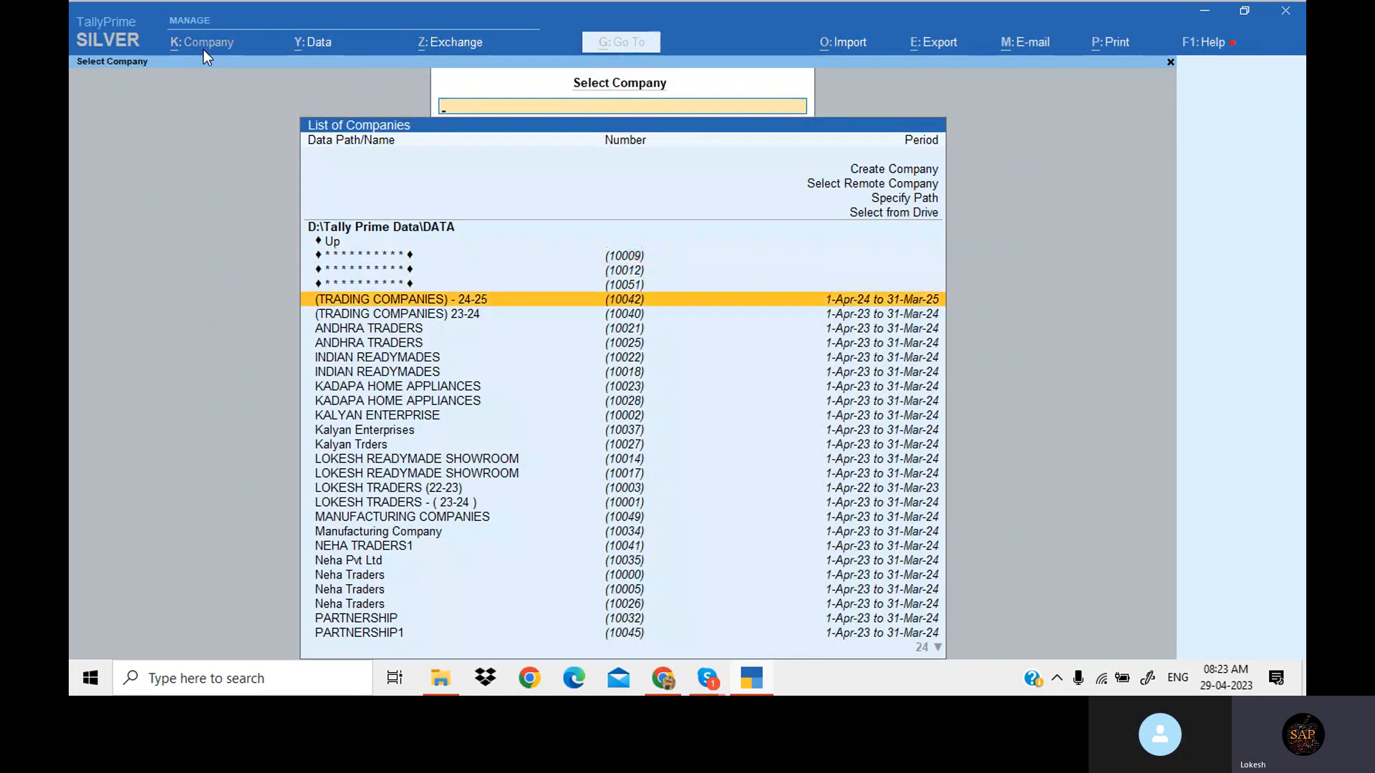
key("Down")
key("Down")
key("Down")
key("Down")
key("Down")
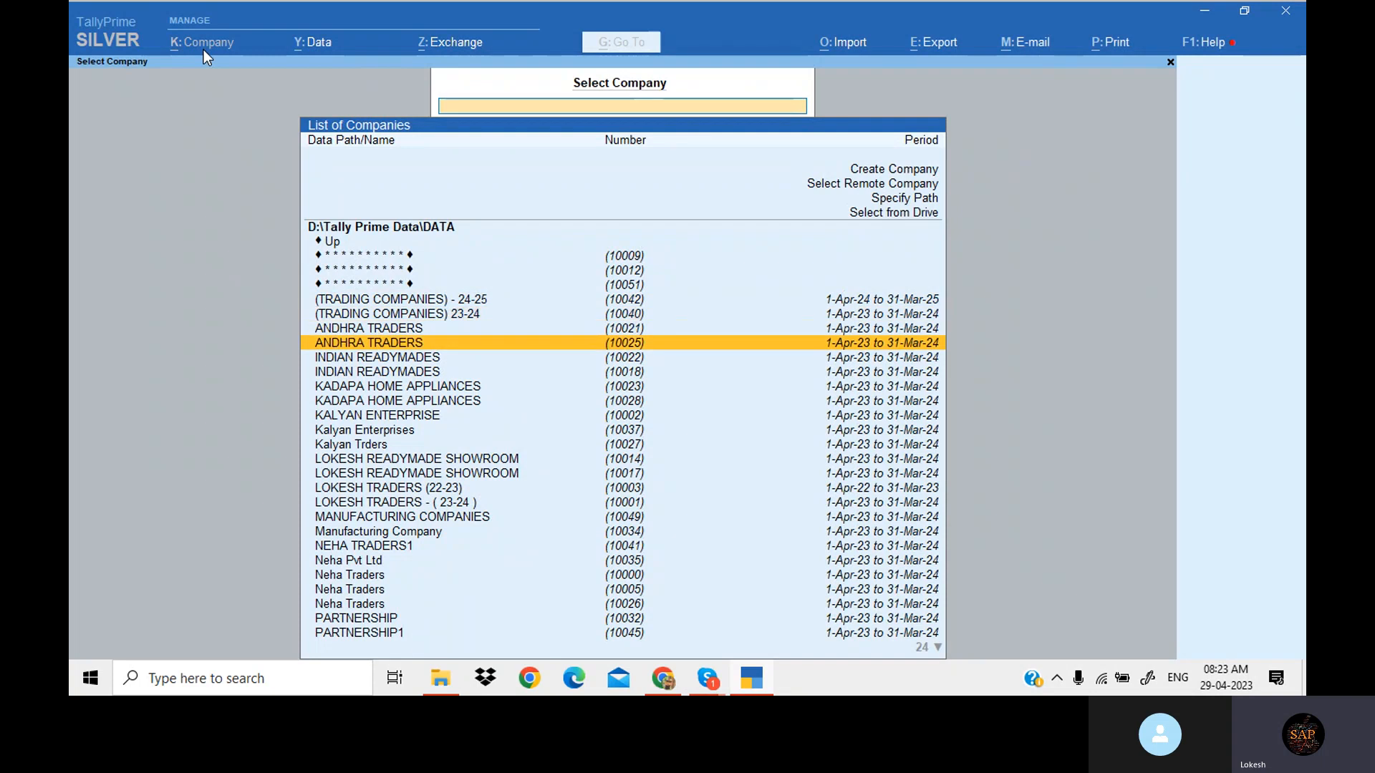
key("Down")
key("Down")
key("Down")
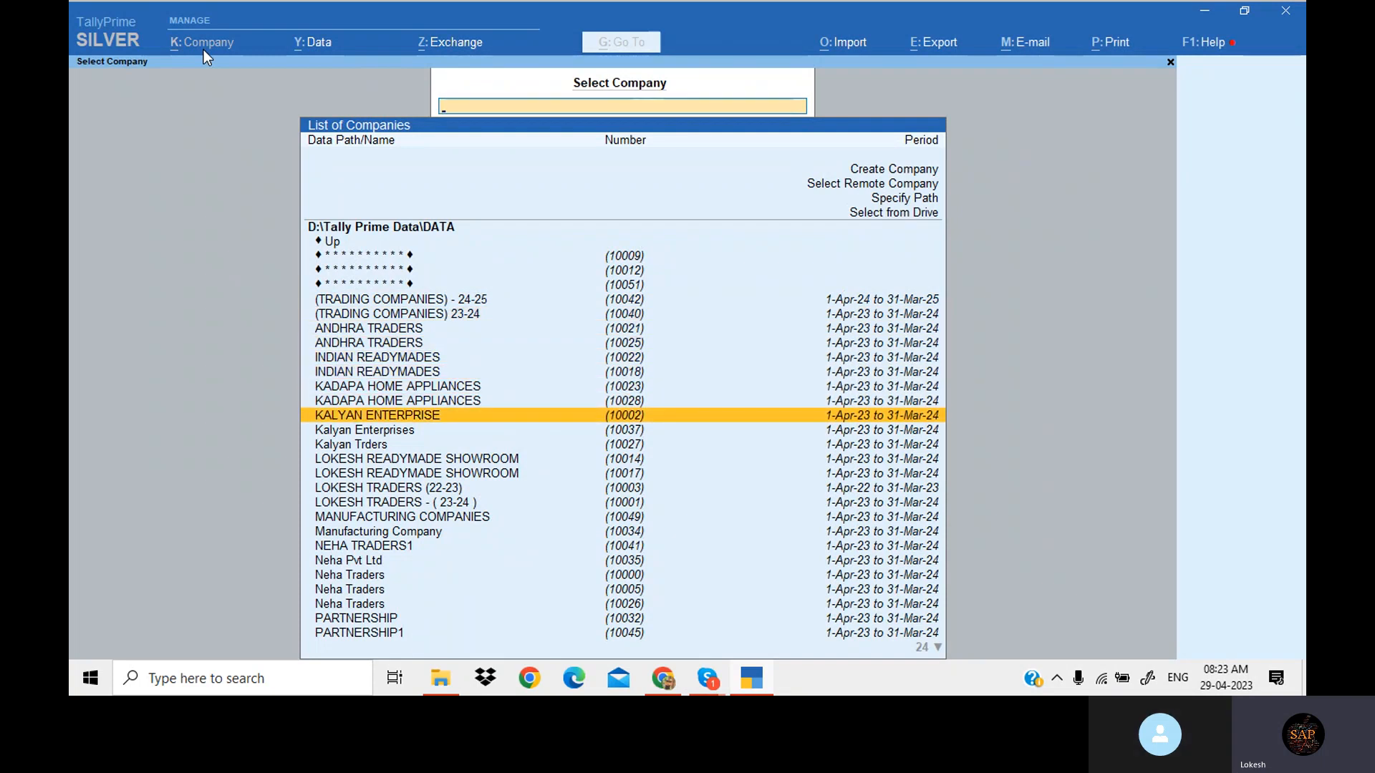
key("Up")
key("Up")
key("Up")
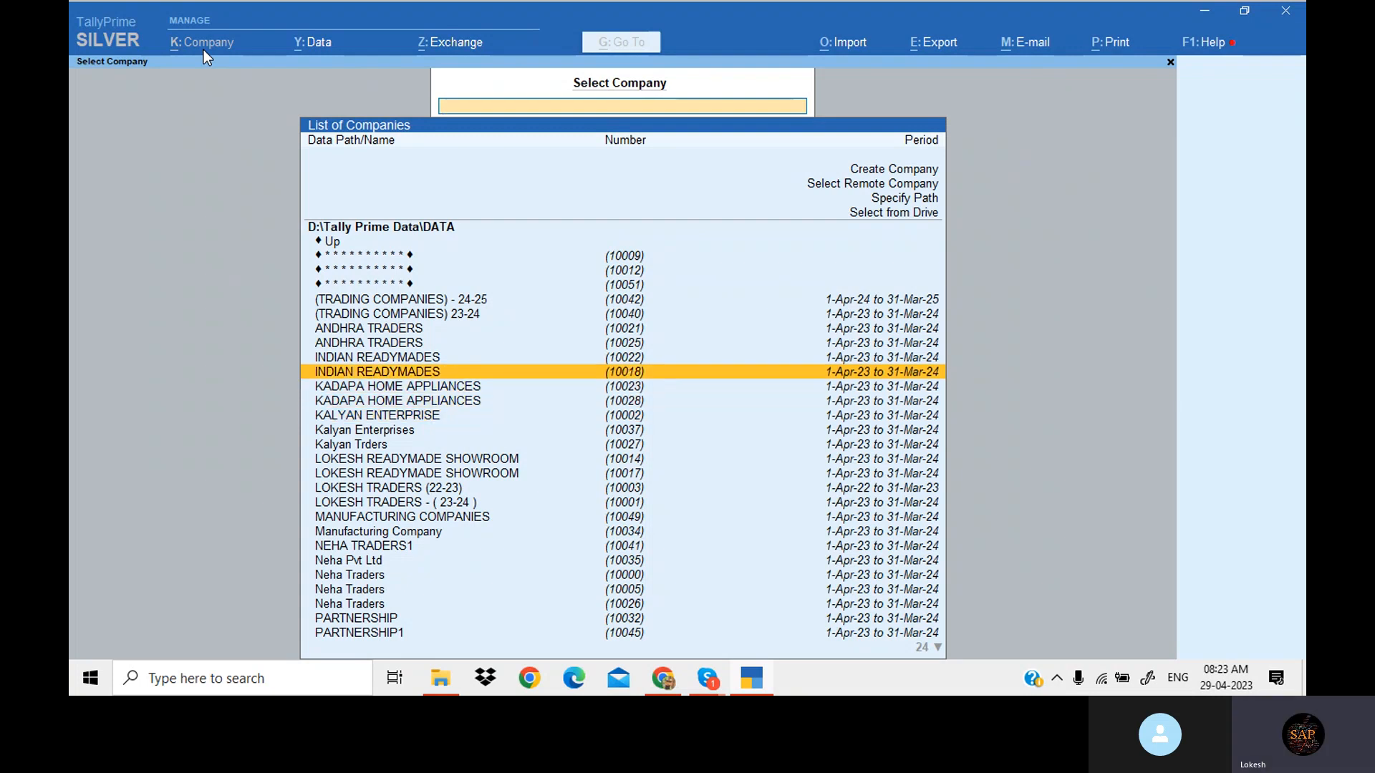
key("Return")
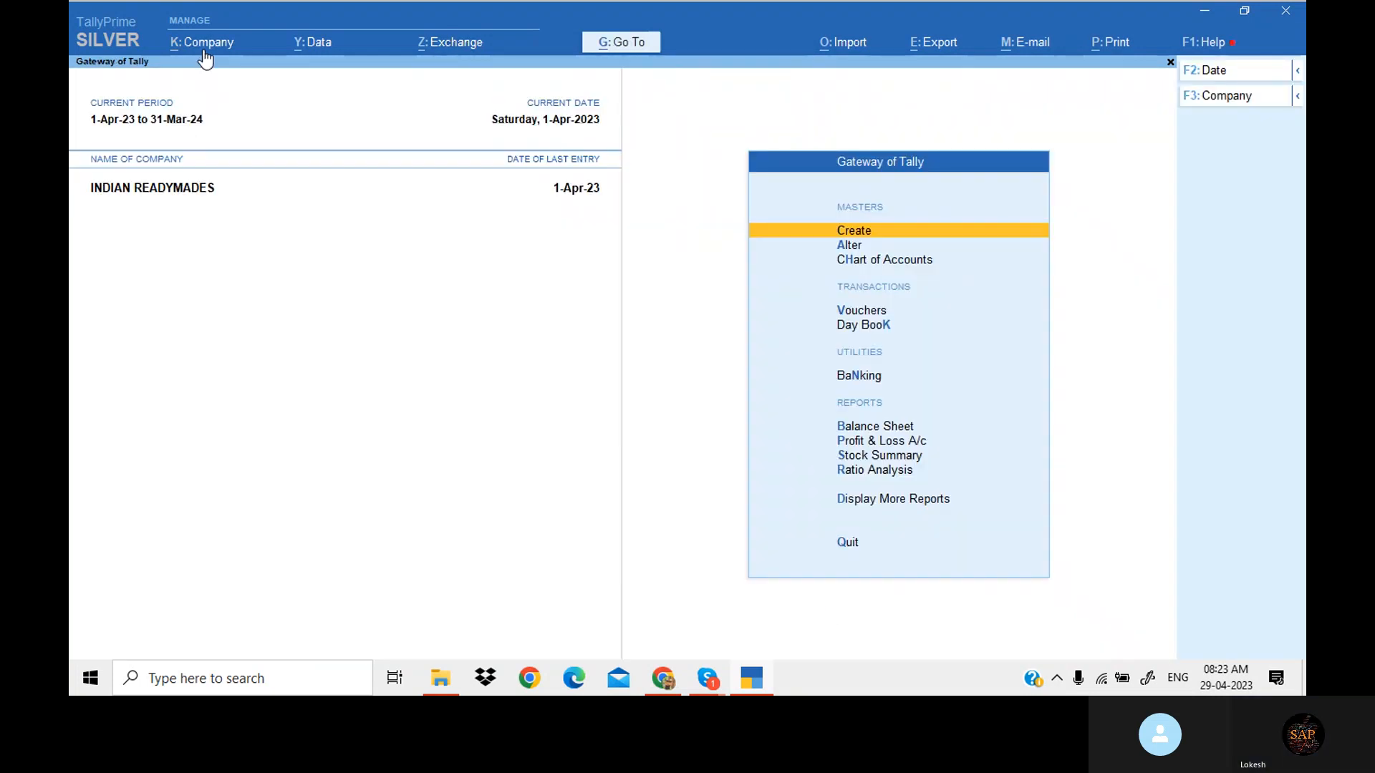
- Start a company data restore and browse to drive D:\ for the backup source
left_click(322, 47)
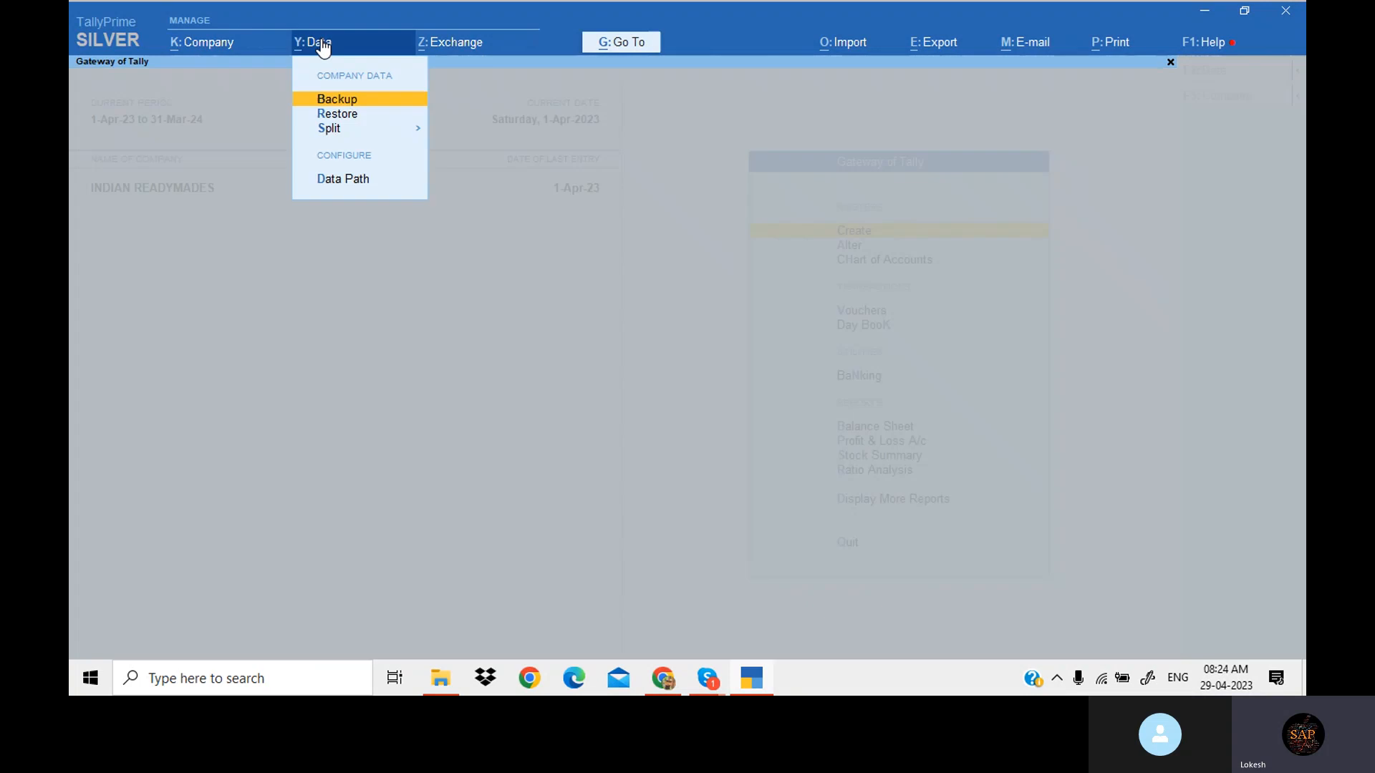
key("Down")
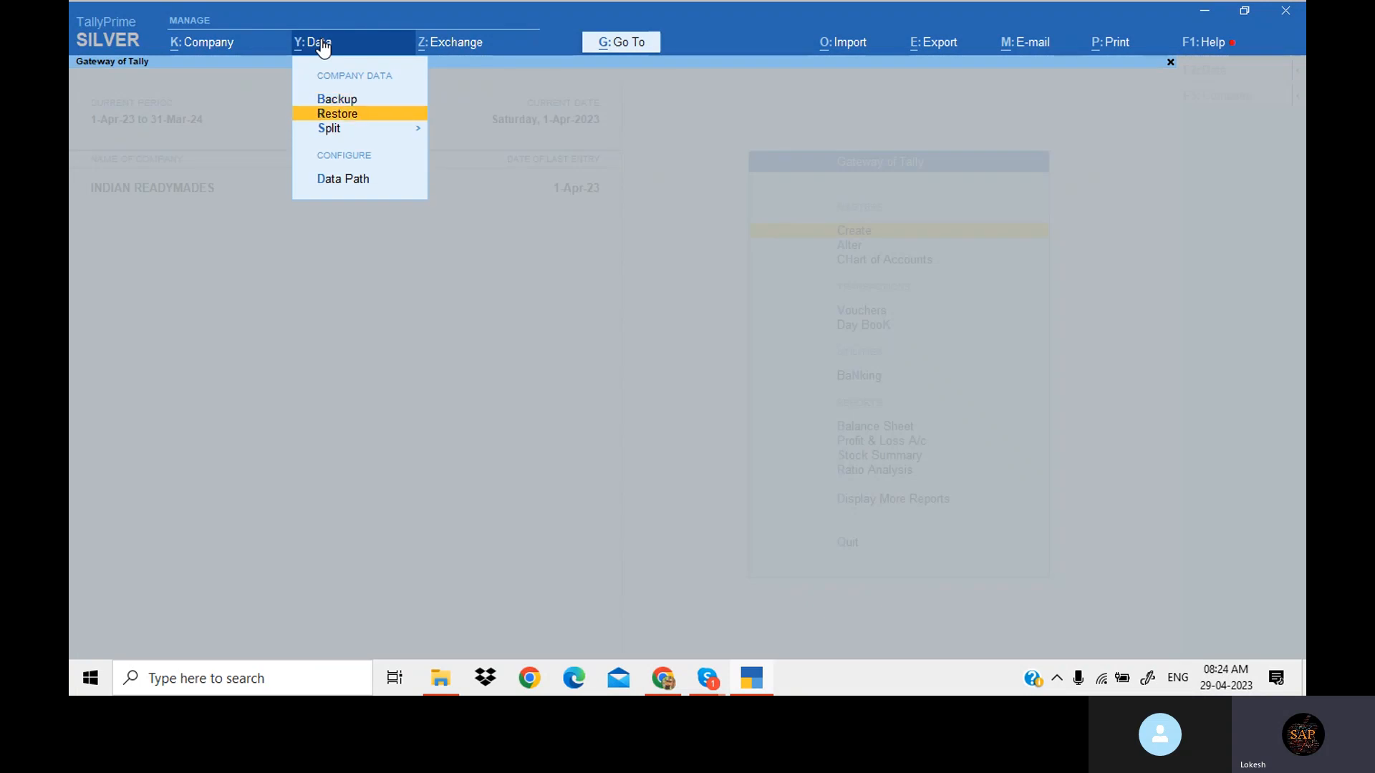
key("Return")
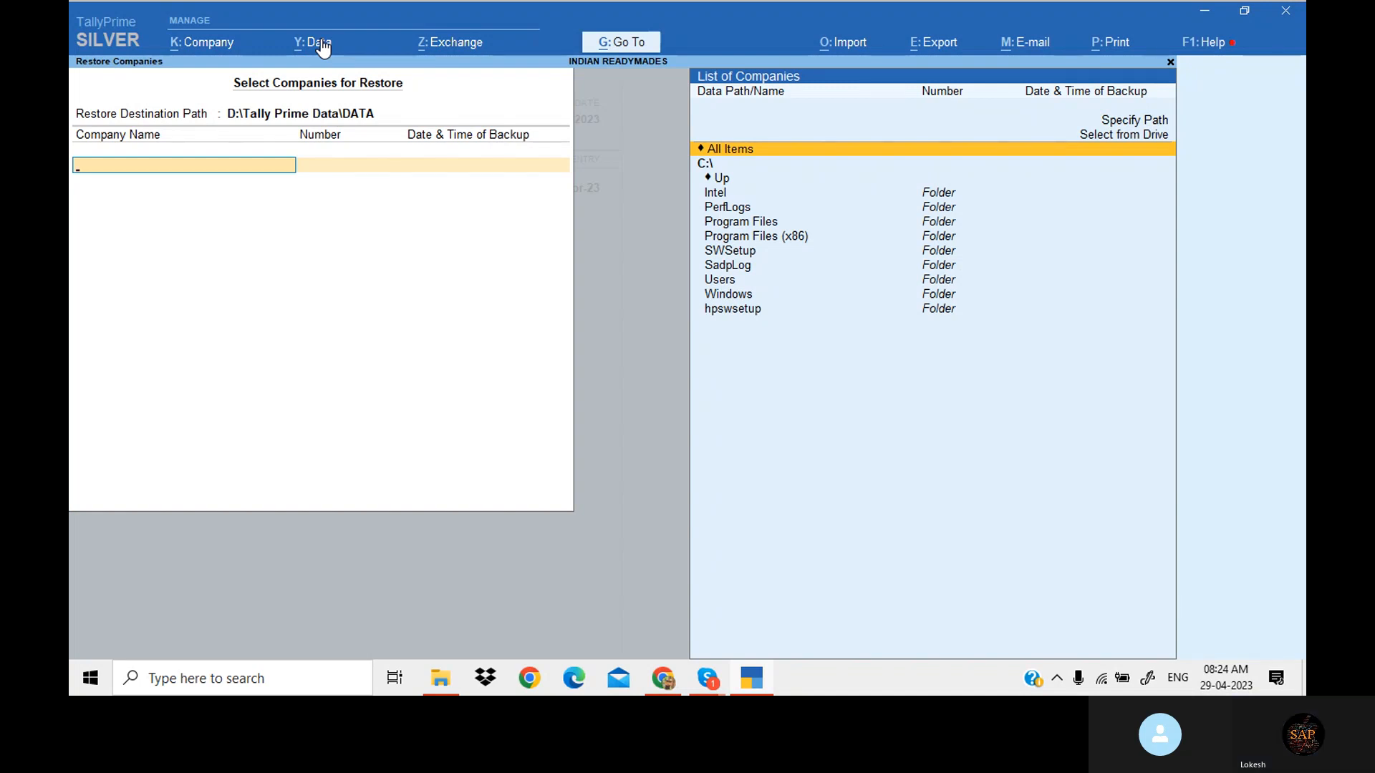
key("Up")
key("Return")
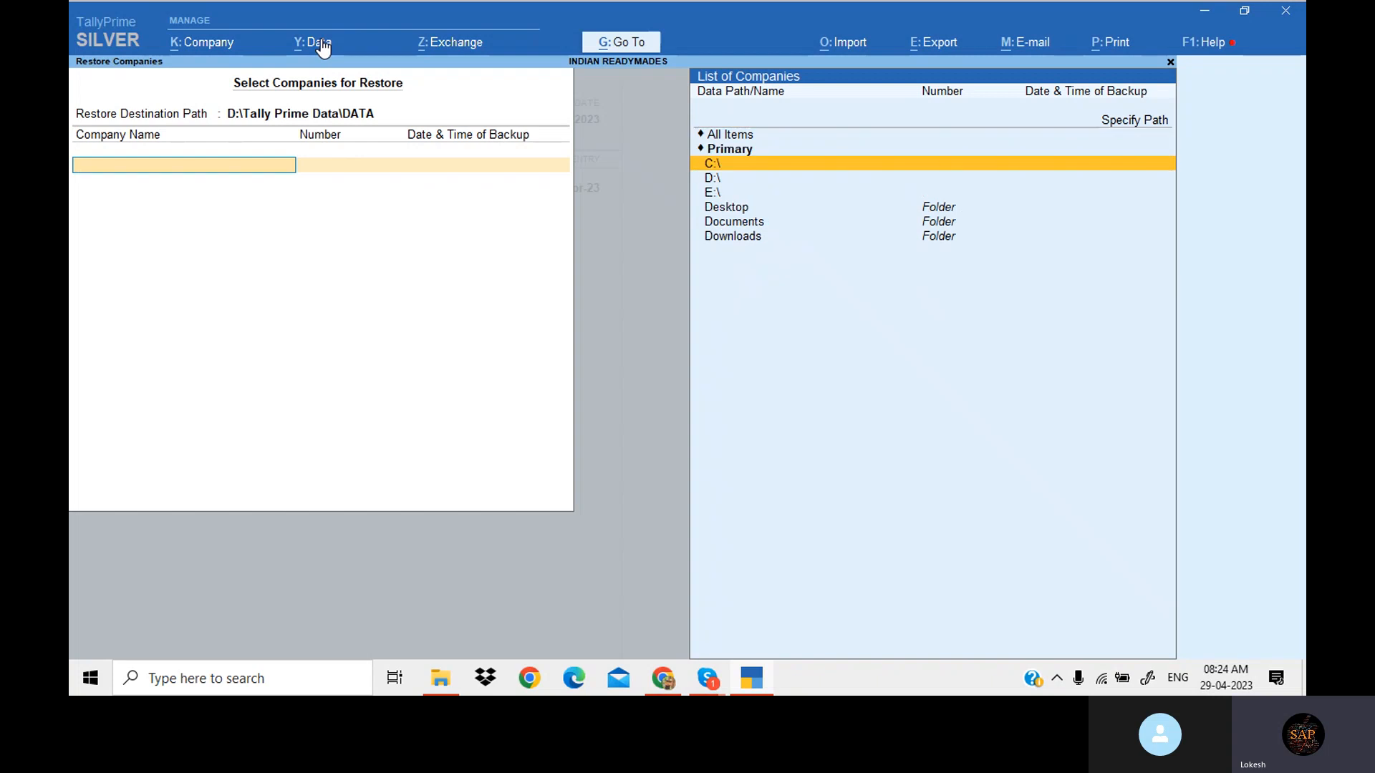
key("Down")
key("Return")
- Open the DATA BACK UP 23 folder and add (TRADING COMPANIES), number 10030, to the restore list
key("Down")
key("Down")
key("Down")
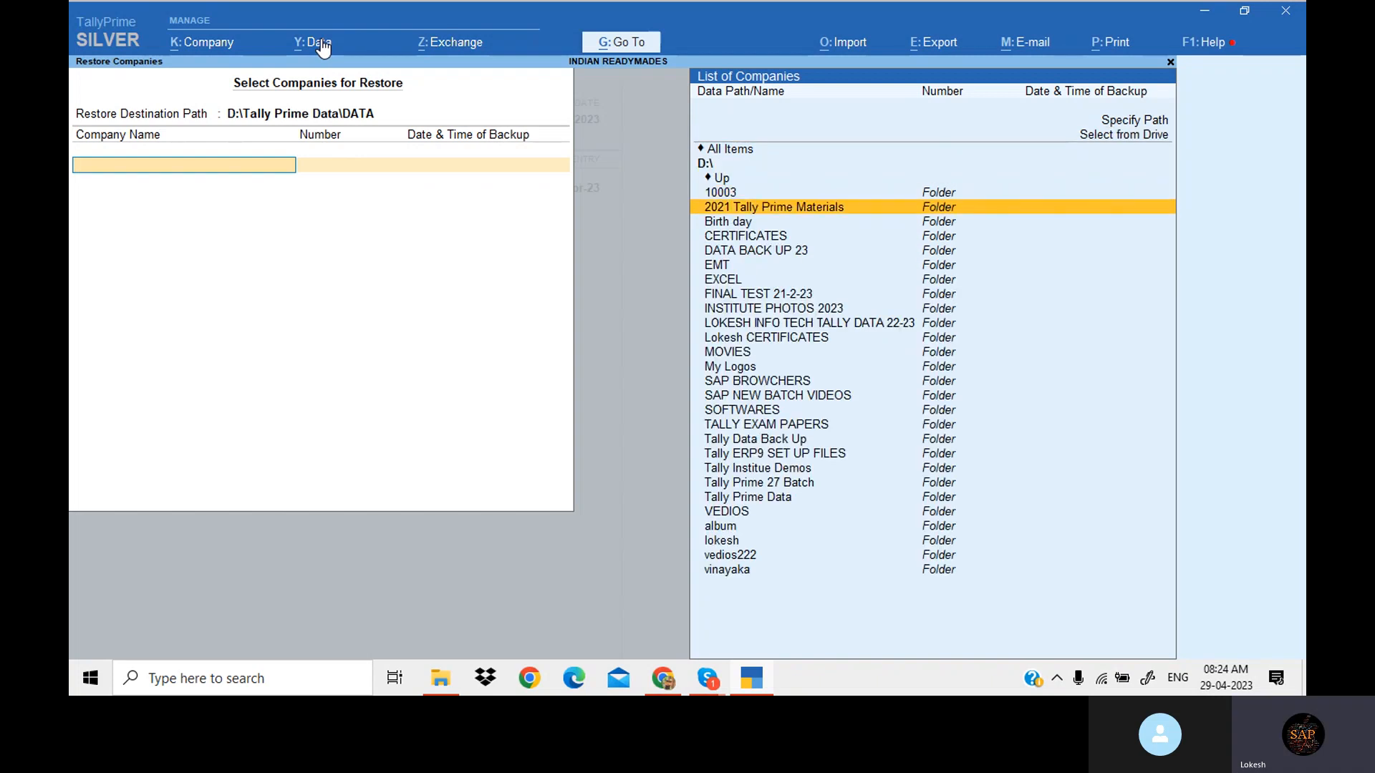
key("Down")
key("Return")
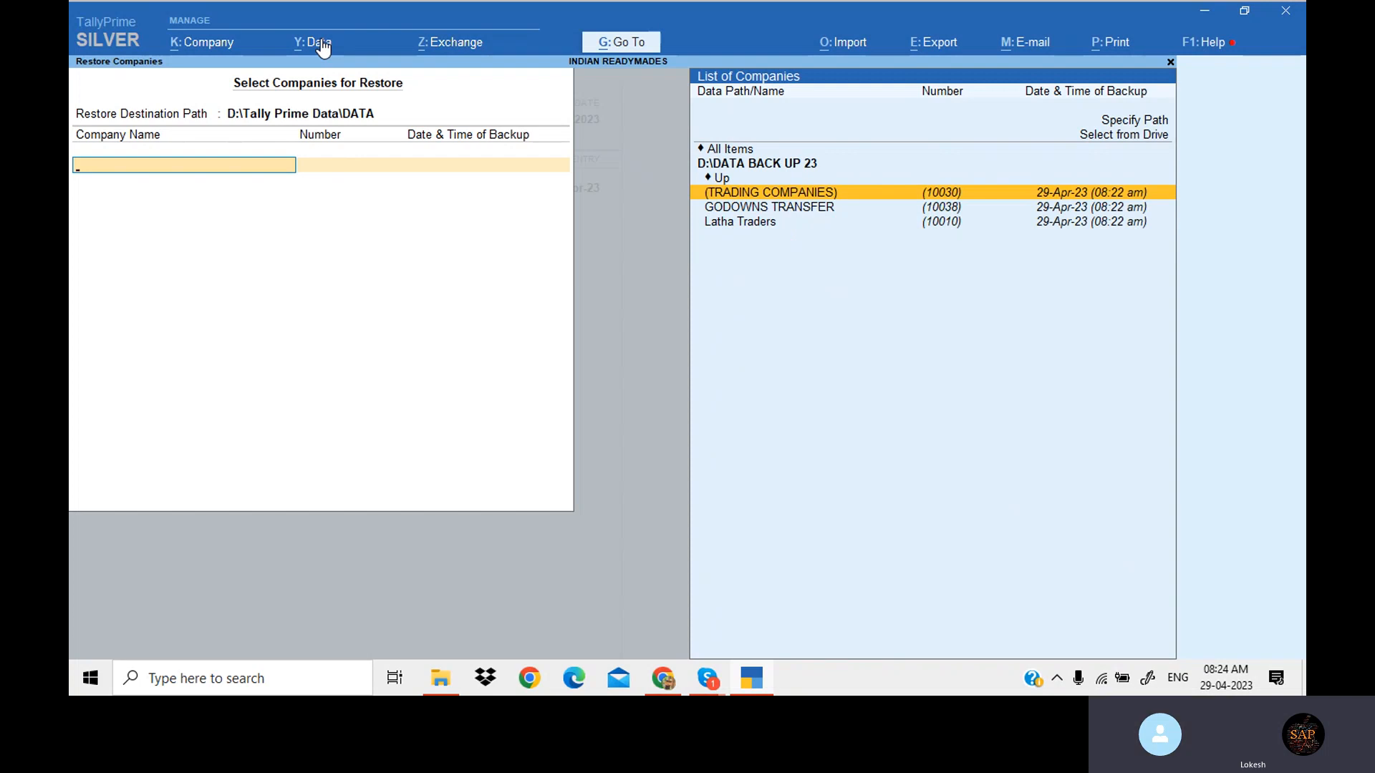
key("Return")
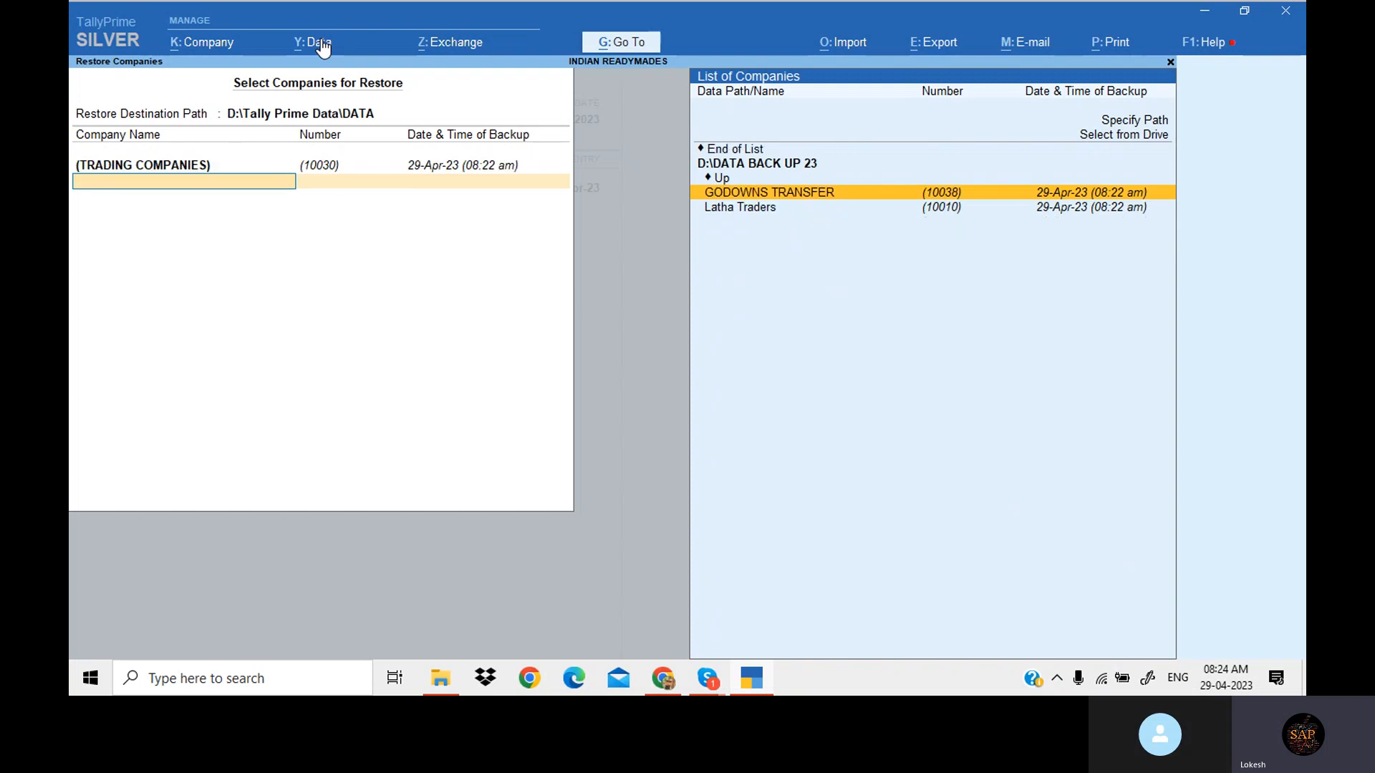
- Add GODOWNS TRANSFER (10038) and Latha Traders (10010) to the restore list, end the list and run the restore
key("Return")
key("Return")
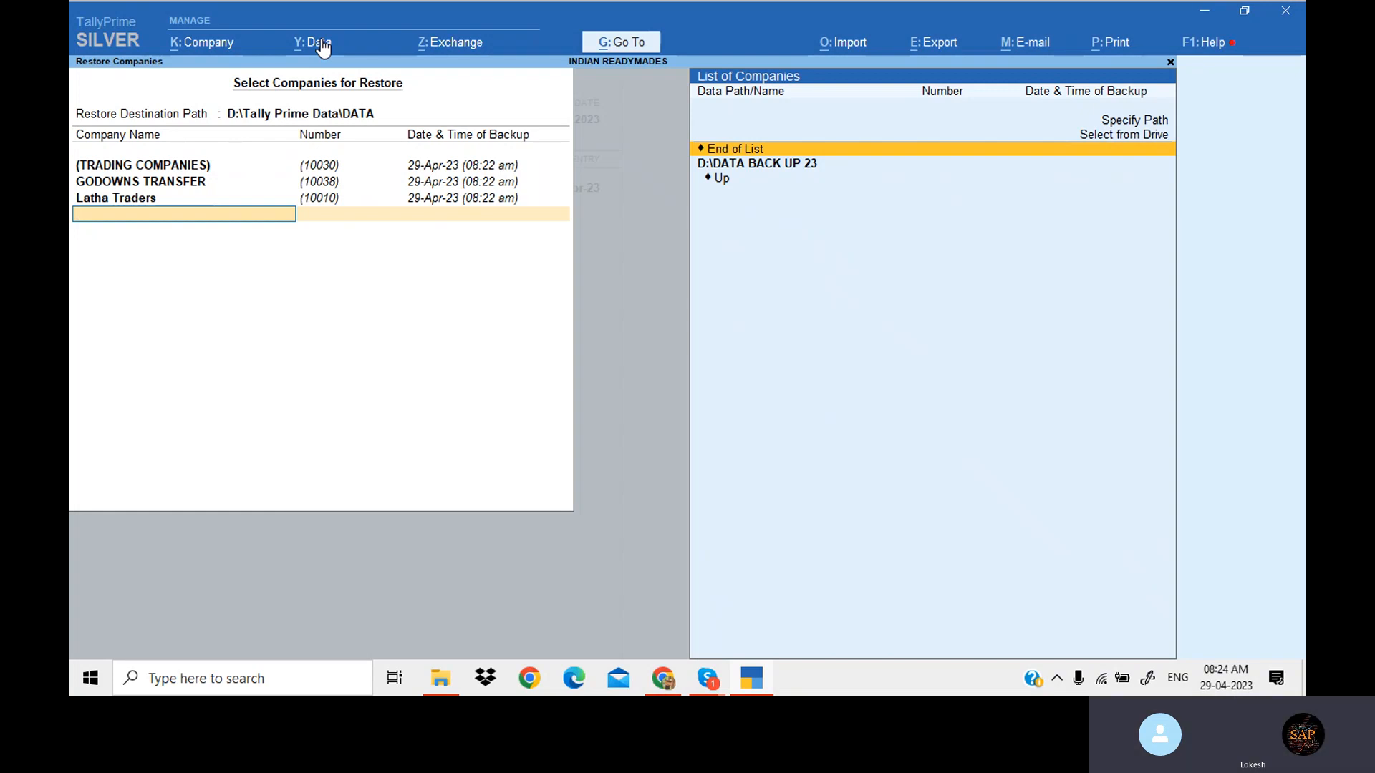
key("Return")
key("Return")
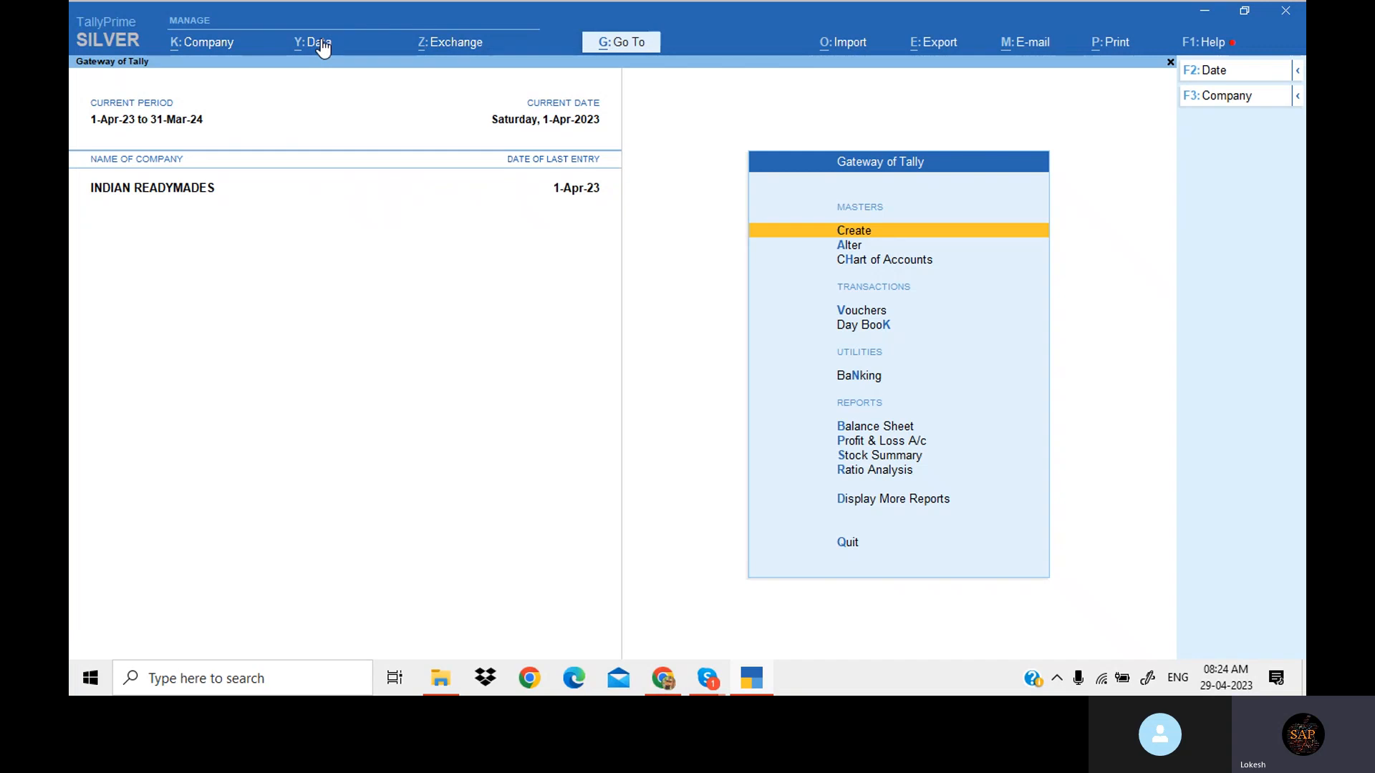
- Shut the company INDIAN READYMADES and open the company selection list
left_click(1246, 107)
key("Up")
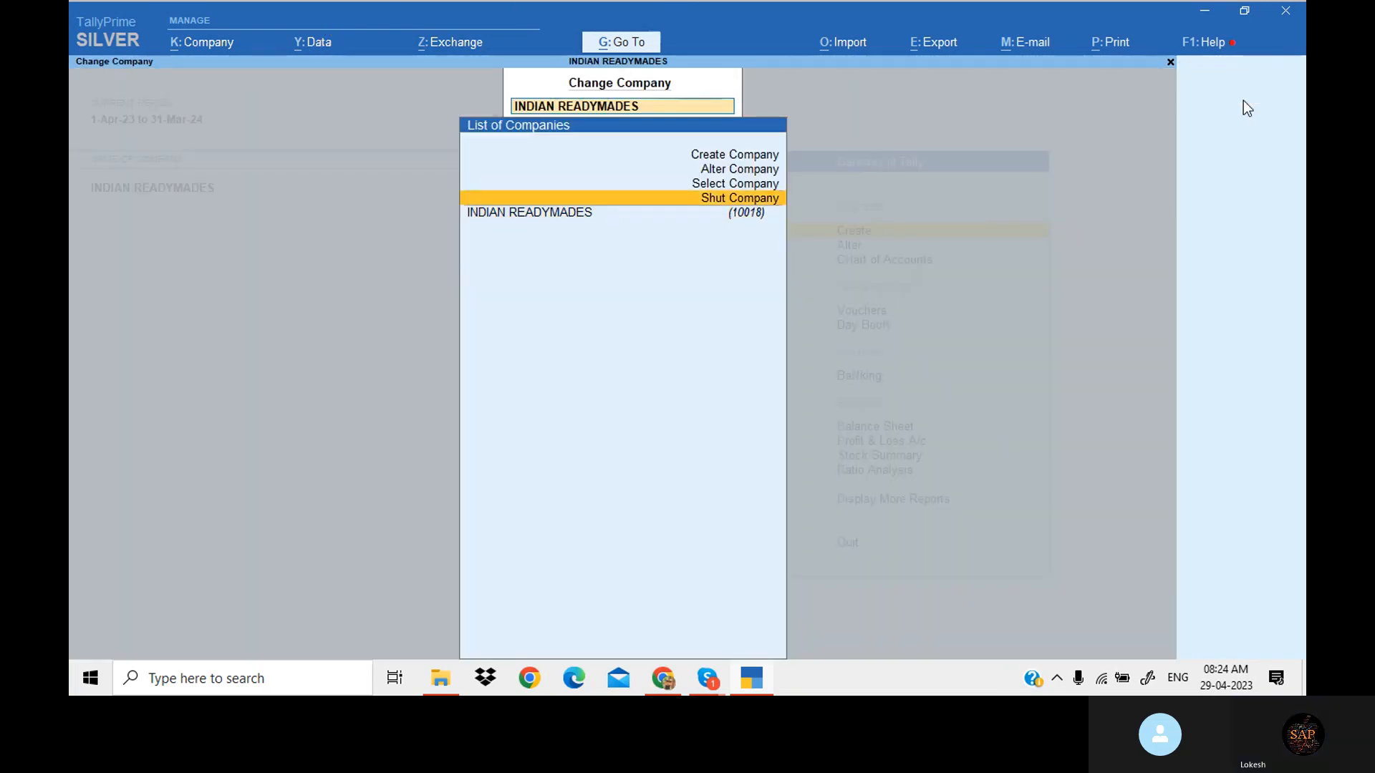
key("Return")
key("Return")
key("Return")
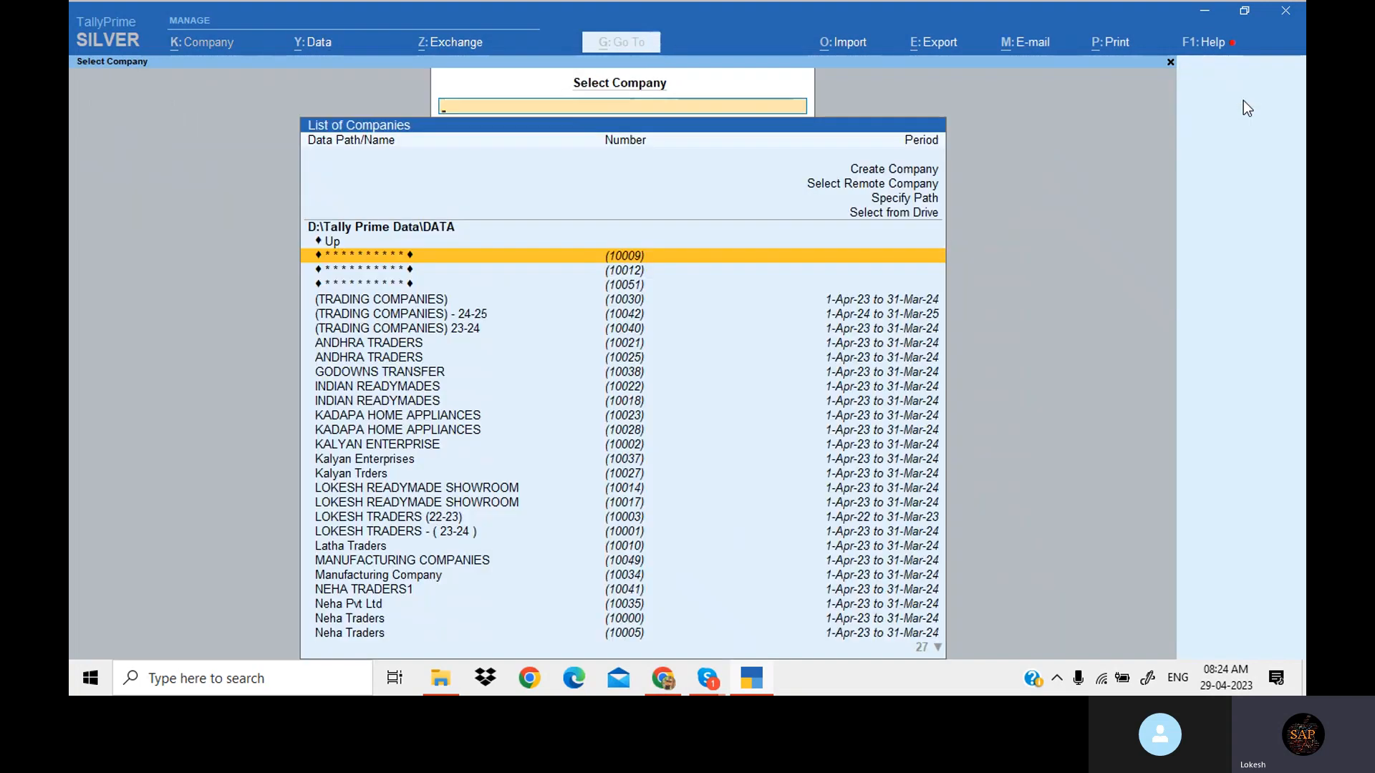
- Examine the company list in D:\Tally Prime Data\DATA for (TRADING COMPANIES), GODOWNS TRANSFER and Latha Traders
key("Down")
key("Down")
key("Down")
key("Down")
key("Down")
key("Down")
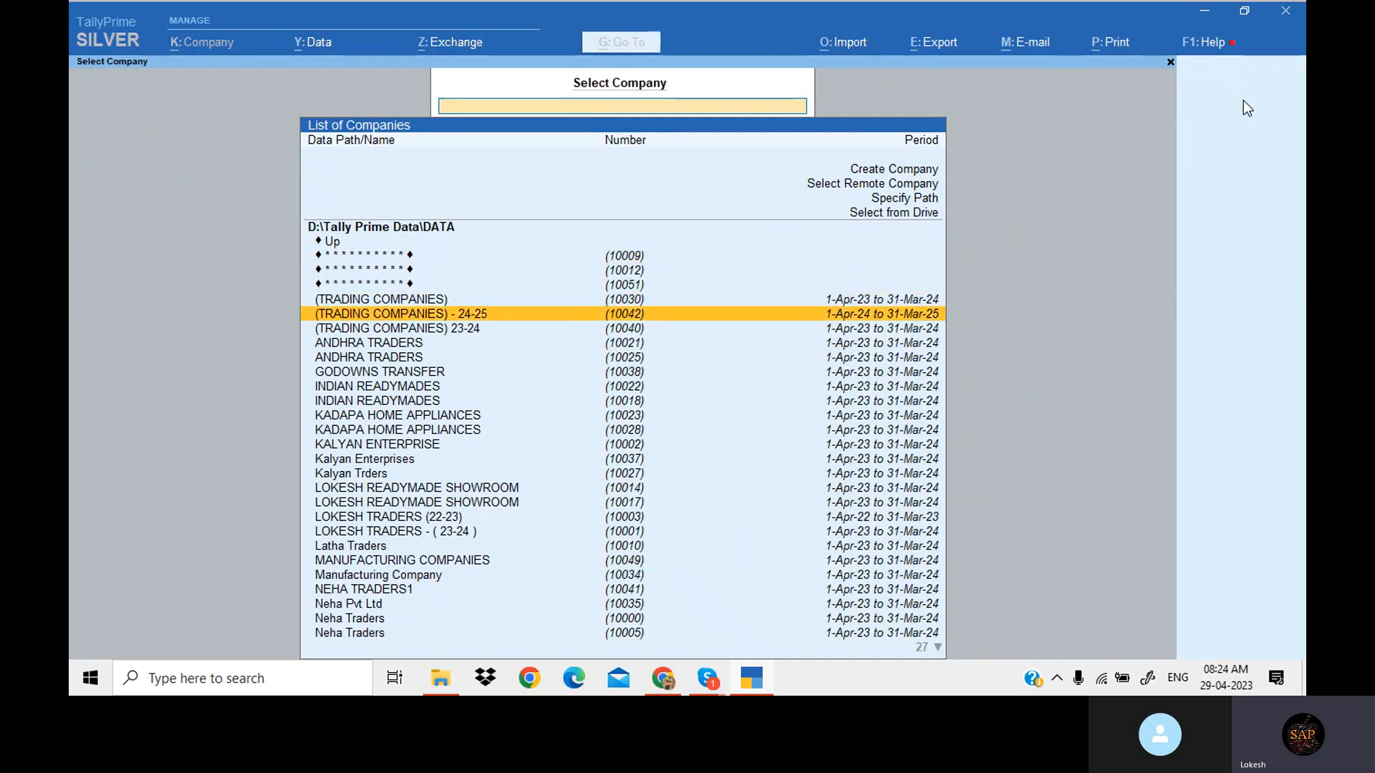
key("Down")
key("Down")
key("Down")
key("Down")
key("Down")
key("Down")
key("Down")
key("Down")
key("Down")
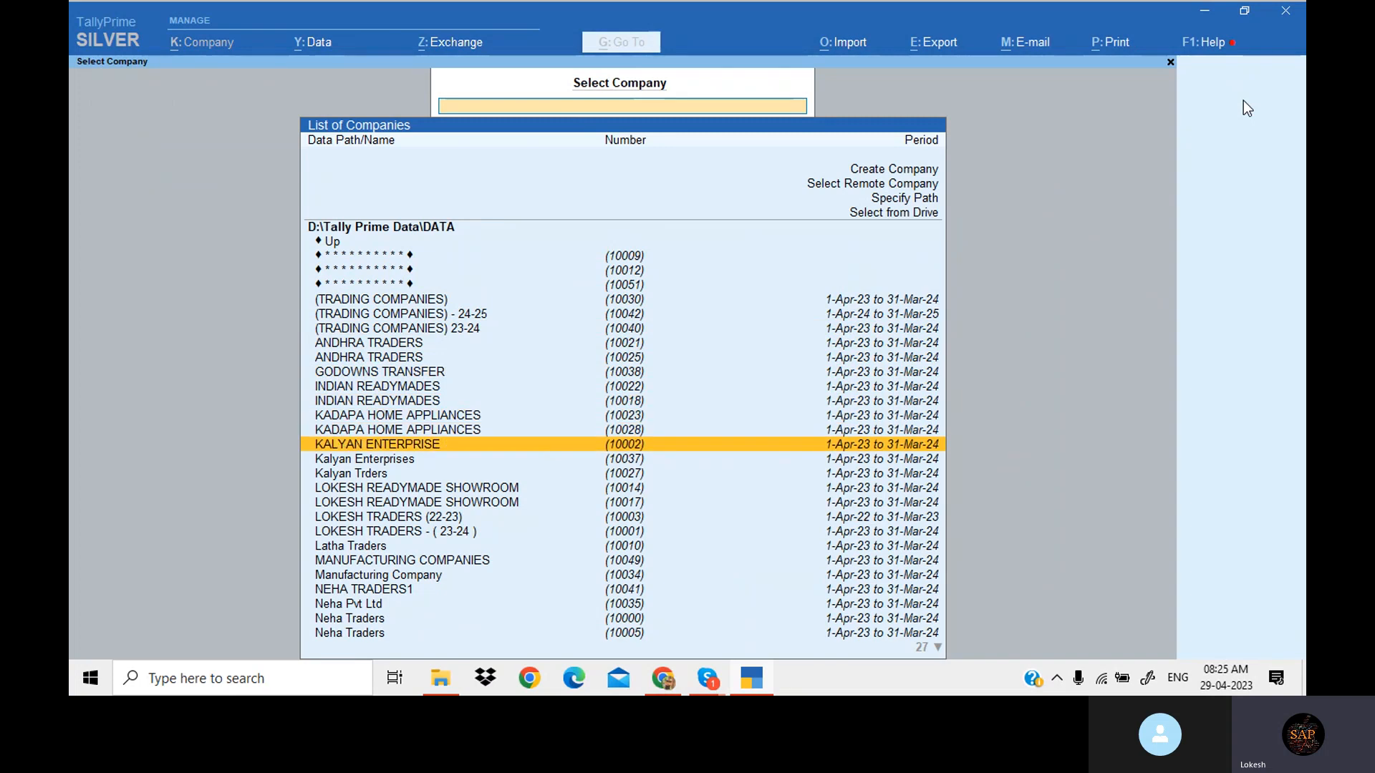
key("Down")
key("Down")
key("Down")
key("Down")
key("Down")
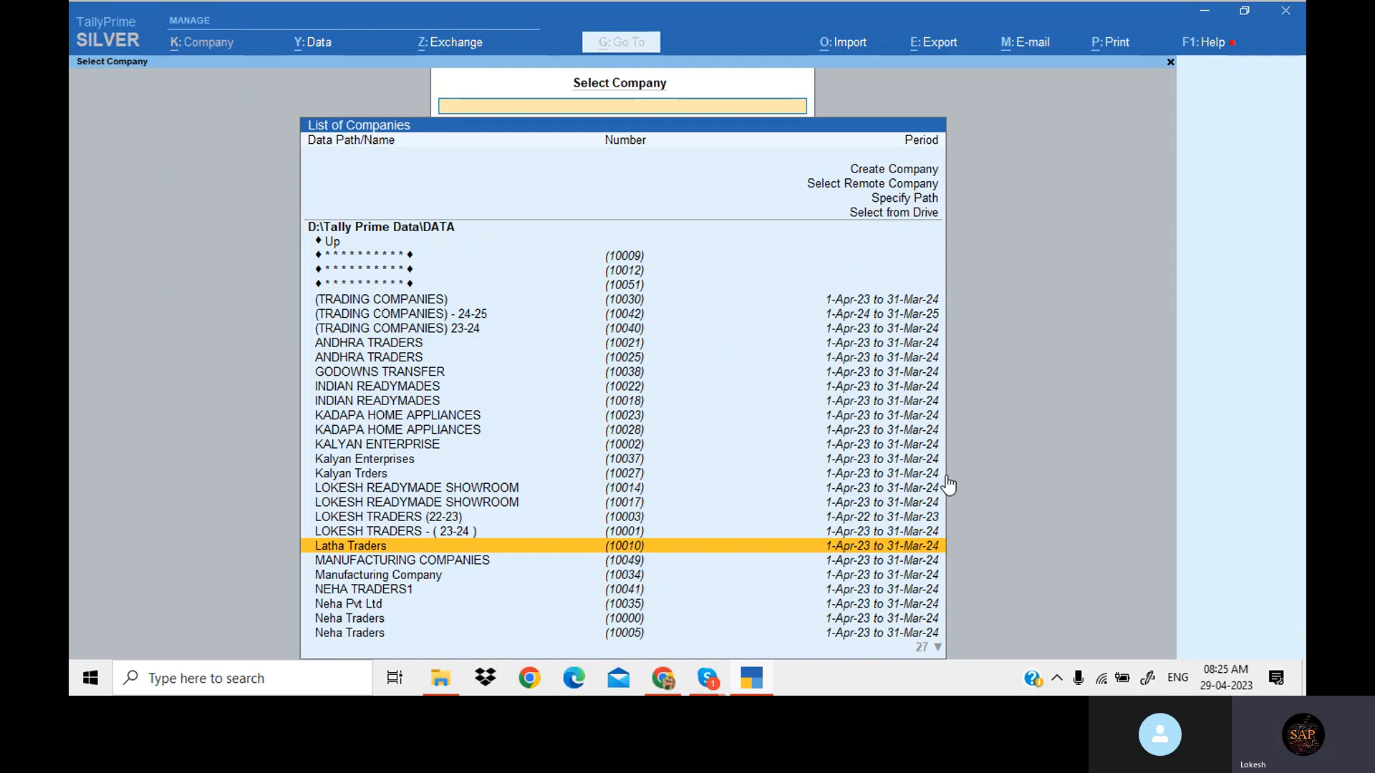
mouse_move(712, 668)
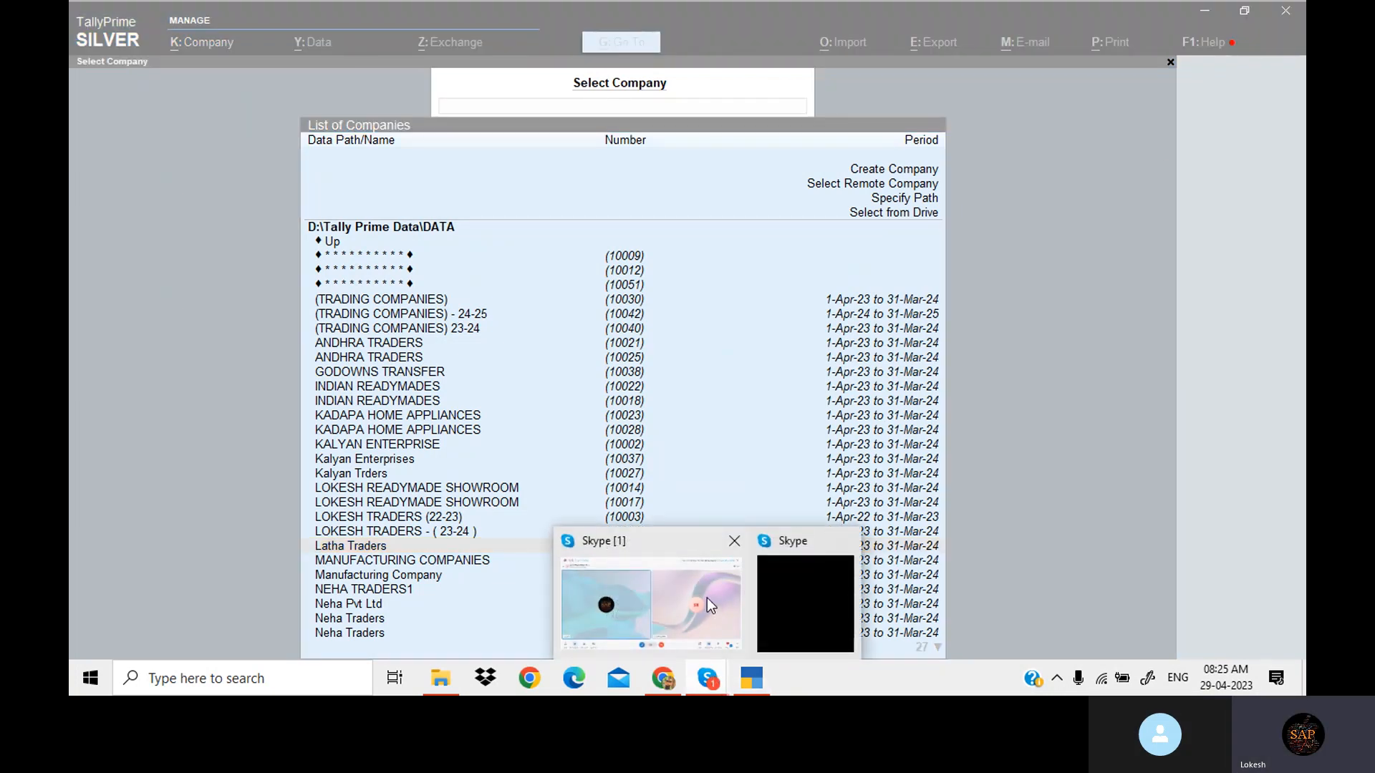